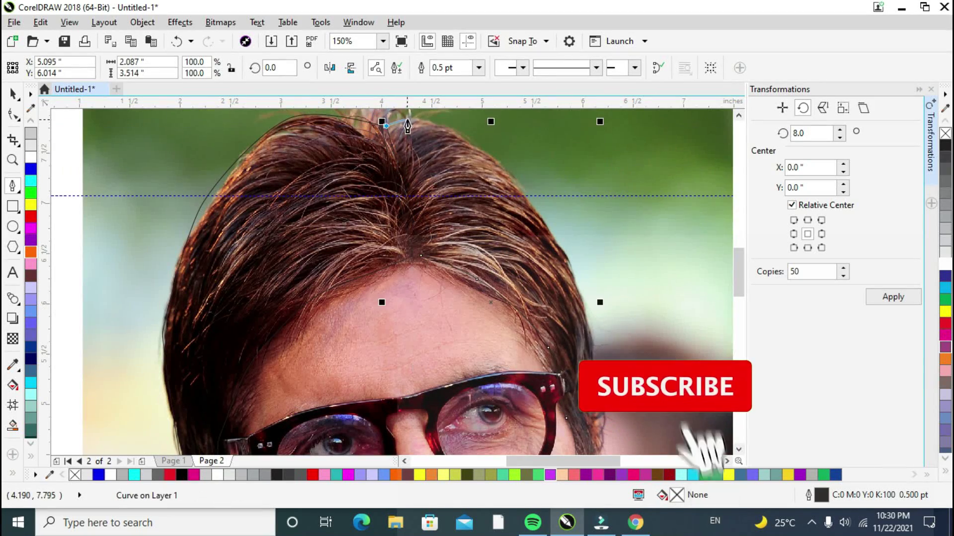
- Trace the outer edge of the smaller hair section with the Pen tool, from the crown down to the sideburn, and close the shape
click(409, 117)
drag(470, 141, 494, 162)
drag(540, 214, 550, 229)
drag(573, 274, 578, 286)
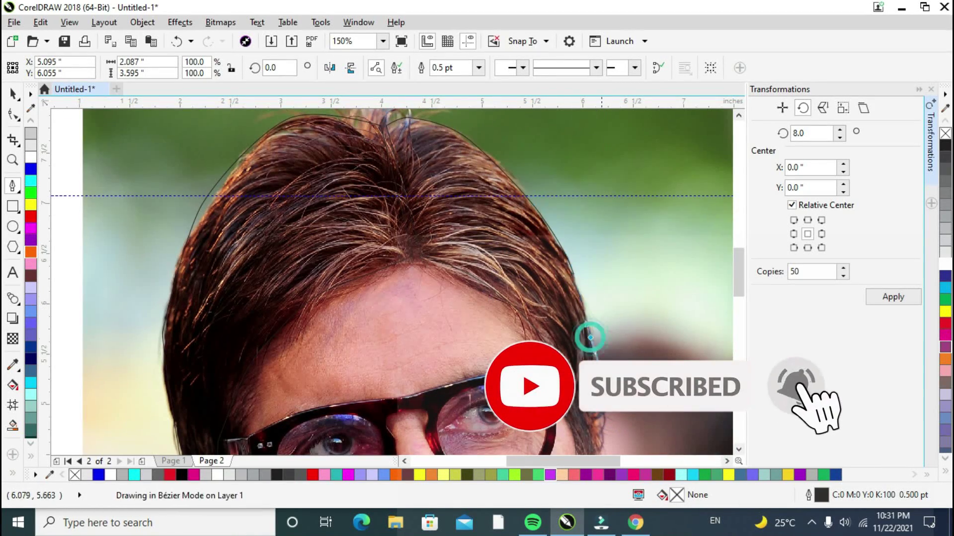
drag(590, 338, 593, 351)
drag(598, 381, 598, 396)
scroll(597, 383, down, 1)
scroll(597, 403, up, 1)
scroll(592, 428, down, 1)
scroll(592, 437, up, 1)
click(594, 423)
click(595, 448)
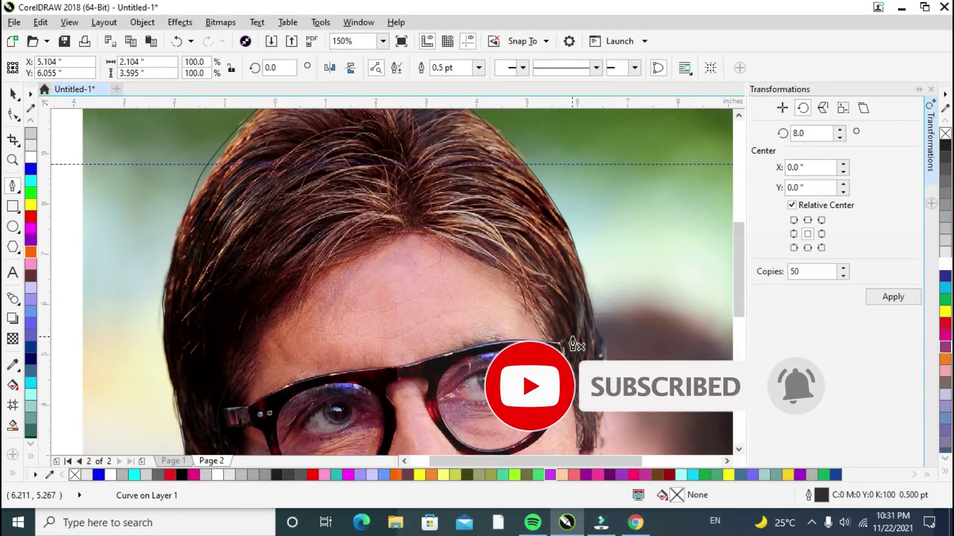
- Move both traced hair outlines off the photo onto the empty area beside the page
scroll(573, 338, down, 2)
click(12, 94)
shift+click(530, 309)
drag(531, 309, 352, 297)
click(631, 326)
scroll(531, 327, up, 1)
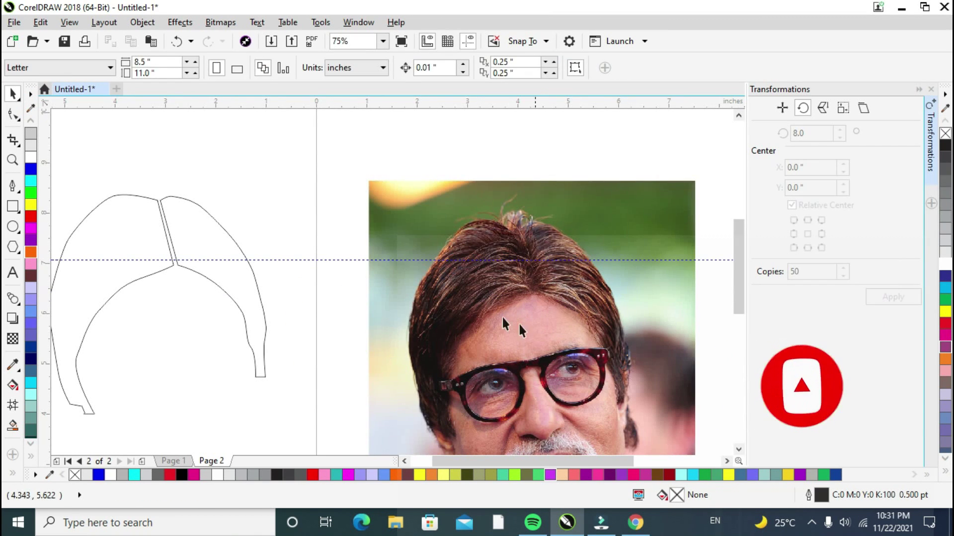
- Fill the larger hair section with purple-blue (R:102 G:102 B:204) and the smaller one with light blue
click(92, 239)
click(30, 343)
click(31, 323)
click(178, 245)
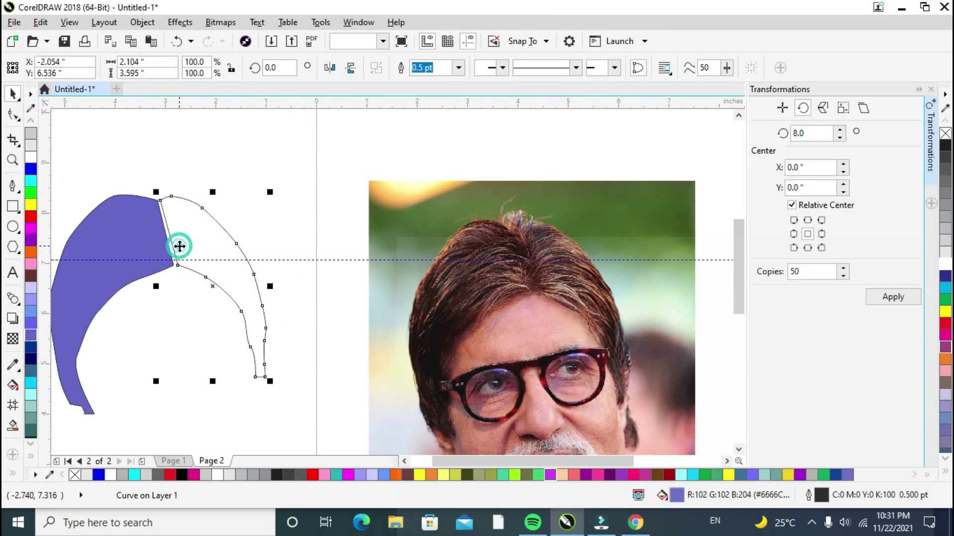
click(31, 311)
click(153, 345)
- Start the face outline with the Pen tool at the temple and trace the hairline across the forehead
click(567, 359)
scroll(570, 365, down, 1)
scroll(572, 377, up, 1)
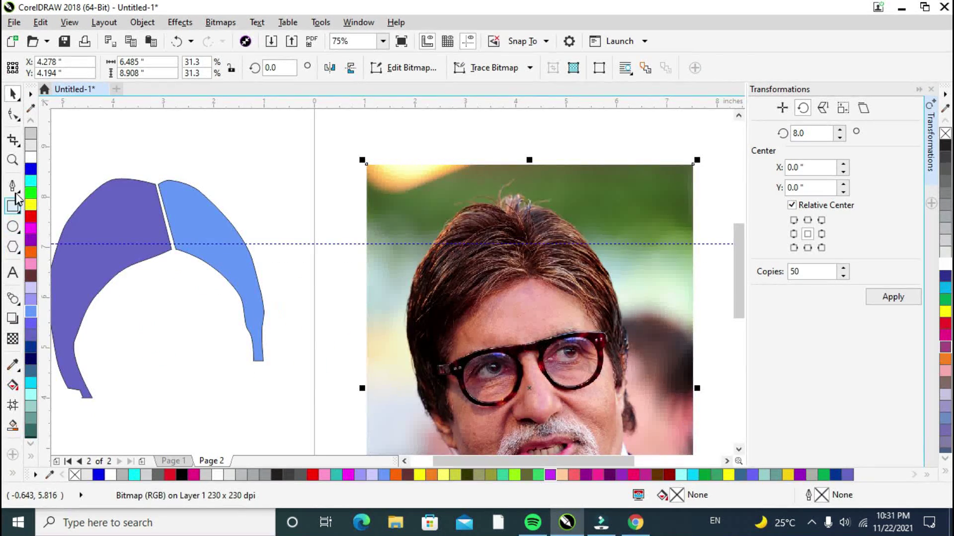
click(13, 186)
scroll(488, 332, up, 1)
drag(404, 362, 411, 354)
click(459, 279)
drag(544, 226, 563, 224)
scroll(648, 243, down, 1)
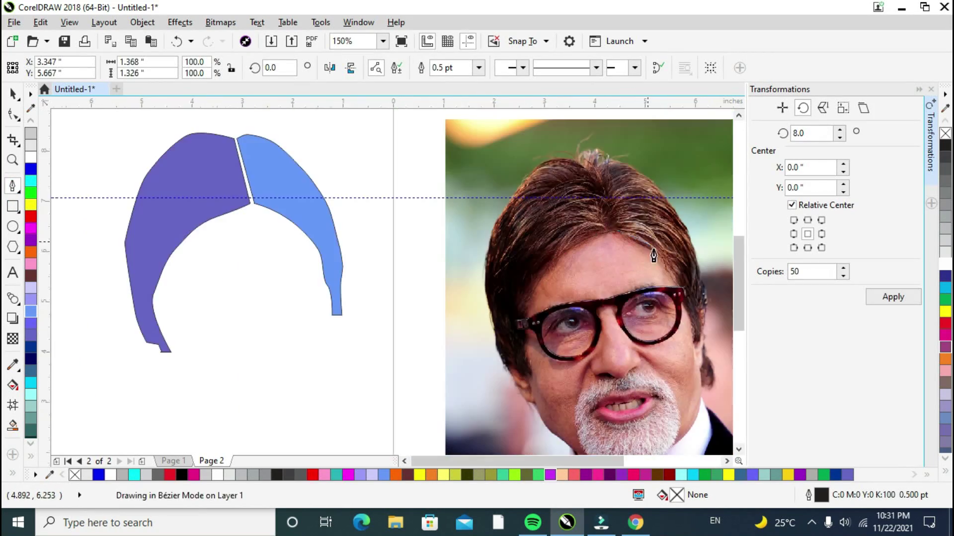
click(666, 265)
- Continue the face outline down past the glasses, along the sideburn and cheek to the jaw beside the collar
scroll(684, 288, up, 1)
click(685, 299)
click(690, 344)
click(699, 384)
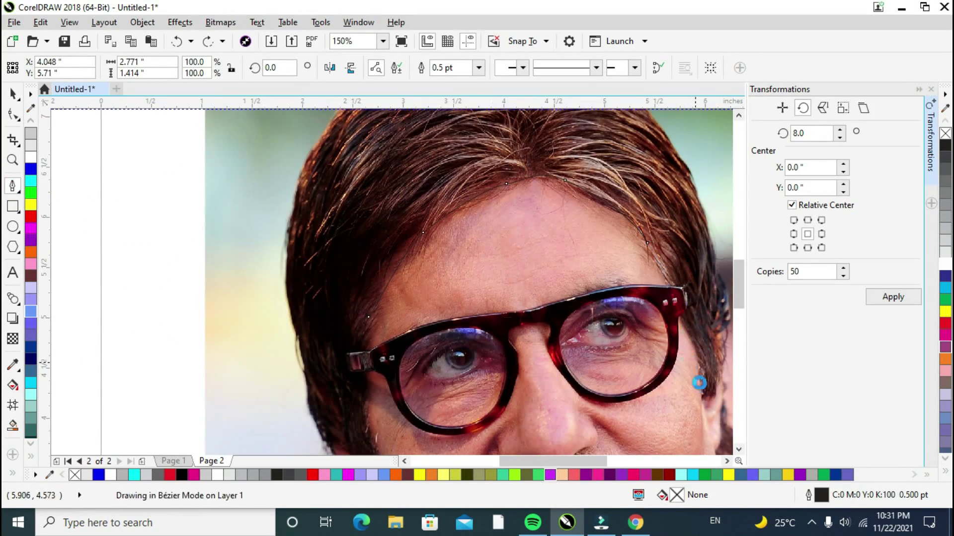
scroll(699, 418, down, 1)
scroll(702, 434, up, 1)
click(702, 437)
scroll(702, 435, down, 1)
scroll(706, 412, up, 1)
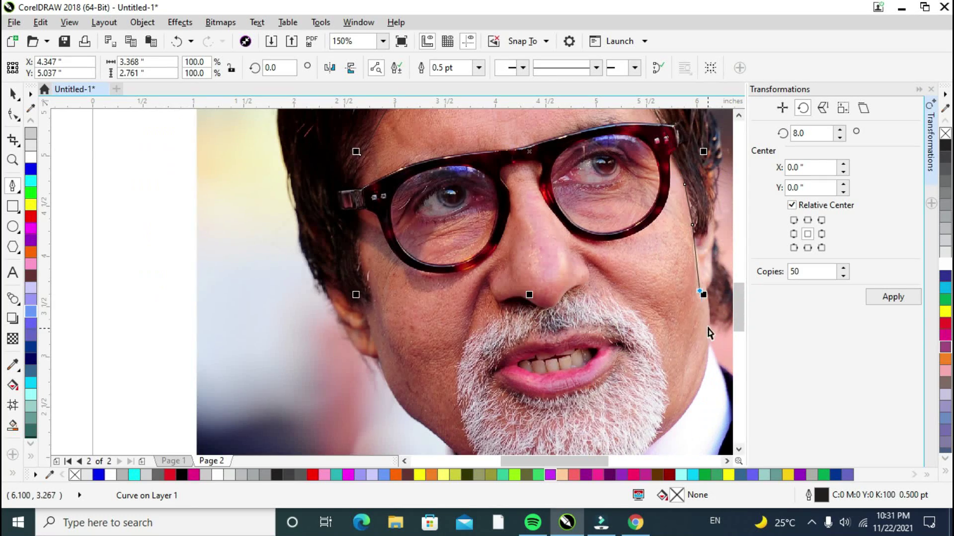
click(708, 300)
drag(689, 410, 661, 437)
scroll(660, 439, down, 1)
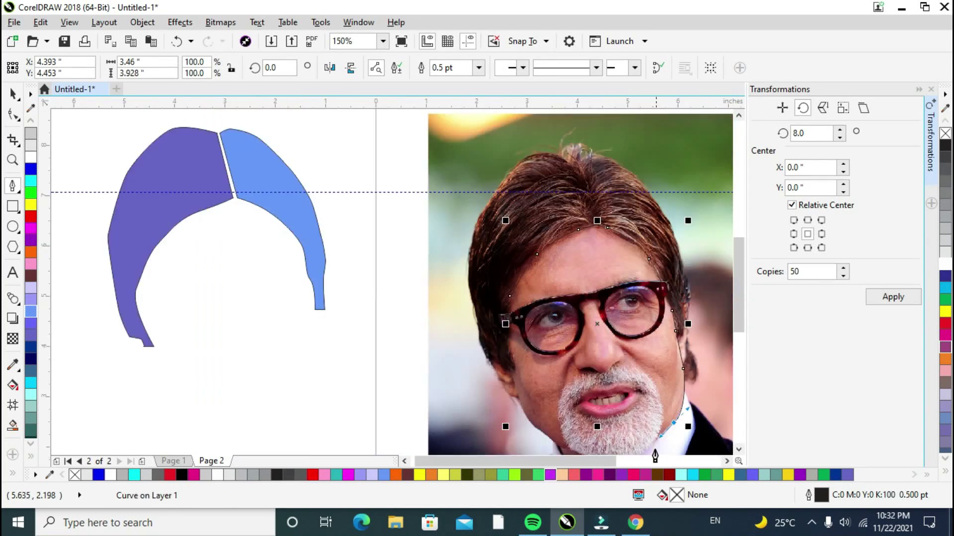
- Trace the face outline under the beard and up the opposite cheek to the temple, closing the shape
scroll(654, 450, up, 1)
click(654, 361)
drag(607, 380, 489, 377)
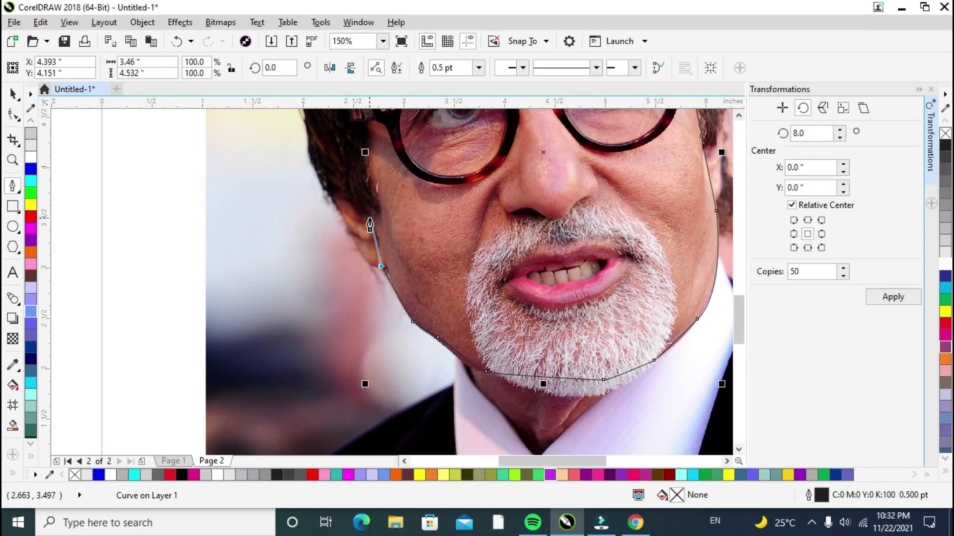
scroll(370, 225, down, 1)
scroll(370, 224, up, 2)
click(383, 196)
scroll(384, 182, down, 1)
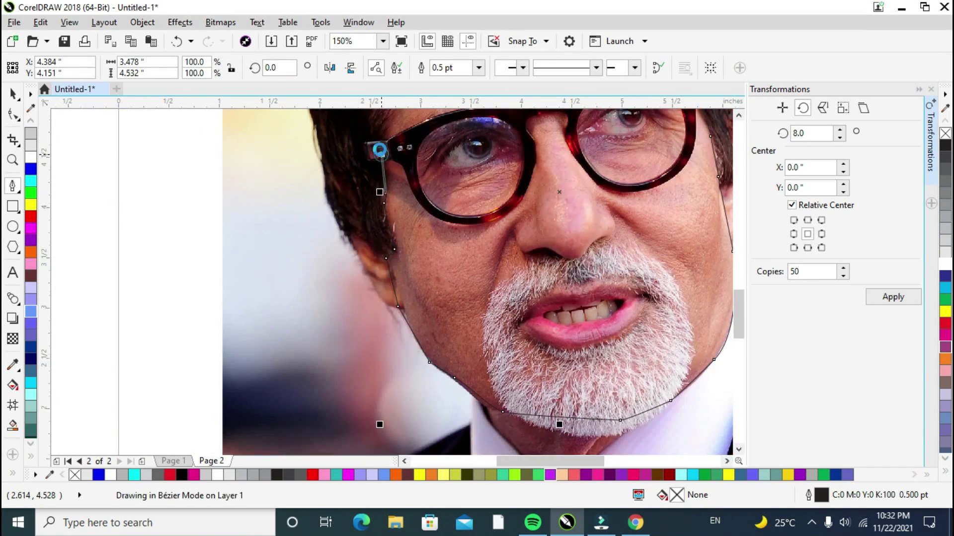
click(380, 151)
scroll(380, 151, down, 2)
scroll(382, 128, up, 1)
click(380, 153)
- Move the face outline off the photo to fit under the two filled hair shapes
click(14, 94)
scroll(444, 248, down, 1)
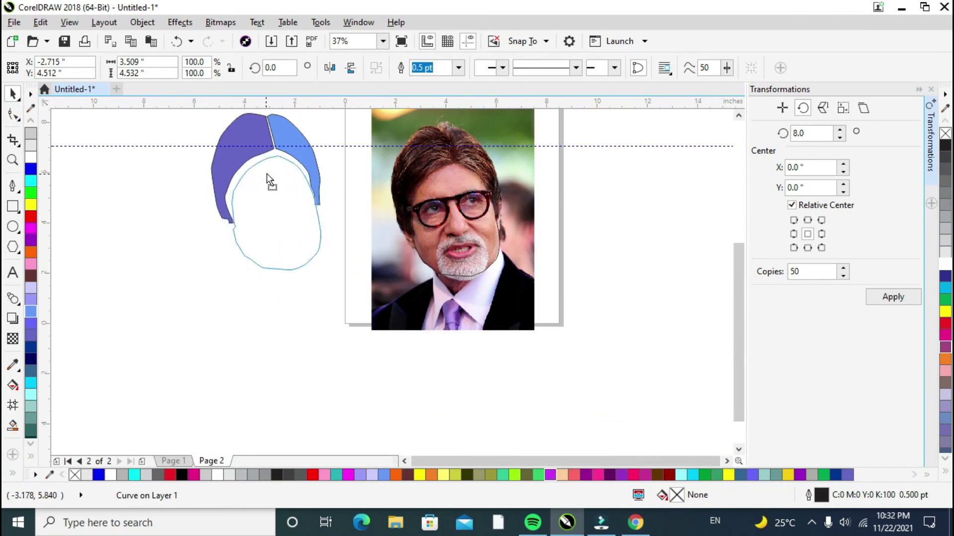
drag(267, 174, 263, 165)
click(31, 288)
key(ctrl+z)
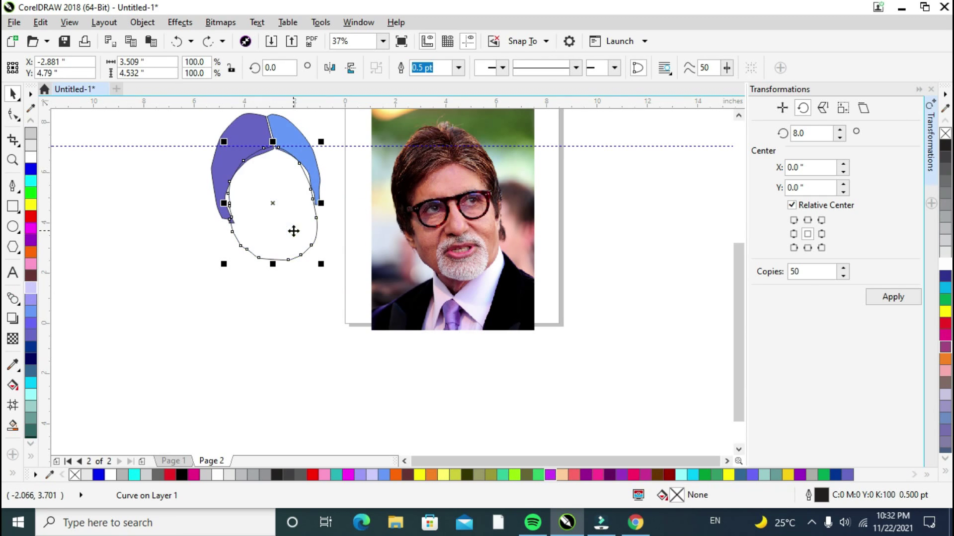
click(194, 195)
- Start a magenta Pen tool outline of the glasses frame at the temple hinge and trace below the first lens
scroll(378, 213, up, 1)
scroll(509, 174, up, 1)
click(13, 186)
click(368, 243)
click(398, 246)
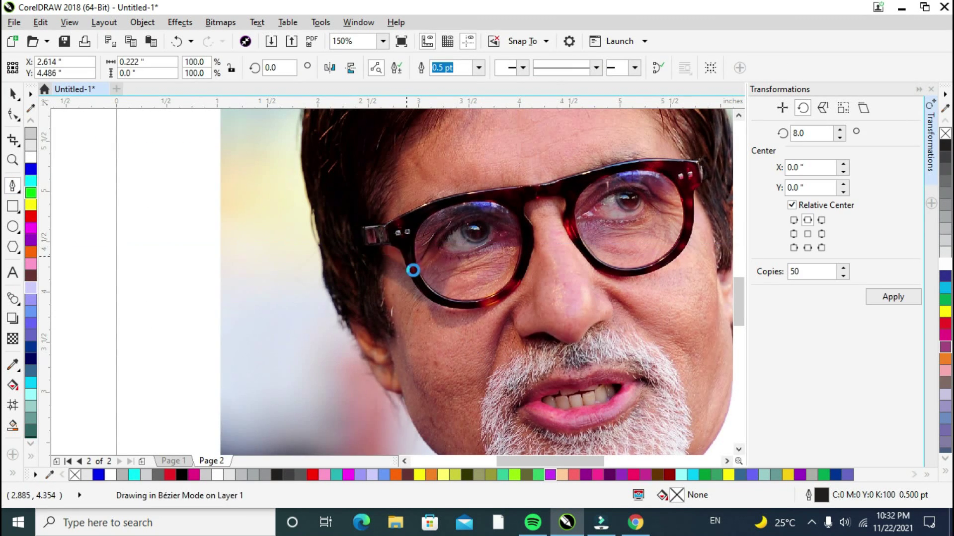
scroll(393, 244, up, 1)
drag(477, 363, 520, 373)
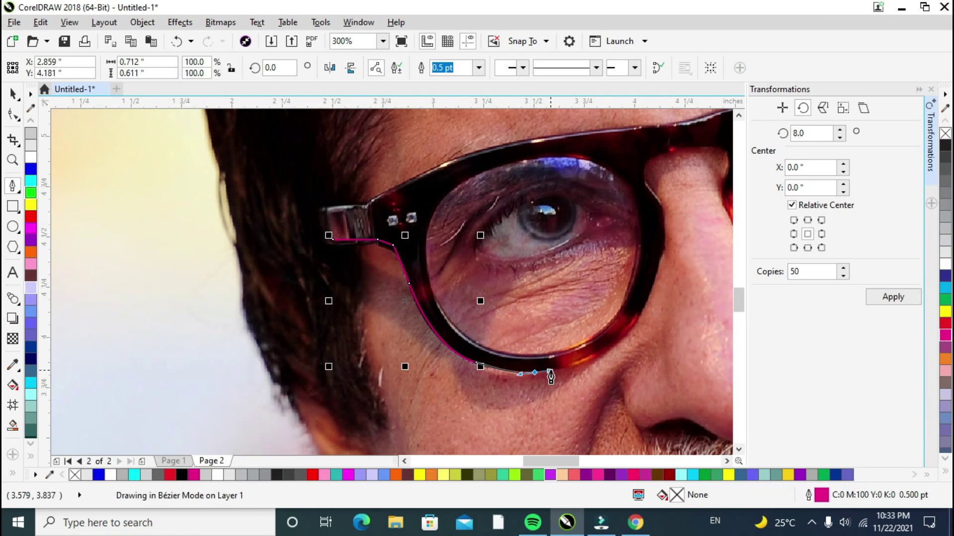
- Continue the frame outline around the nose side of the first lens and over the underside of the bridge
click(603, 353)
click(640, 310)
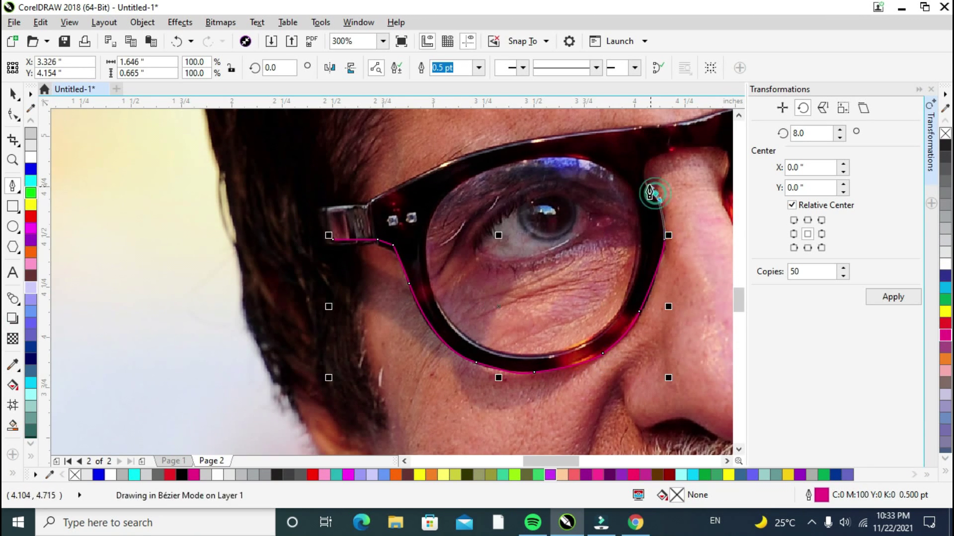
click(678, 151)
drag(644, 156, 653, 151)
key(ctrl+z)
scroll(705, 148, right, 2)
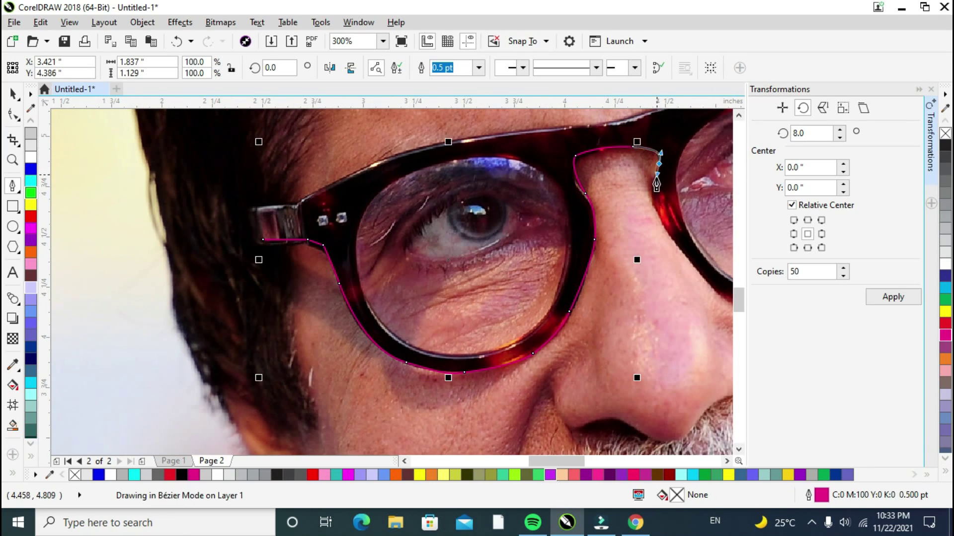
- Trace the frame down the other side of the nose and around the lower rim of the second lens
scroll(688, 268, up, 1)
scroll(694, 277, down, 3)
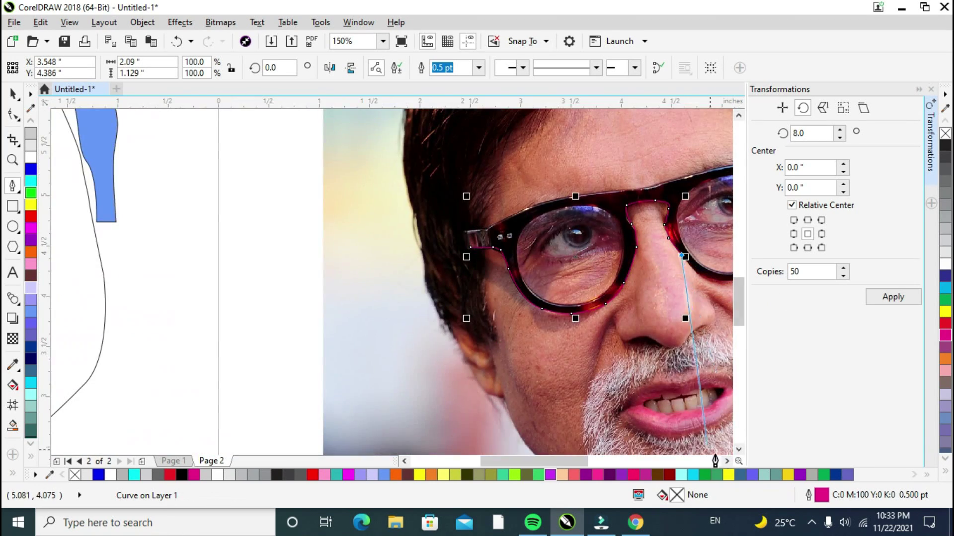
scroll(683, 319, up, 1)
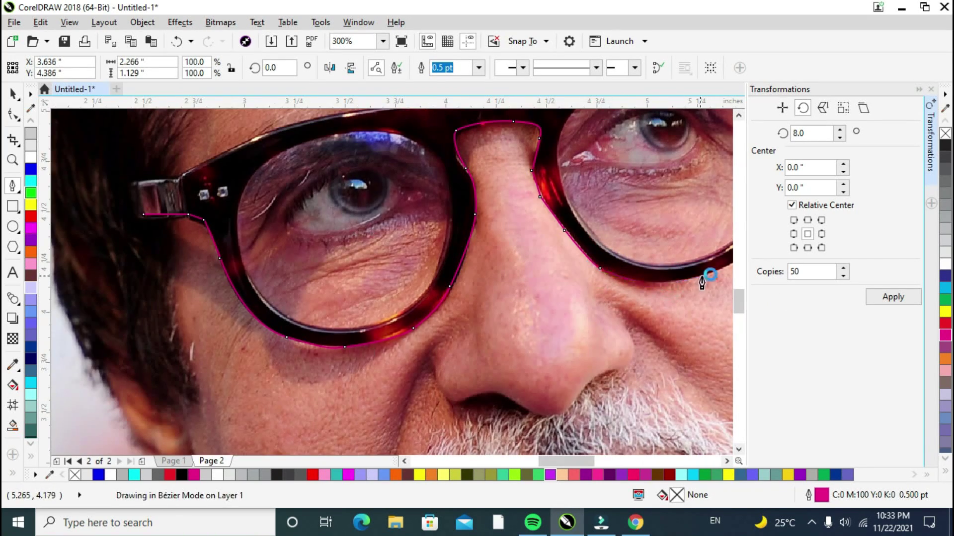
drag(701, 278, 703, 276)
click(726, 266)
drag(587, 460, 618, 459)
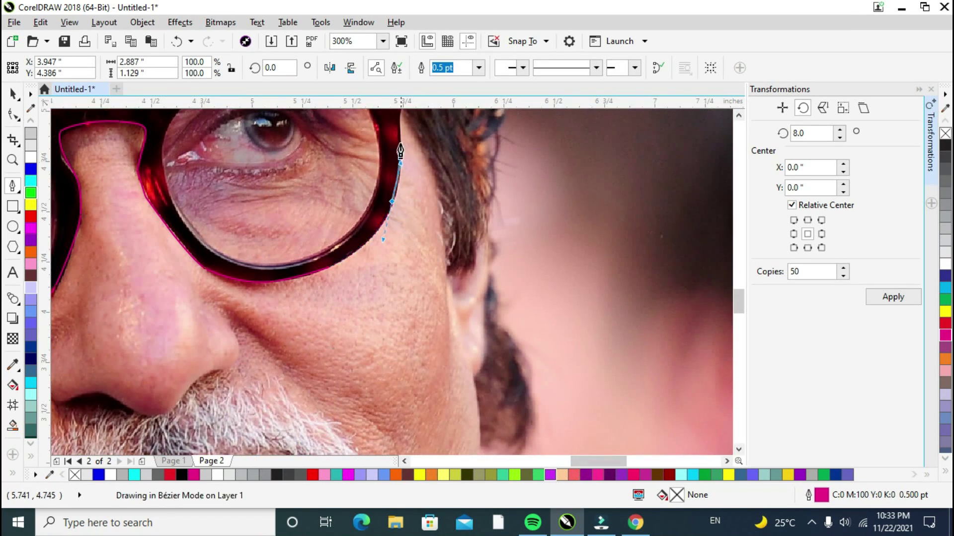
click(400, 134)
- Trace the frame outline around the outer hinge of the second lens and onto the frame's top edge
scroll(401, 132, down, 2)
drag(736, 292, 736, 263)
scroll(408, 219, up, 2)
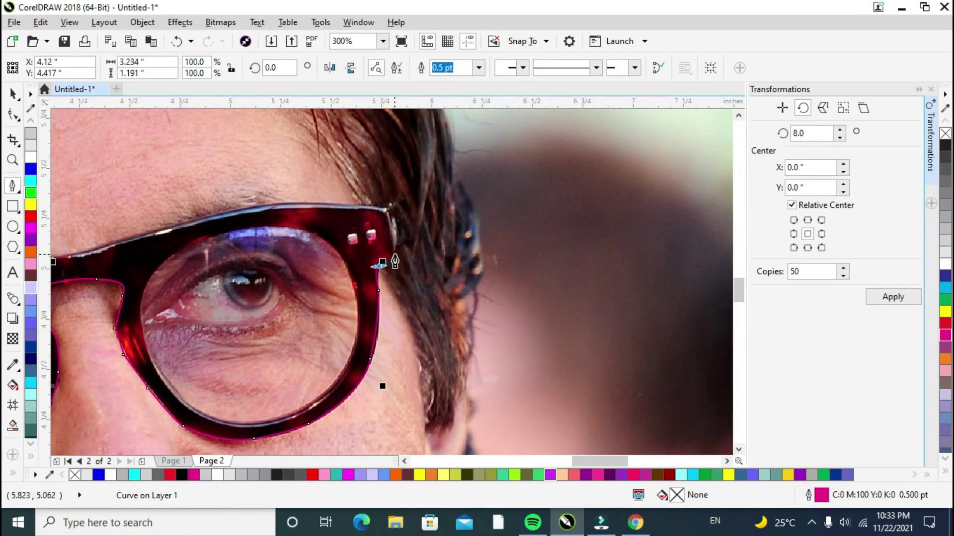
click(392, 252)
drag(349, 210, 346, 209)
drag(273, 206, 244, 210)
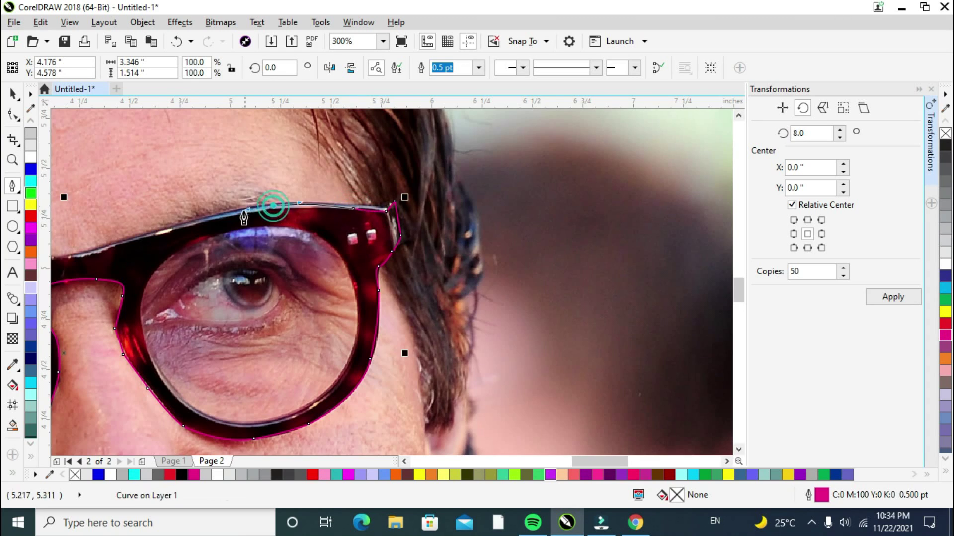
- Continue the frame outline along the top edge above the second lens and across the bridge
drag(153, 234, 130, 243)
scroll(128, 245, down, 1)
click(404, 461)
scroll(263, 249, up, 1)
scroll(263, 249, up, 1)
drag(474, 246, 454, 252)
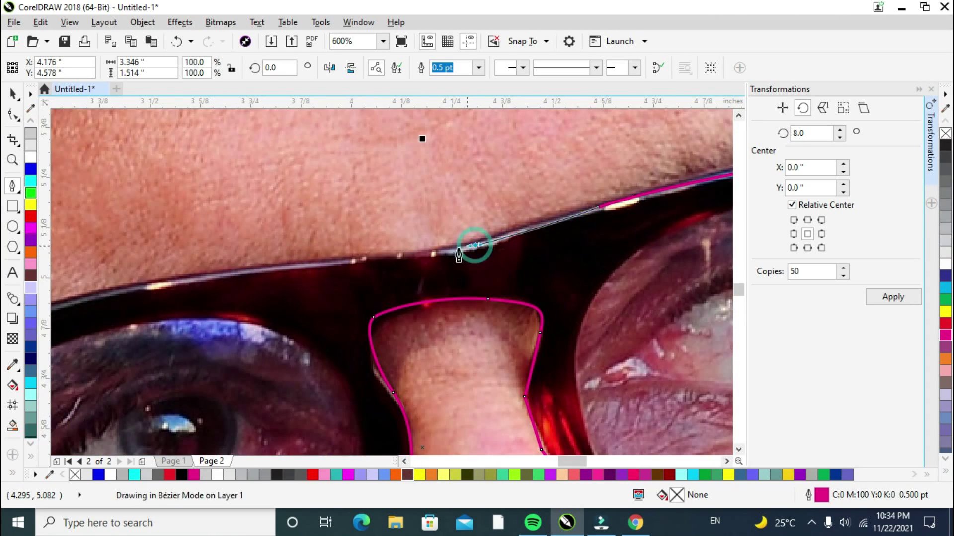
drag(373, 258, 350, 259)
- Trace the top edge above the first lens to the temple hinge and close the frame outline
scroll(280, 316, down, 1)
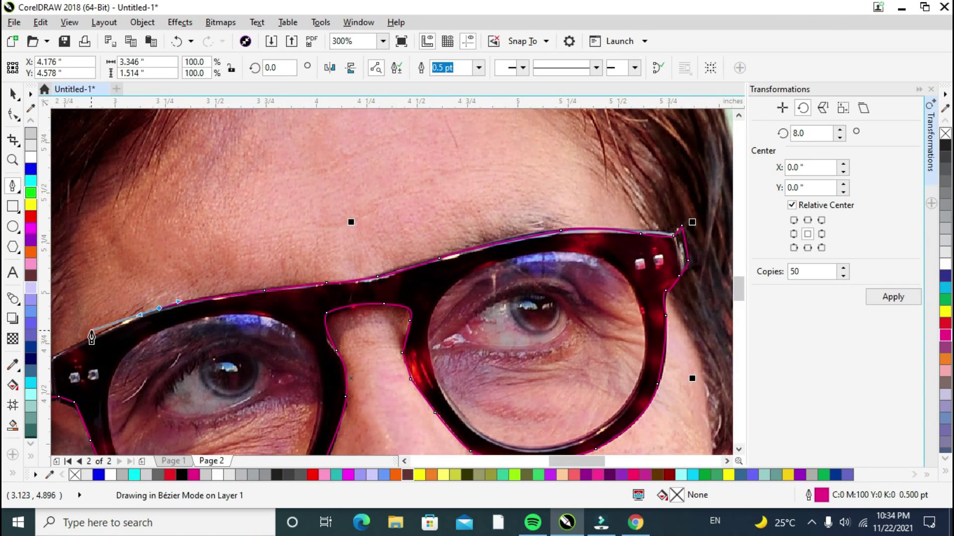
scroll(328, 397, up, 1)
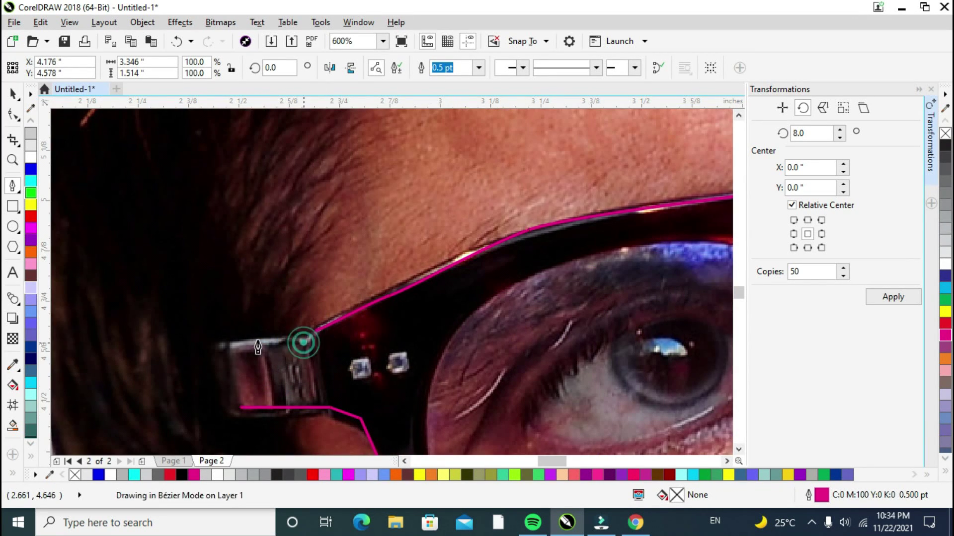
click(230, 344)
click(237, 404)
click(240, 408)
click(13, 94)
scroll(490, 280, down, 1)
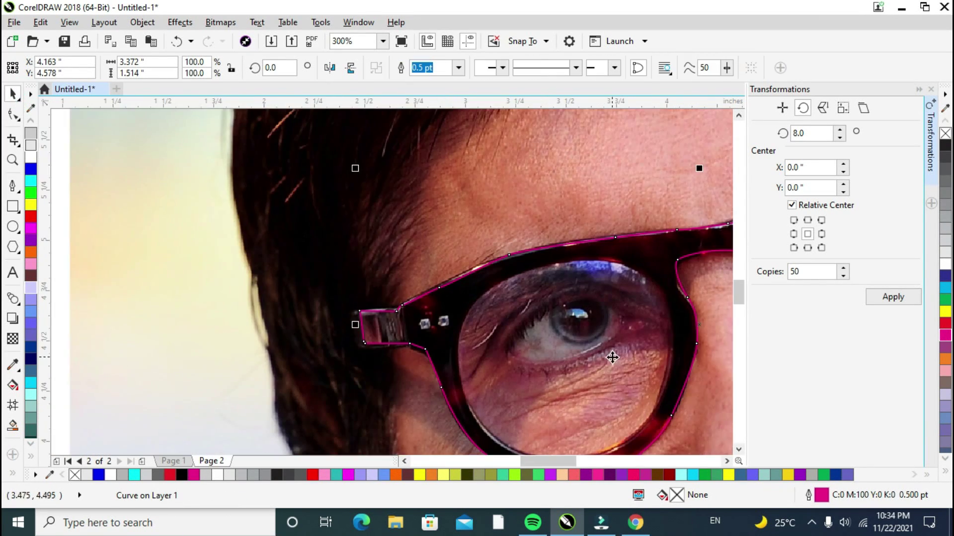
- Start outlining the first lens opening with the Pen tool along its upper inner rim, with magenta as the fill
drag(545, 462, 557, 463)
click(13, 186)
click(307, 323)
drag(332, 288, 379, 276)
key(ctrl+z)
click(945, 335)
click(449, 341)
drag(484, 269, 491, 274)
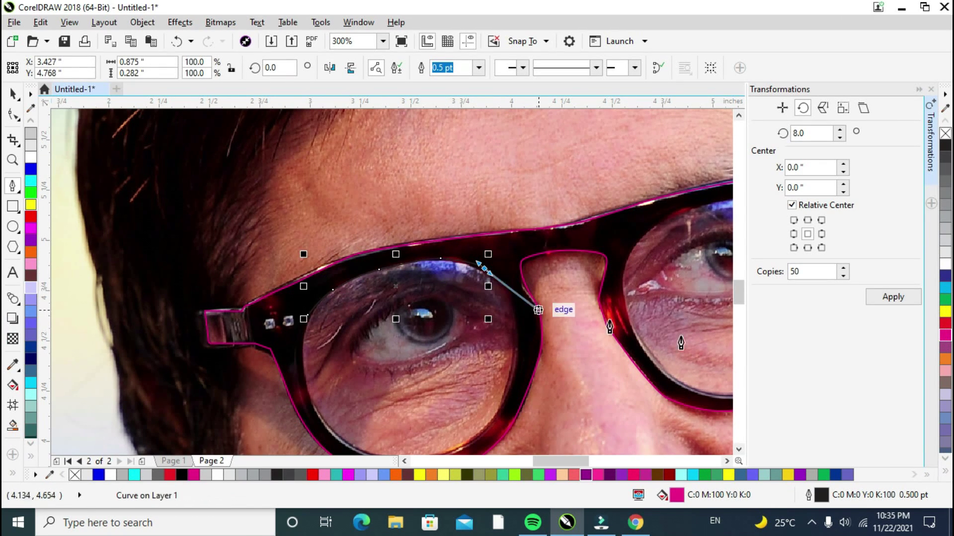
- Close the first lens outline around its lower rim and remove the shape's magenta fill
drag(500, 408, 478, 435)
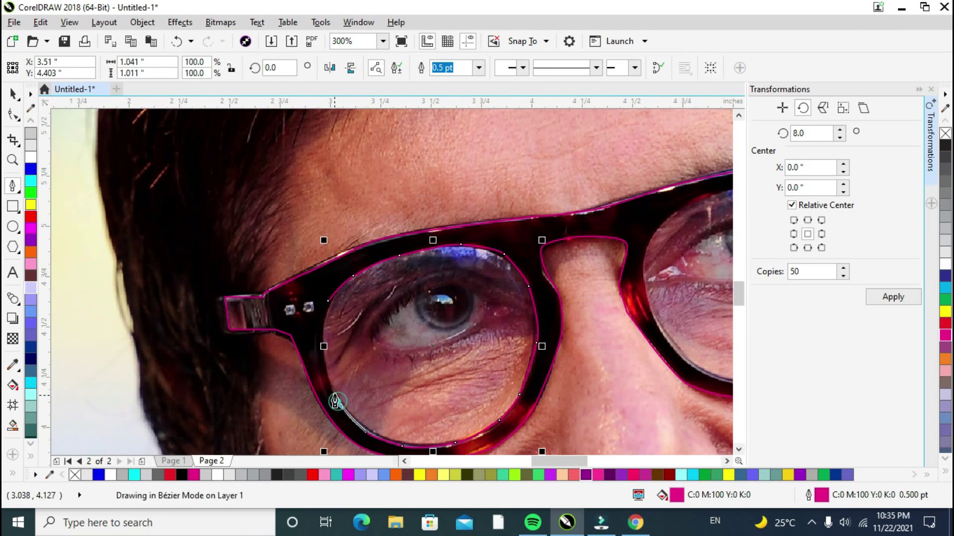
click(326, 324)
key(space)
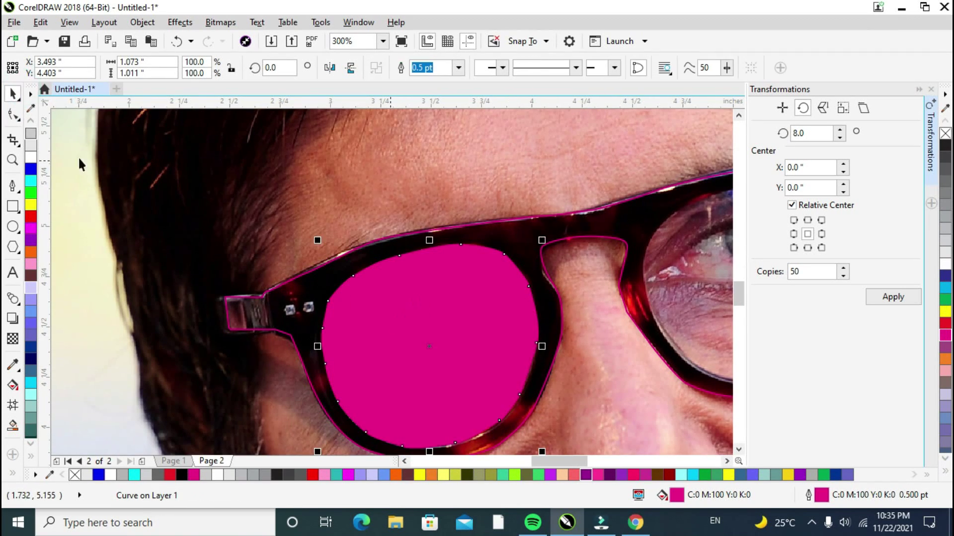
scroll(30, 298, up, 10)
click(31, 133)
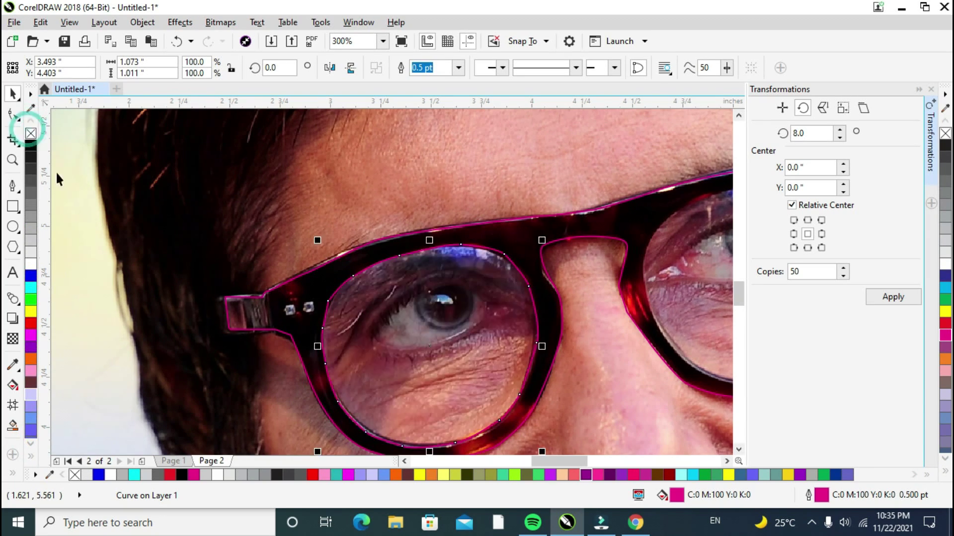
- Start the second lens outline with the Pen tool and accept red (C:0 M:100 Y:100 K:0) as the default fill for Graphic objects
key(F3)
click(11, 189)
scroll(605, 253, up, 1)
click(442, 245)
click(945, 324)
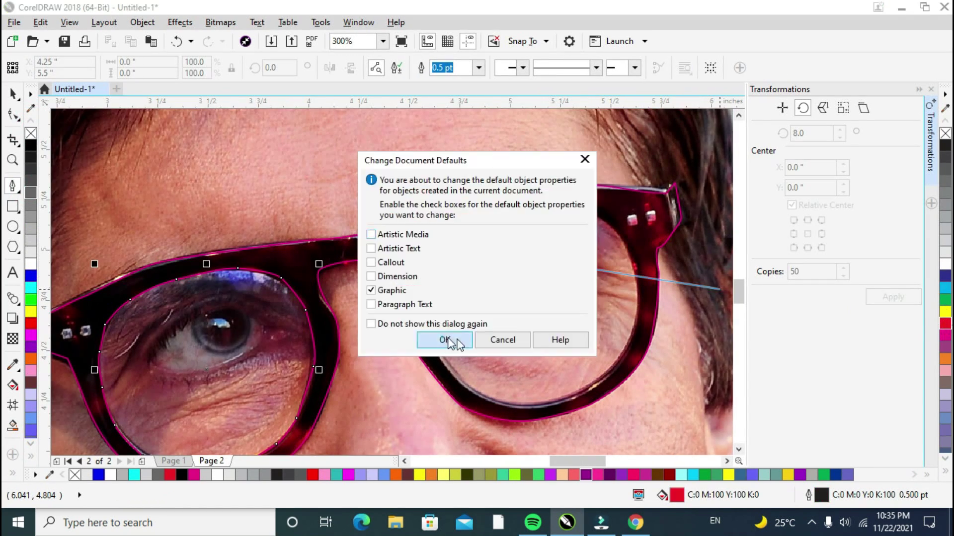
click(450, 339)
- Trace the inner rim of the second lens all the way around and close the shape
drag(531, 207, 634, 265)
drag(637, 293, 598, 379)
click(568, 395)
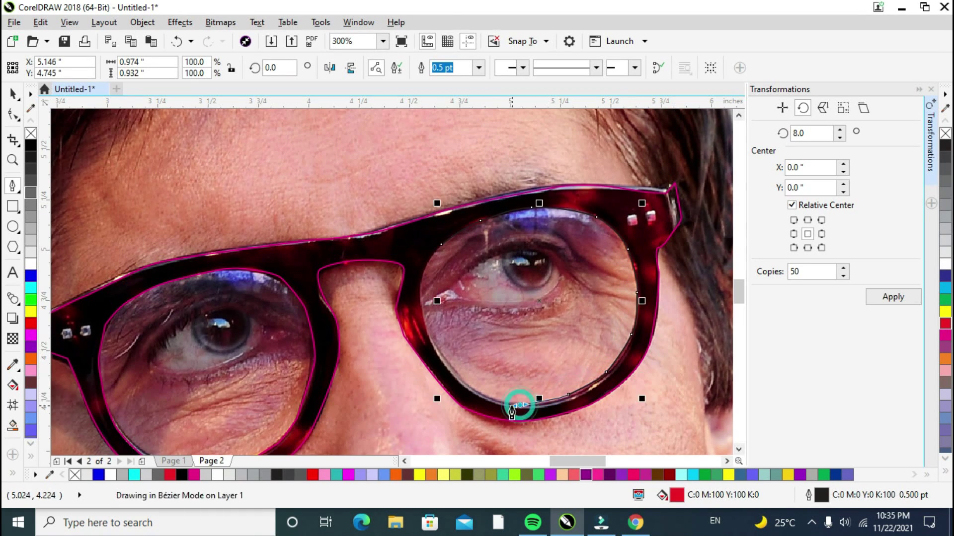
drag(485, 398, 476, 393)
scroll(426, 334, up, 2)
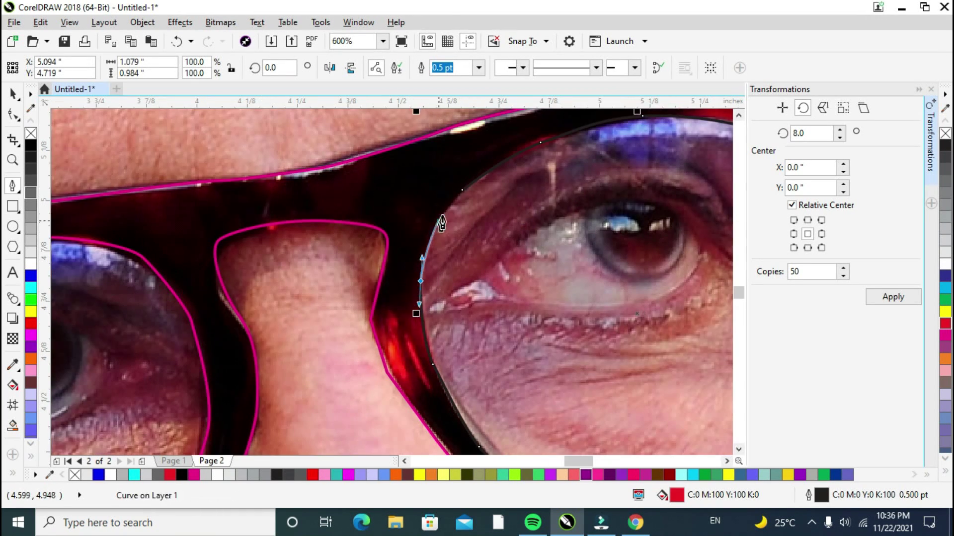
click(460, 191)
- Remove the second lens shape's fill and give it a red outline (C:0 M:100 Y:100 K:0)
scroll(460, 190, down, 2)
click(30, 133)
right_click(945, 325)
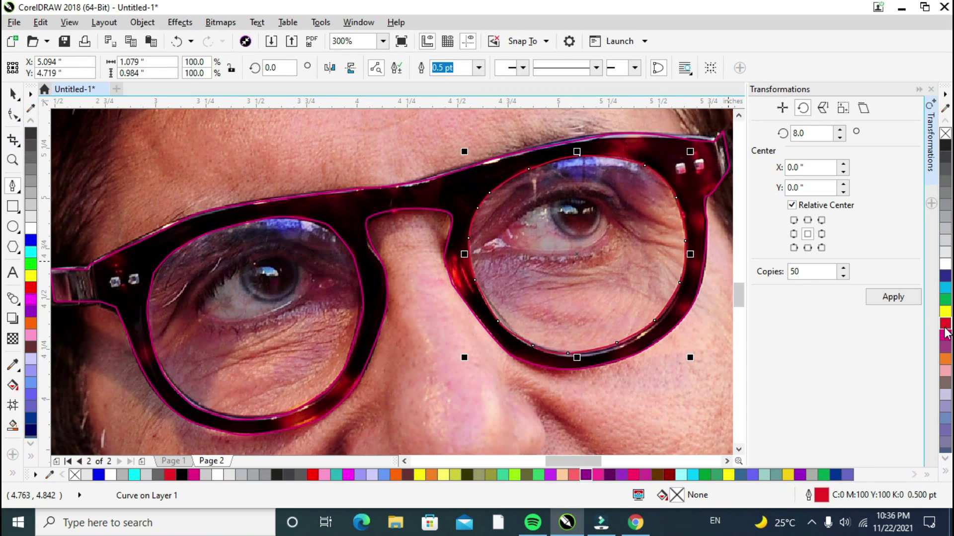
- Select the glasses frame with both lens outlines and move them together onto the drawn face beside the photo
scroll(323, 240, down, 2)
shift+click(374, 195)
shift+click(264, 210)
scroll(262, 216, down, 1)
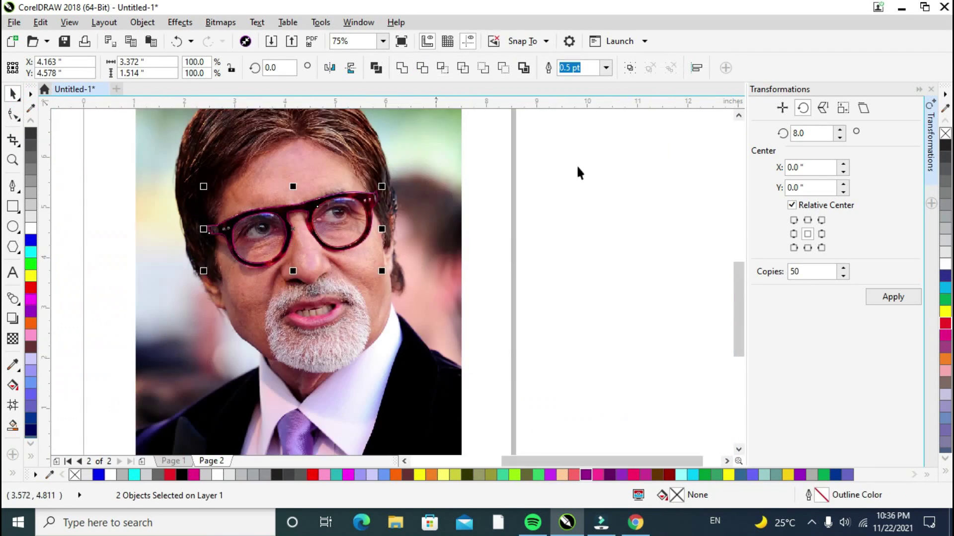
scroll(204, 283, down, 1)
click(403, 461)
click(404, 461)
click(404, 461)
mouse_move(423, 256)
mouse_down()
mouse_move(240, 249)
mouse_move(238, 240)
mouse_up()
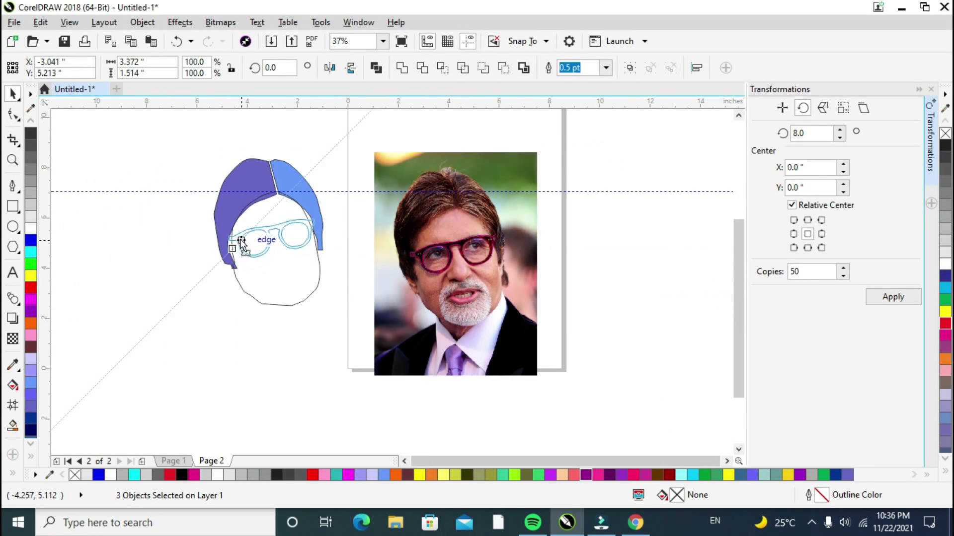
click(327, 275)
- Trace the first eye's upper lid on the photo with the Pen tool, from the outer corner to the inner corner
scroll(308, 239, up, 1)
scroll(610, 281, up, 1)
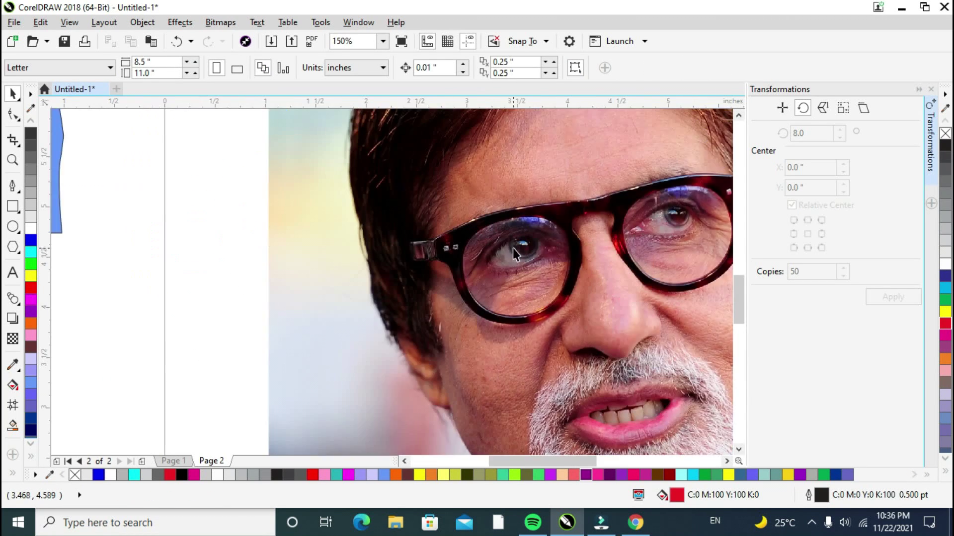
scroll(517, 259, up, 1)
key(space)
click(462, 272)
drag(500, 233, 519, 228)
click(563, 224)
click(603, 246)
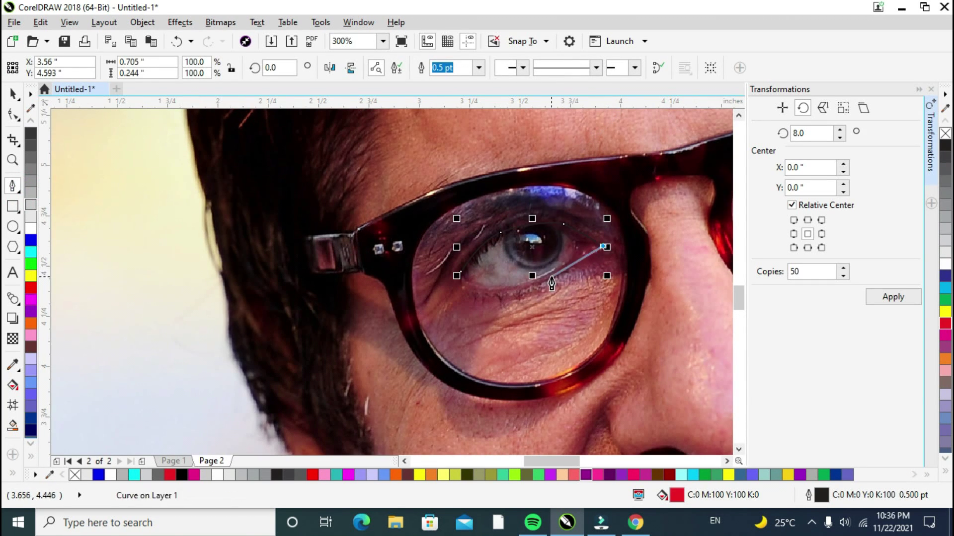
- Trace the first eye's lower lid back to the outer corner, close the shape about 0.73 by 0.33 in, and remove its fill
click(551, 277)
click(494, 289)
click(456, 273)
click(30, 121)
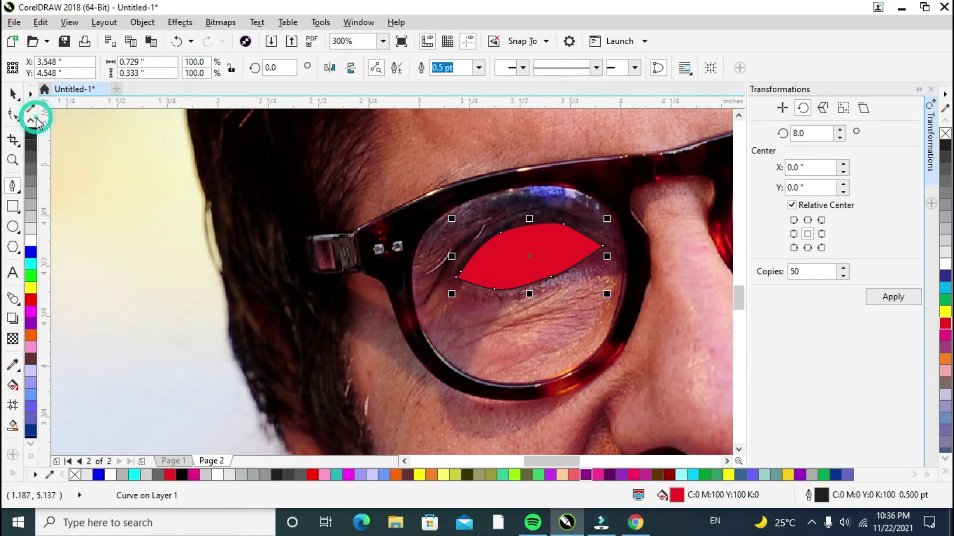
click(31, 134)
- Draw a circle about 0.279 in across over the first eye's iris, with no fill and a black outline
click(13, 227)
drag(505, 230, 561, 268)
click(13, 94)
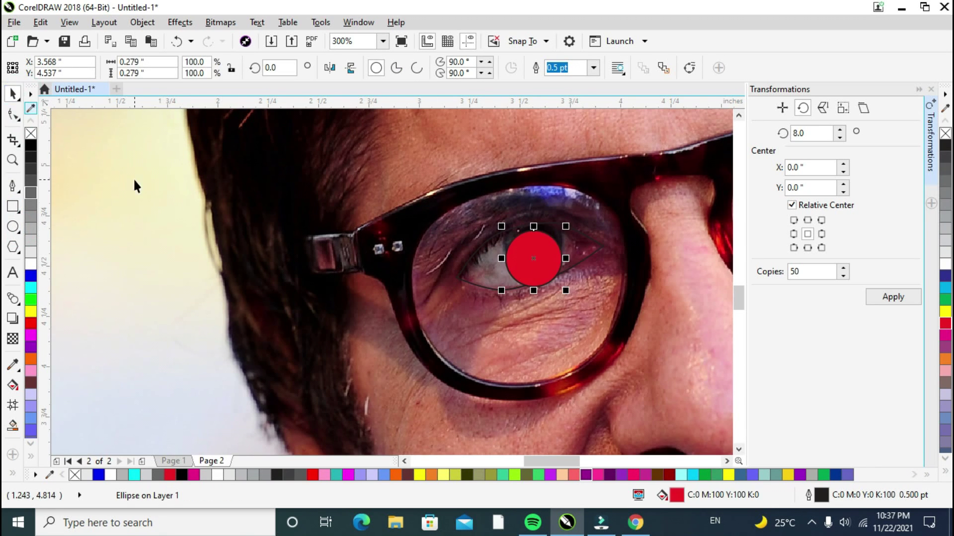
right_click(30, 133)
click(31, 133)
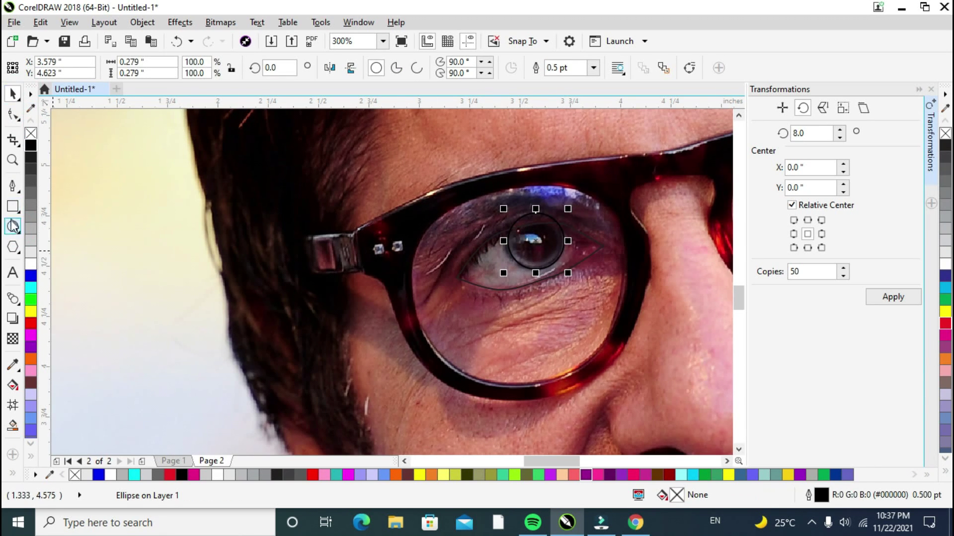
- Draw a white highlight ellipse about 0.071 by 0.054 in inside the first iris circle
click(12, 226)
scroll(535, 247, up, 2)
drag(519, 225, 544, 242)
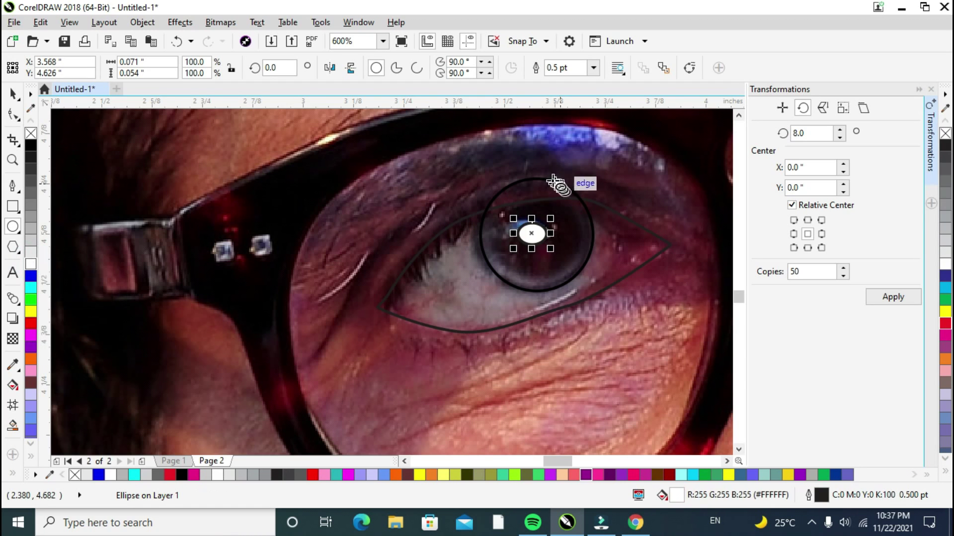
- Fill the first iris circle black and PowerClip it inside the first eye's outline
key(space)
click(591, 213)
click(31, 146)
right_click(588, 251)
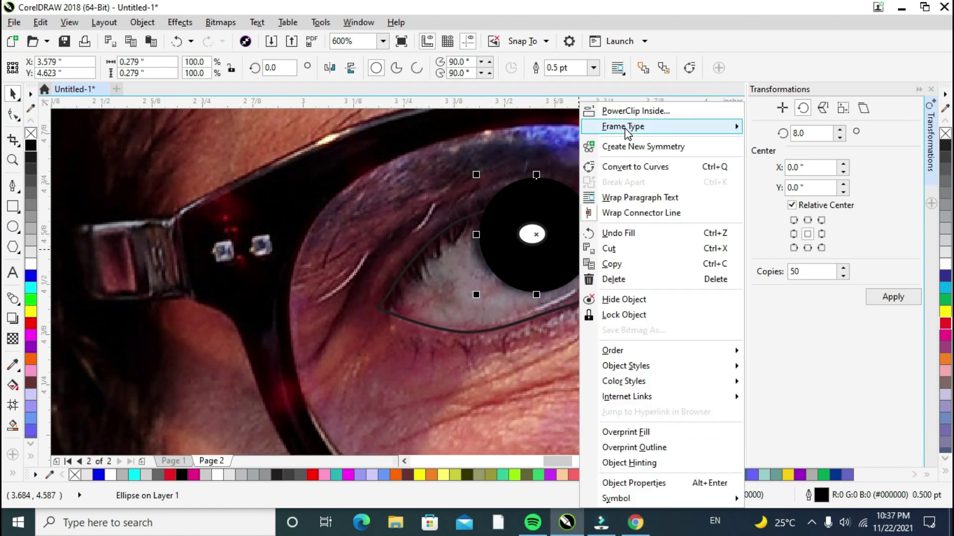
click(617, 111)
click(564, 245)
- Trace the second eye's upper lid with the Pen tool, from the inner corner around to the outer corner
scroll(564, 245, down, 2)
scroll(464, 213, right, 5)
scroll(443, 172, up, 1)
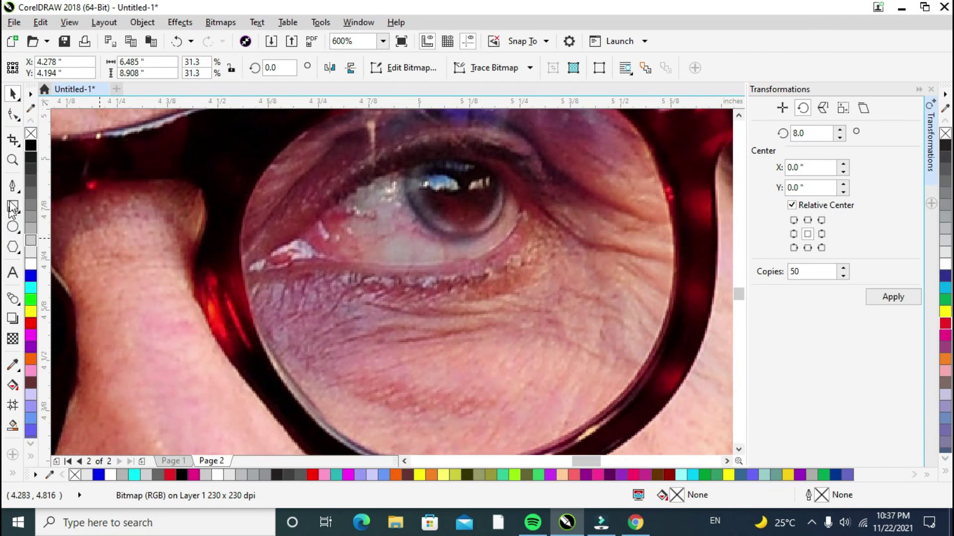
click(13, 187)
click(287, 247)
drag(339, 201, 353, 188)
drag(401, 159, 422, 155)
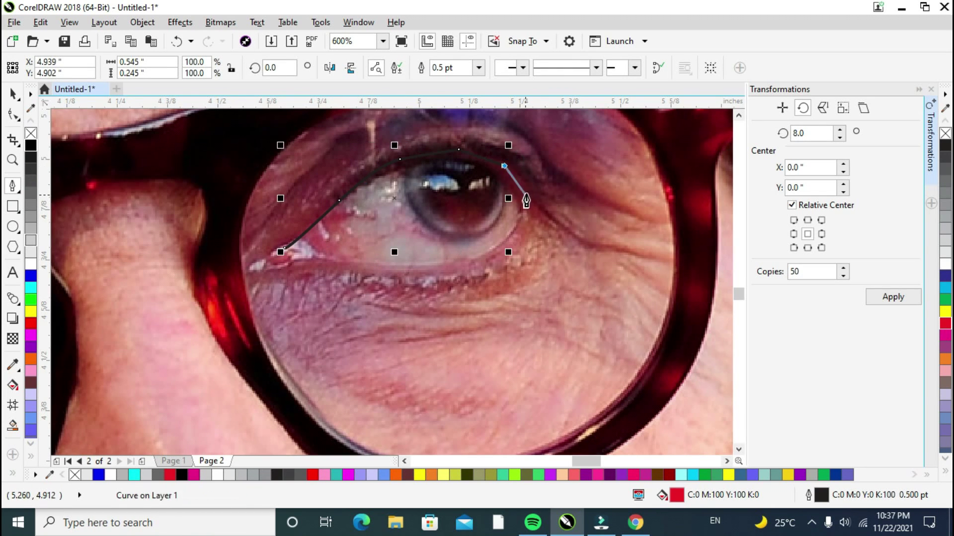
drag(527, 183, 527, 199)
drag(509, 231, 500, 241)
mouse_move(437, 265)
mouse_down()
mouse_move(369, 266)
mouse_move(441, 267)
mouse_up()
key(ctrl+z)
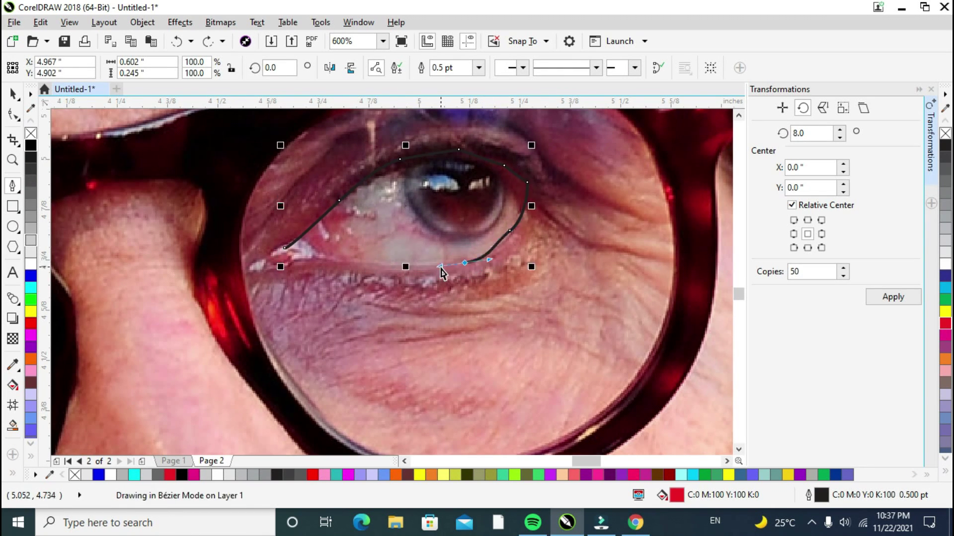
key(ctrl+z)
key(ctrl+z)
- Trace the second eye's lower lid back to the inner corner, close the shape about 0.613 by 0.291 in, and remove its fill
drag(516, 230, 504, 243)
drag(384, 265, 347, 264)
click(300, 261)
click(283, 259)
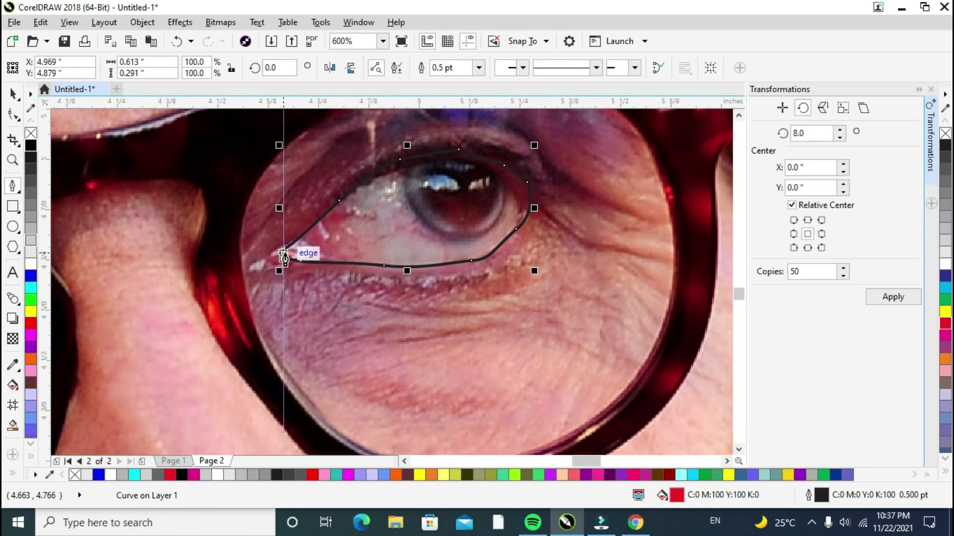
click(285, 248)
click(31, 133)
- Draw an ellipse about 0.236 by 0.181 in over the second eye's iris, with no fill and a black outline
drag(403, 158, 508, 239)
key(space)
click(30, 145)
click(30, 133)
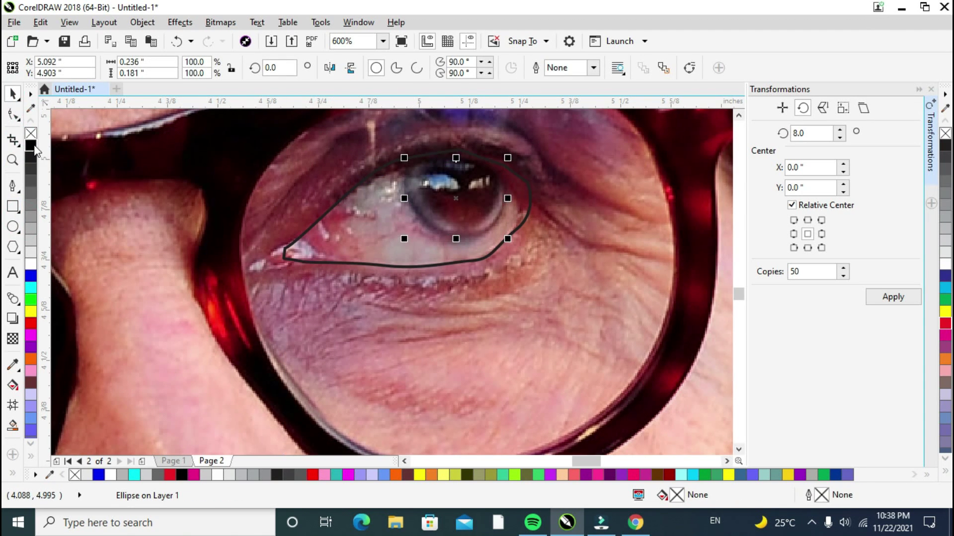
- Trace the larger light reflection in the second iris with the Pen tool, about 0.08 by 0.031 in, and fill it white
key(space)
scroll(446, 184, up, 2)
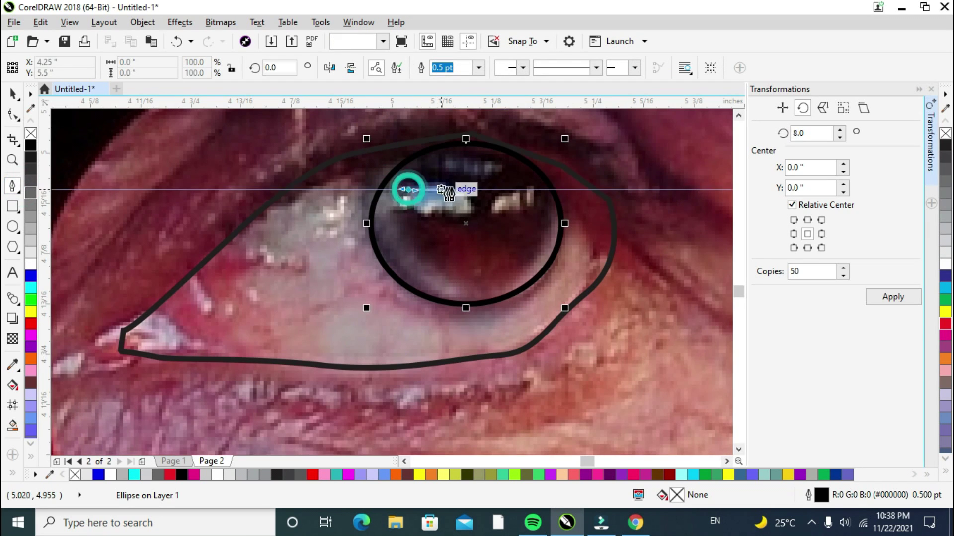
click(458, 189)
click(406, 209)
click(408, 190)
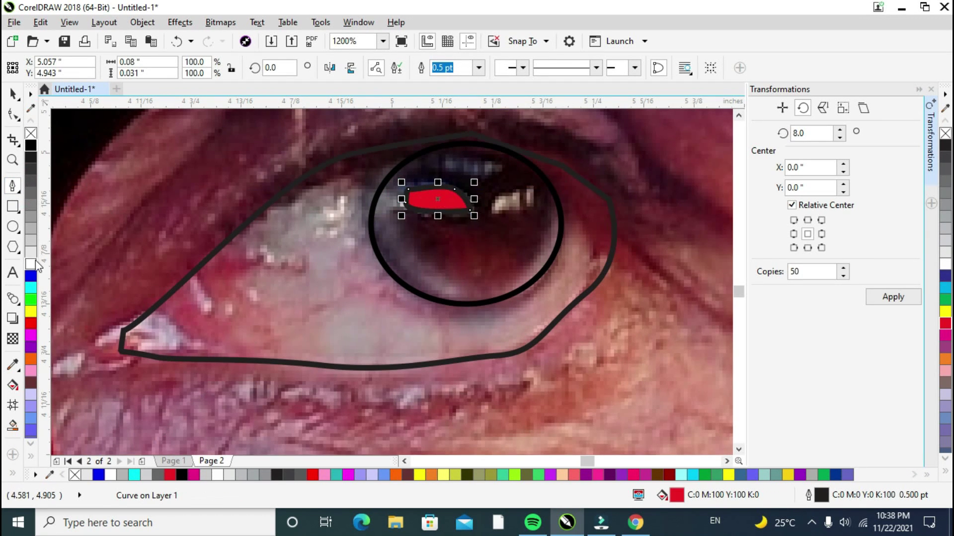
click(31, 264)
- Trace the smaller reflection in the second iris as a triangle about 0.041 by 0.029 in and fill it white
click(495, 200)
click(527, 188)
click(520, 210)
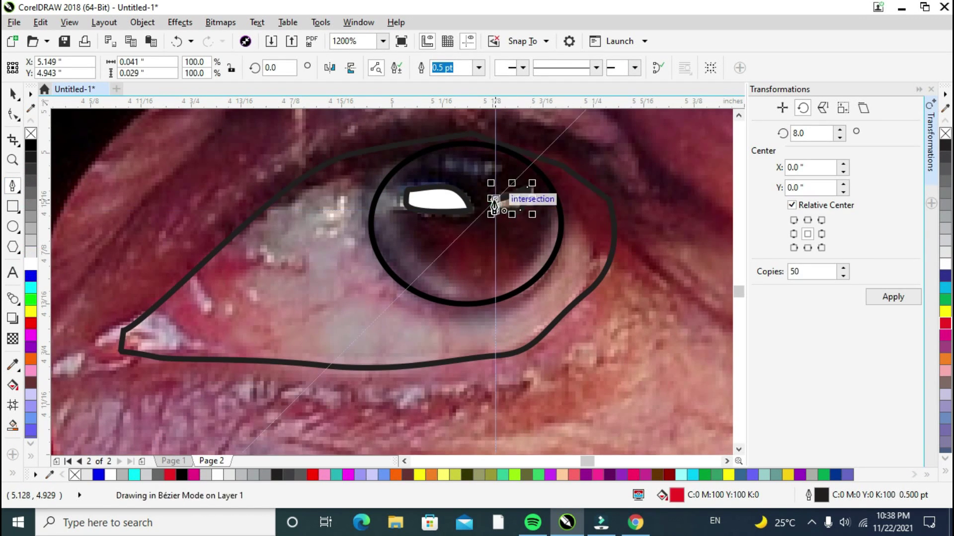
click(497, 199)
key(space)
key(ctrl+z)
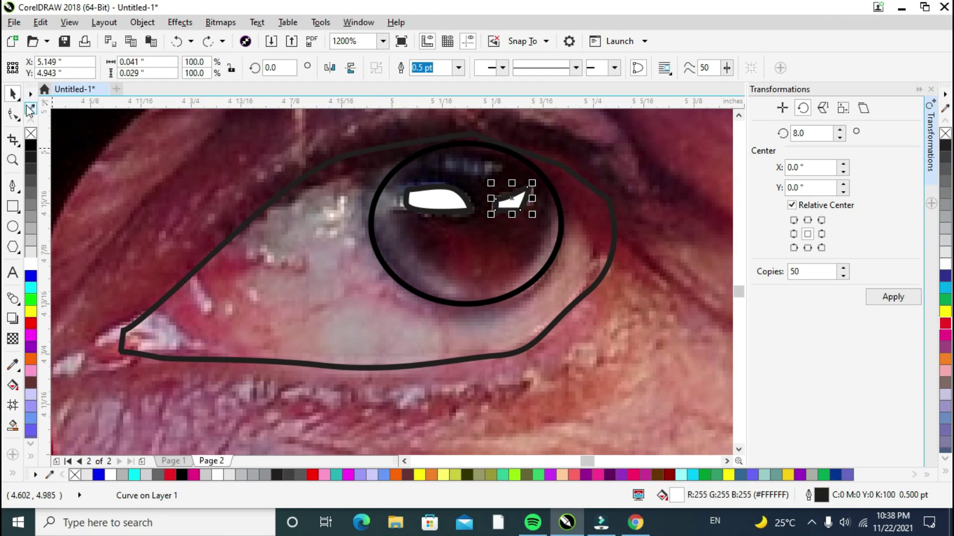
- Fill the second iris ellipse black (C:0 M:0 Y:0 K:100) and PowerClip it inside the second eye's outline
click(450, 269)
click(945, 145)
right_click(526, 268)
click(583, 110)
click(585, 190)
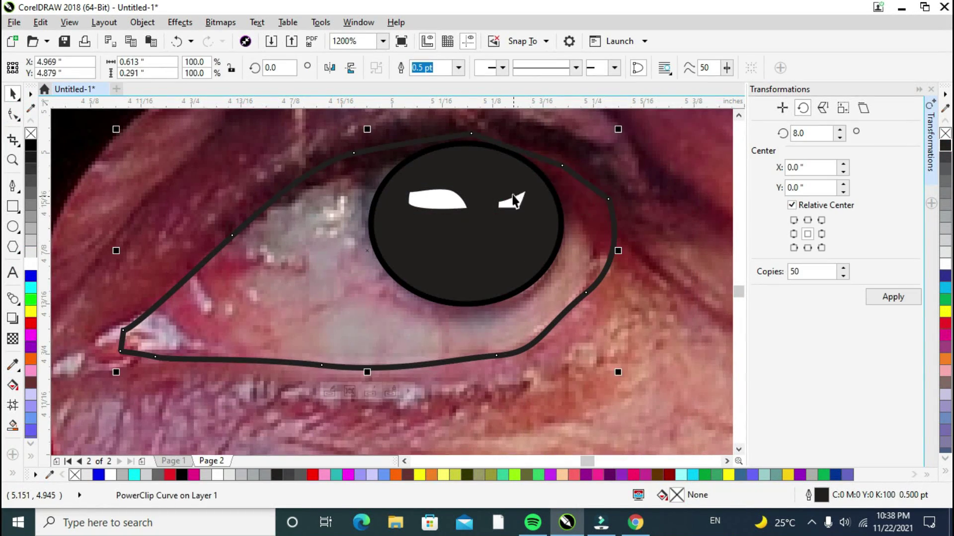
click(545, 247)
- Delete the surplus nodes around the inner corner of the second eye's outline with the Shape tool
scroll(546, 249, down, 5)
click(730, 222)
scroll(498, 278, up, 1)
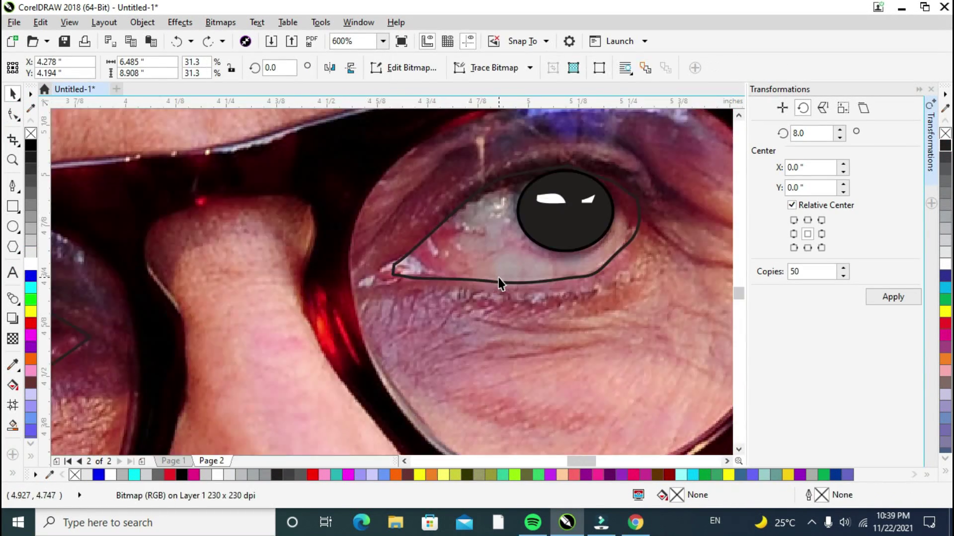
click(500, 279)
click(12, 114)
scroll(366, 199, up, 1)
click(418, 348)
double_click(420, 327)
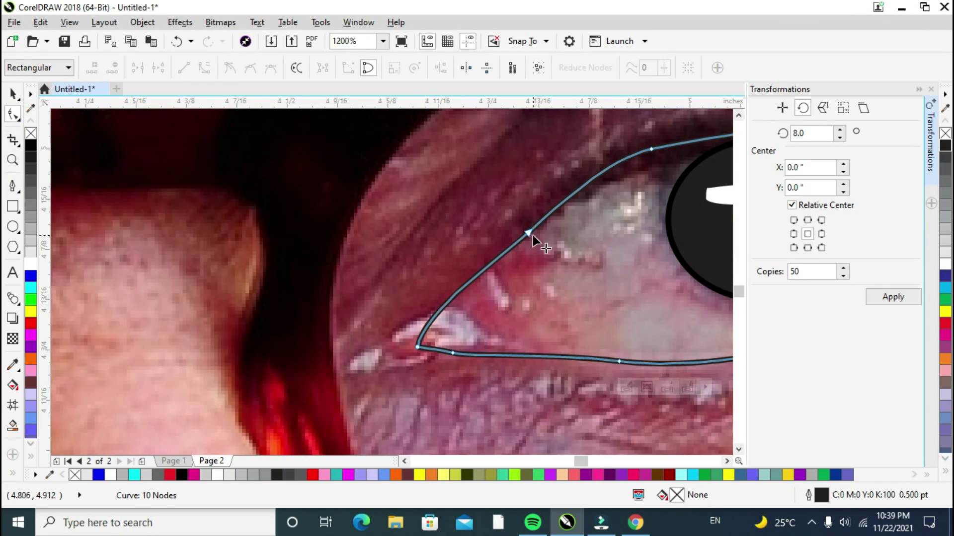
double_click(530, 231)
double_click(453, 353)
- Delete the extra nodes at the top of the upper lid and near the outer corner of the second eye's outline
scroll(586, 348, down, 1)
scroll(696, 335, up, 1)
drag(586, 462, 607, 463)
scroll(421, 340, down, 2)
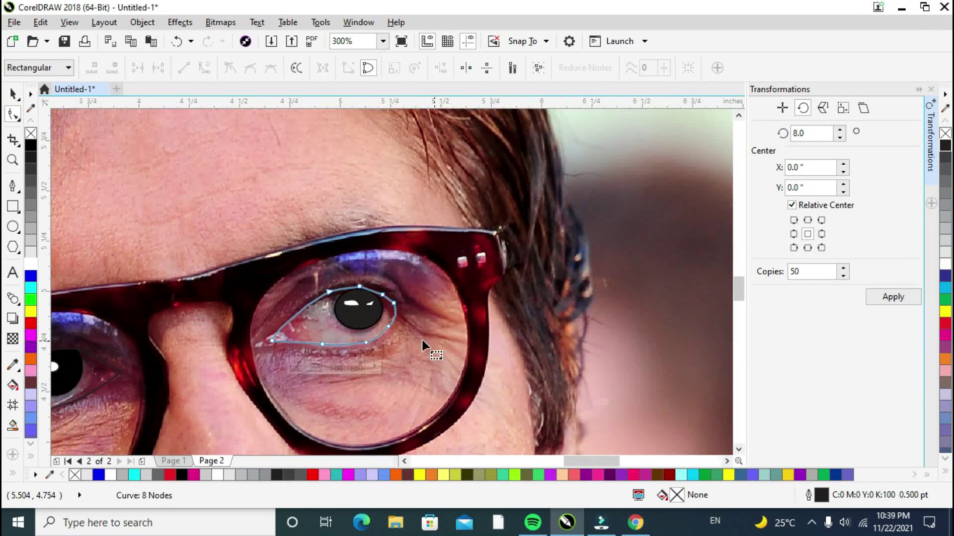
scroll(392, 317, up, 1)
double_click(359, 287)
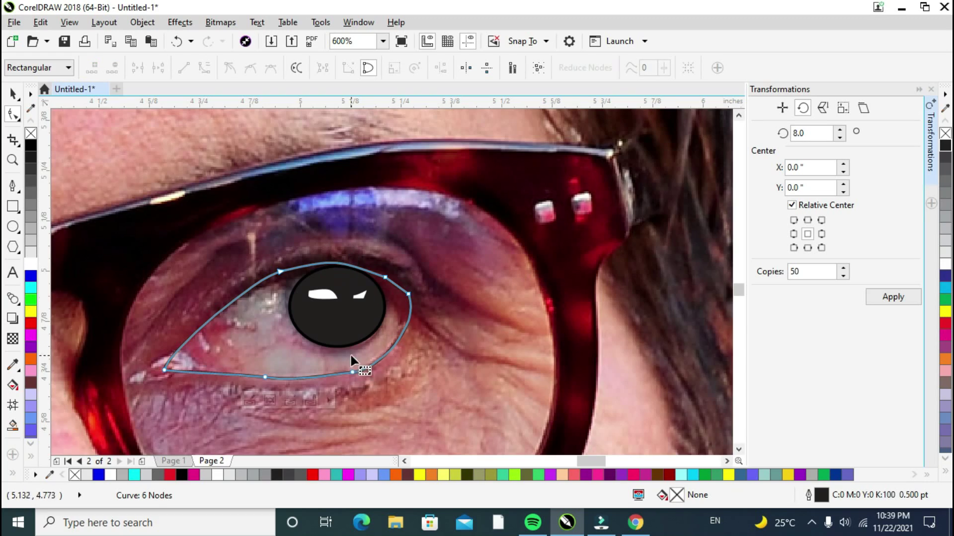
- Select both traced eyes with their irises and highlights and move them inside the lenses on the drawn face
click(13, 94)
scroll(198, 312, down, 2)
click(404, 462)
scroll(510, 322, down, 1)
drag(581, 279, 295, 367)
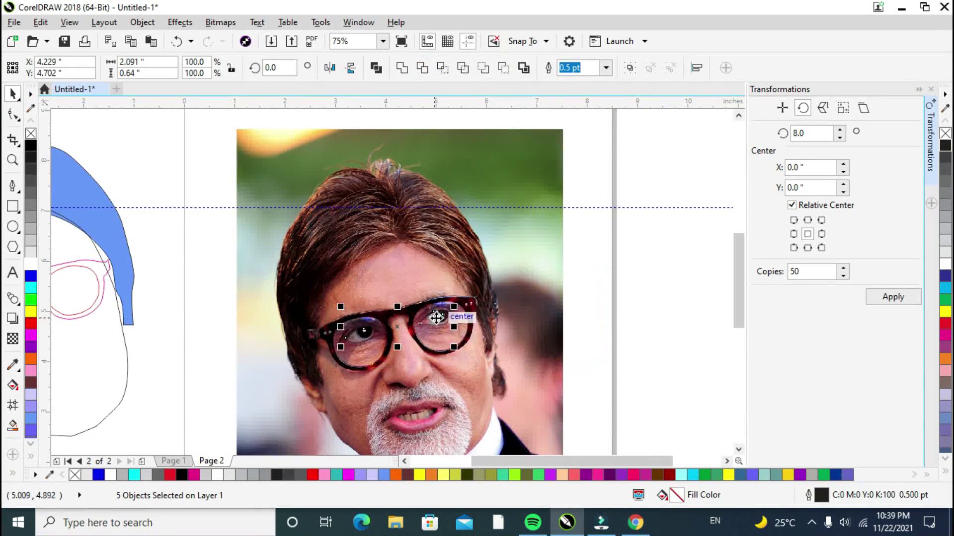
mouse_move(437, 318)
mouse_down()
mouse_move(128, 318)
mouse_move(403, 318)
mouse_up()
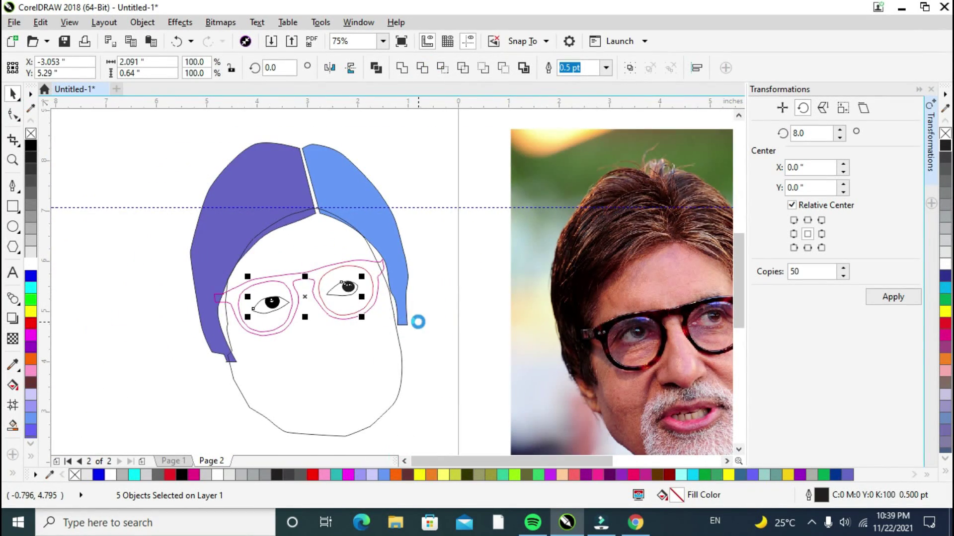
click(444, 313)
- Trace a curved brow shape above the first eye, along the upper inside edge of the lens, with the Pen tool
drag(574, 461, 644, 461)
scroll(421, 330, up, 2)
click(13, 186)
drag(416, 346, 395, 341)
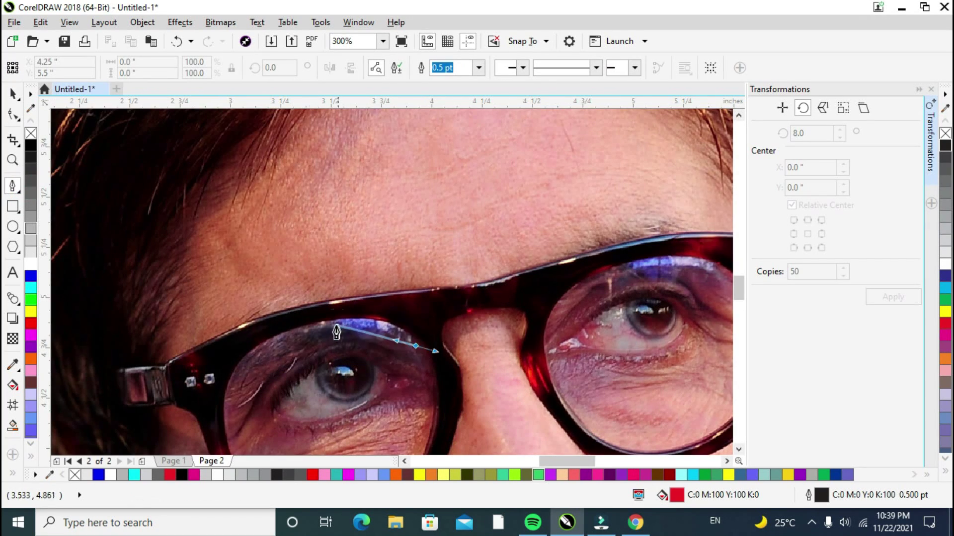
drag(337, 325, 235, 367)
drag(227, 383, 221, 395)
click(226, 415)
drag(272, 371, 278, 367)
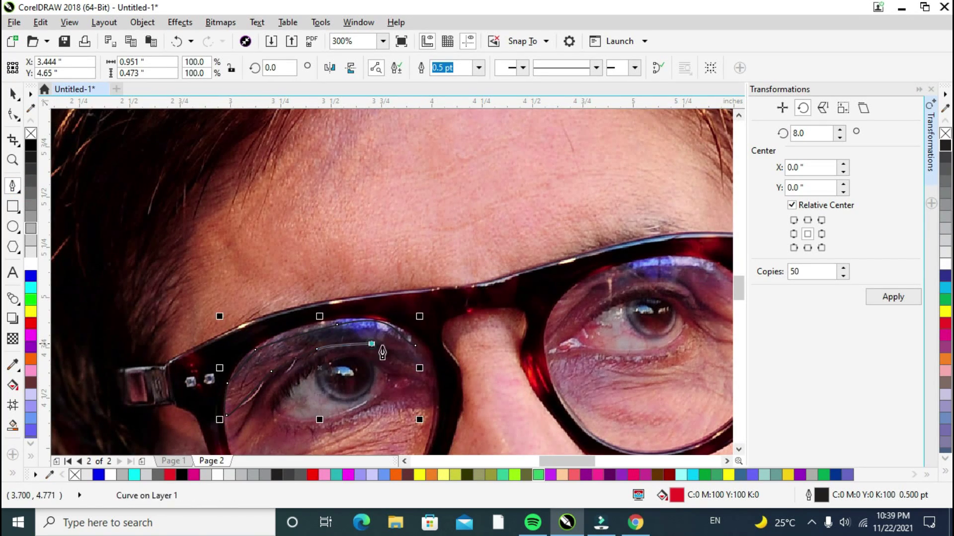
- Move the node at the inner end of the first brow shape slightly to refine its curve
click(13, 114)
scroll(299, 325, up, 1)
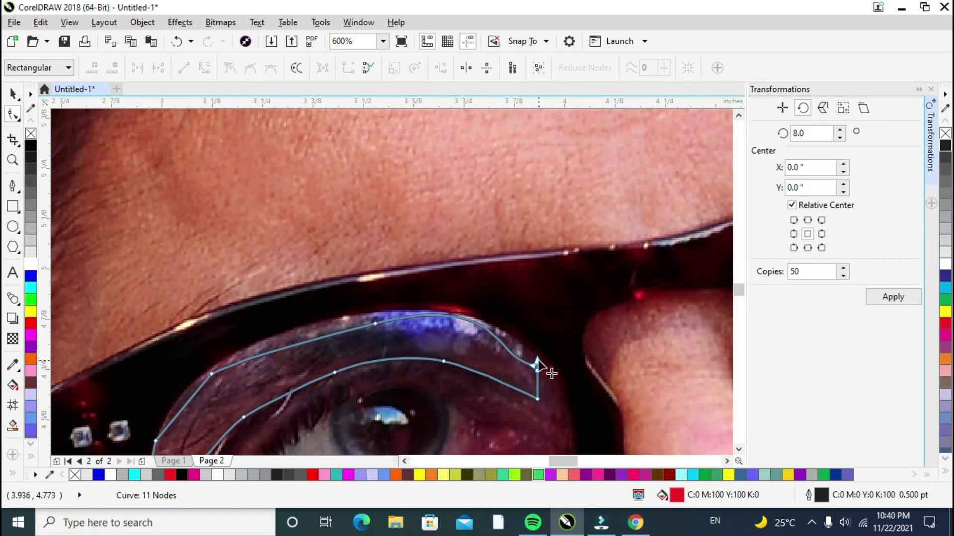
drag(534, 357, 533, 366)
- Give the first brow shape a black fill and outline and move it above the first eye on the drawn face
click(13, 94)
click(31, 145)
right_click(31, 145)
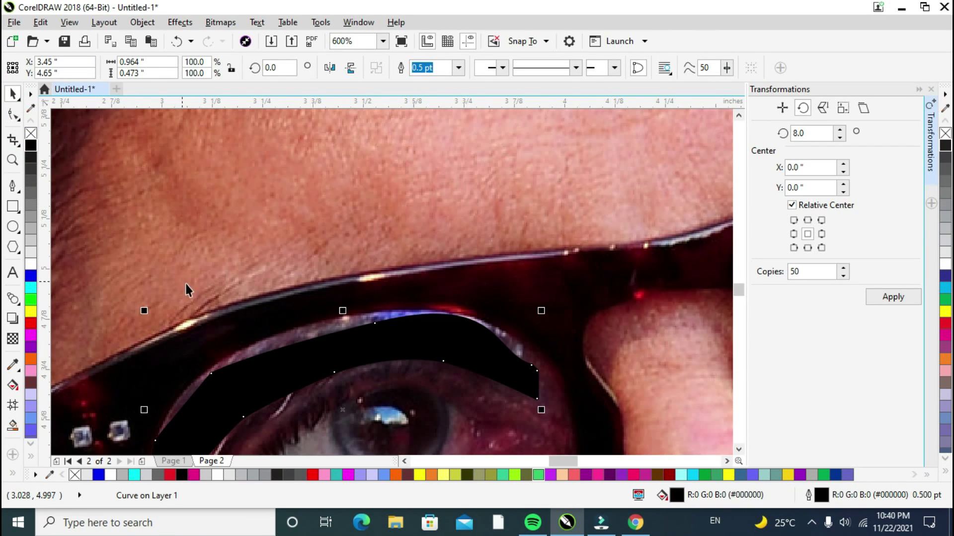
scroll(186, 284, down, 5)
scroll(347, 307, up, 2)
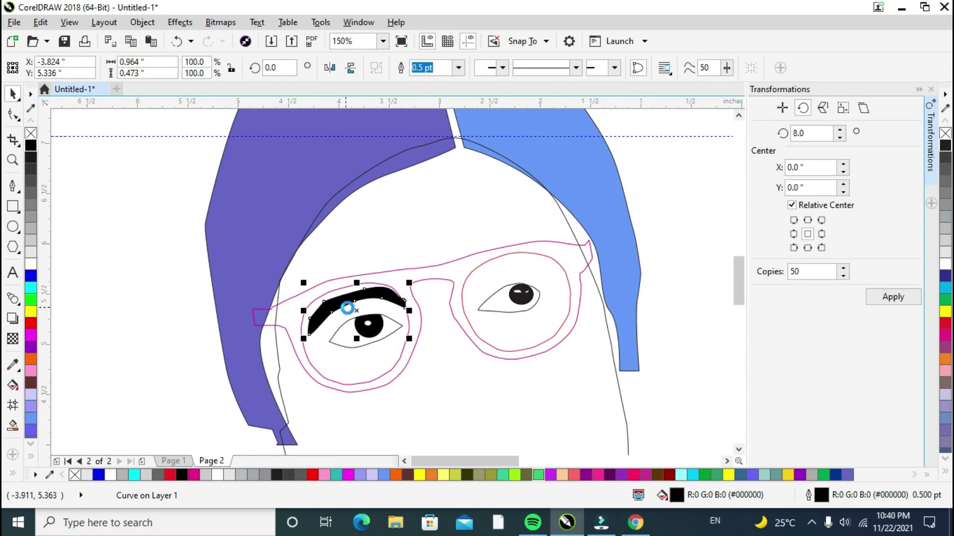
- Use Smart Fill to create teal (#27B3BA) shapes for the glasses frame and its temple piece over the purple hair
click(15, 424)
click(400, 365)
scroll(264, 315, up, 1)
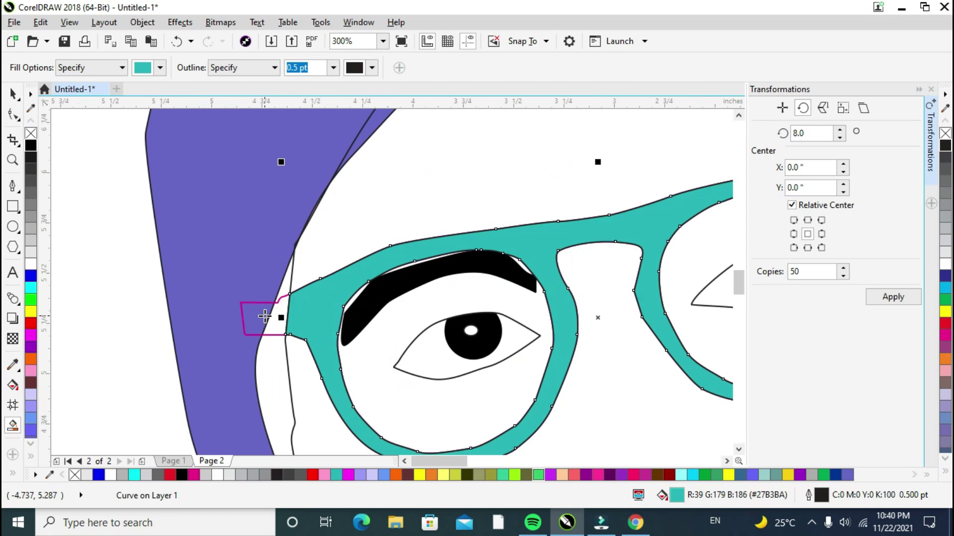
click(261, 317)
click(273, 322)
- Weld the teal temple piece to the glasses frame as one shape
click(13, 95)
shift+click(247, 316)
click(407, 68)
click(413, 253)
scroll(415, 301, down, 2)
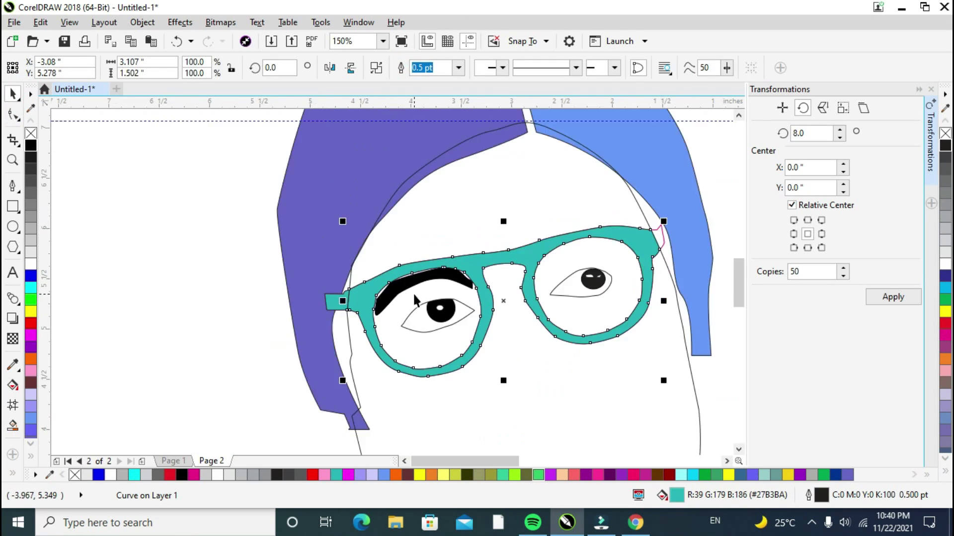
- Trace a closed brow shape about 0.81 by 0.33 in above the second eye on the photo with the Pen tool
click(594, 315)
click(725, 462)
scroll(538, 313, up, 2)
click(12, 186)
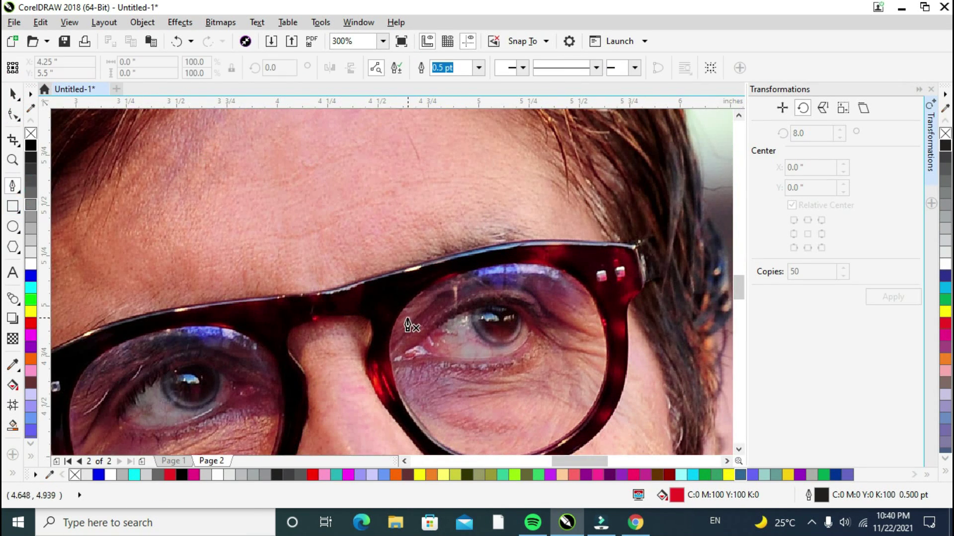
click(397, 356)
mouse_move(547, 298)
mouse_down()
mouse_move(553, 315)
mouse_move(516, 304)
mouse_up()
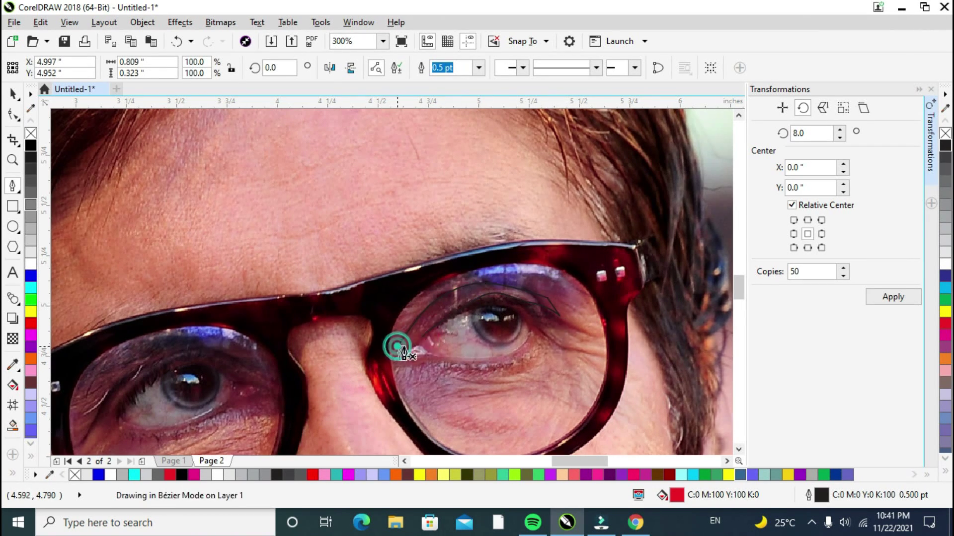
click(396, 349)
- Give the second brow shape a light grey (R:204 G:204 B:204) fill and outline
click(13, 93)
click(31, 242)
scroll(263, 283, down, 2)
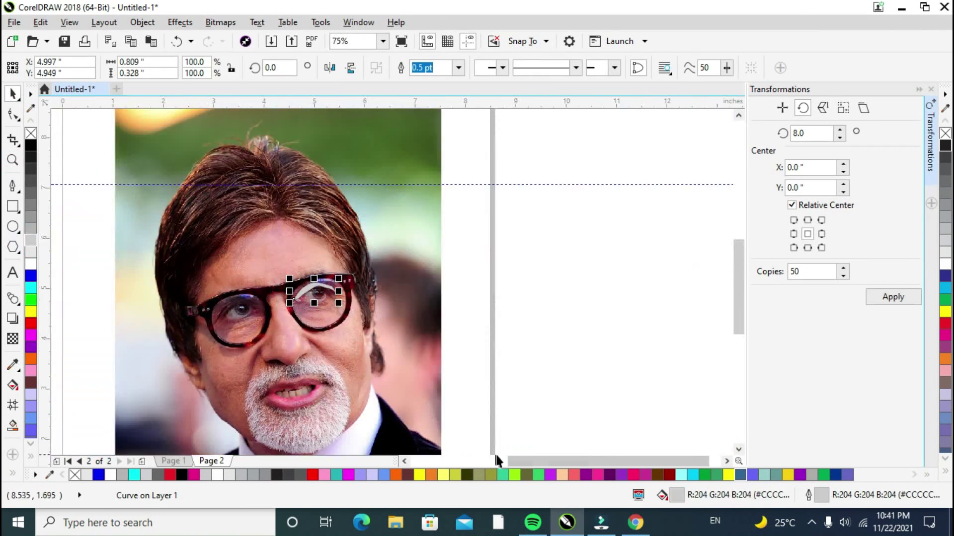
- Move the light grey brow shape from the photo onto the second eye of the drawing
click(405, 462)
click(405, 462)
mouse_move(582, 290)
mouse_down()
mouse_move(207, 248)
mouse_move(214, 260)
mouse_up()
scroll(206, 251, up, 2)
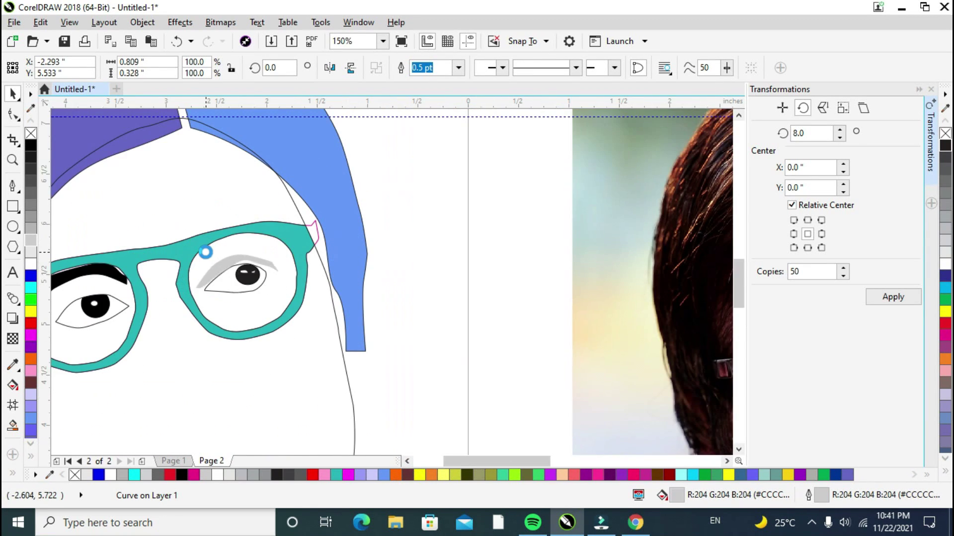
- Copy the first eye's black brow above the second eye, mirror it, and rotate it about 27 degrees to fit inside the glasses rim
drag(60, 286, 227, 248)
click(350, 68)
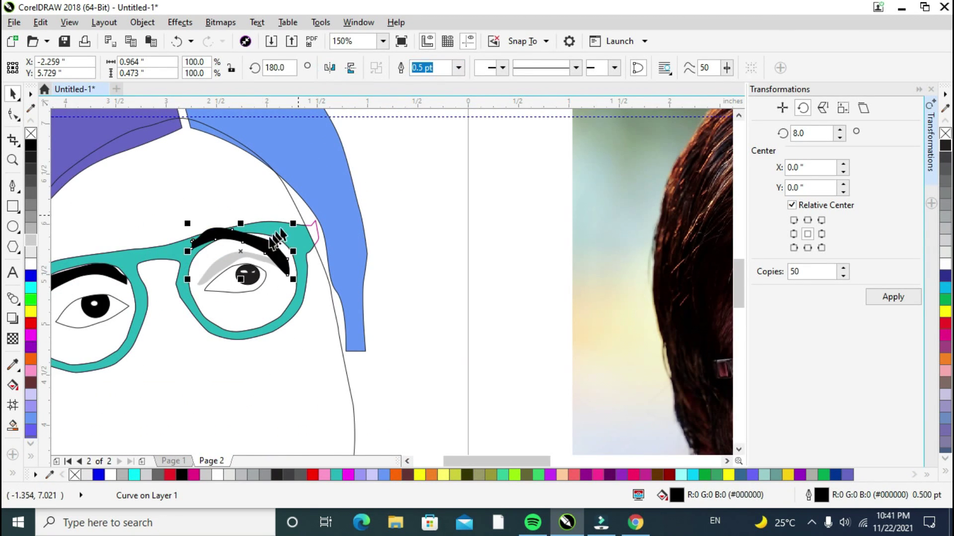
drag(301, 212, 242, 242)
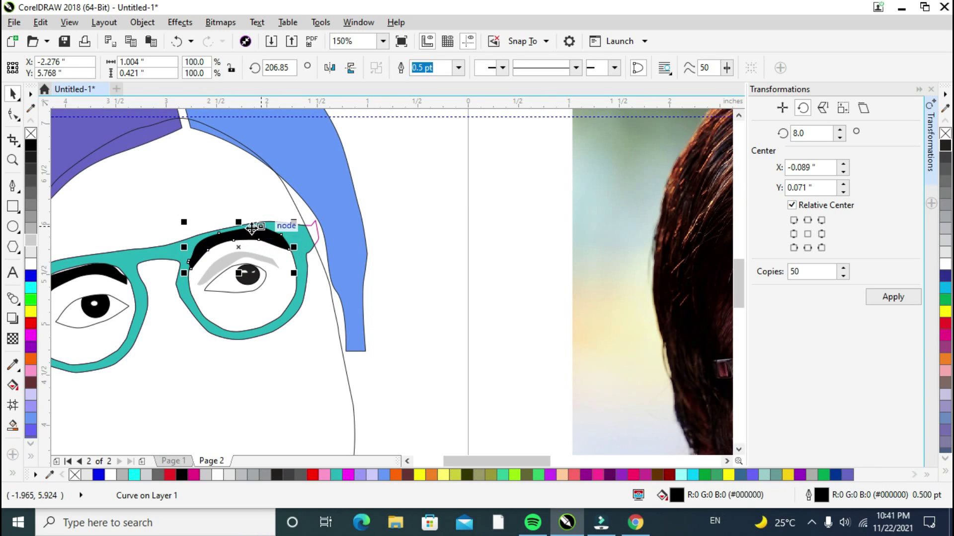
click(296, 242)
click(393, 228)
- Trace an open nose outline about 1.01 by 0.93 in on the photo with the Pen tool
scroll(393, 228, down, 2)
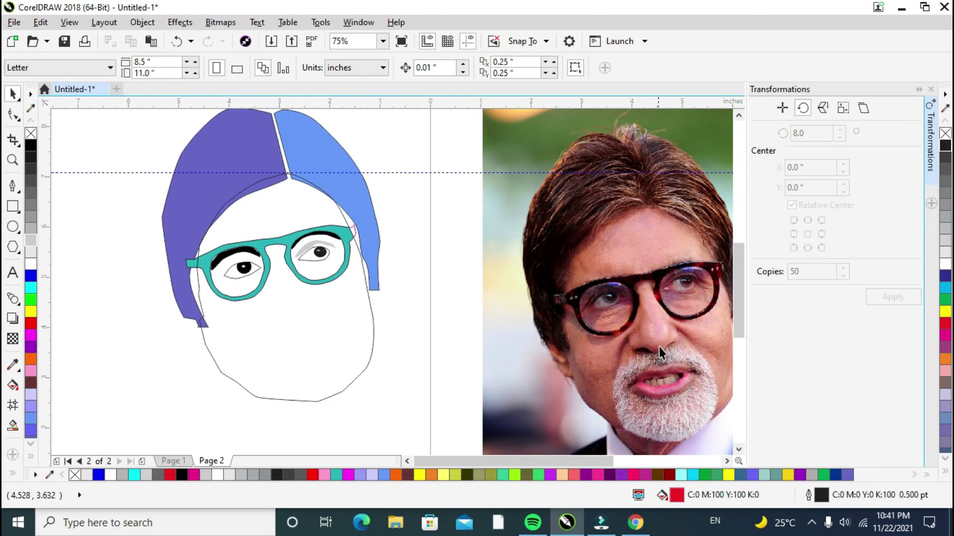
scroll(659, 347, up, 2)
key(F5)
click(593, 331)
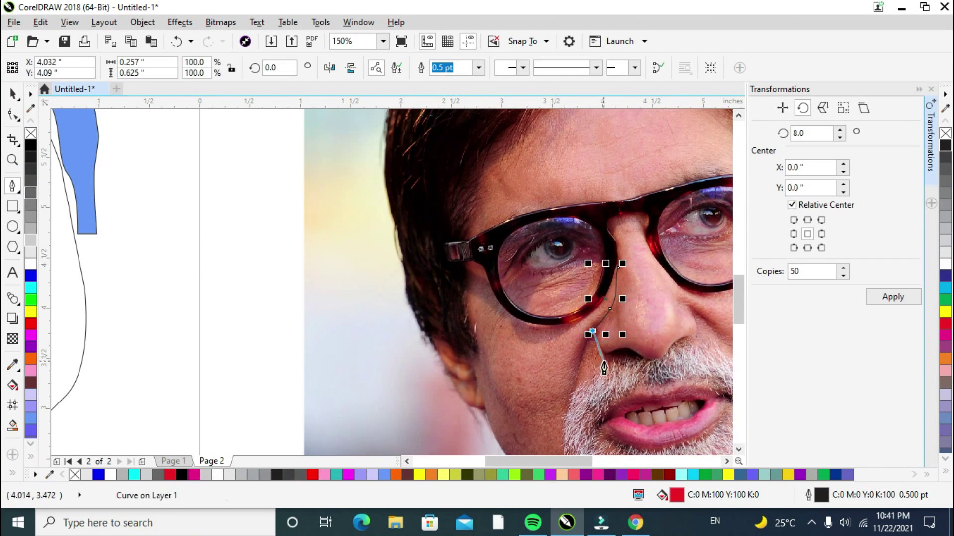
scroll(604, 354, up, 2)
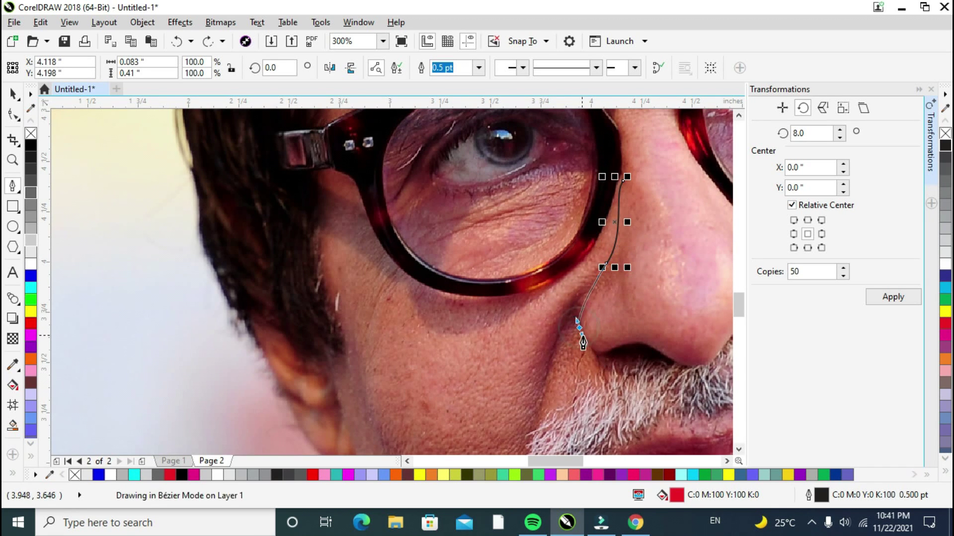
drag(625, 342, 658, 328)
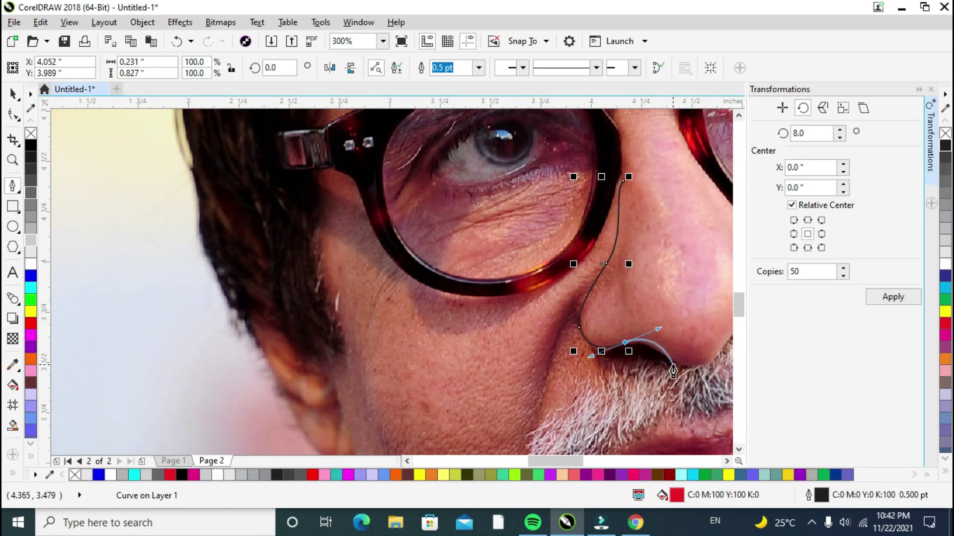
click(702, 368)
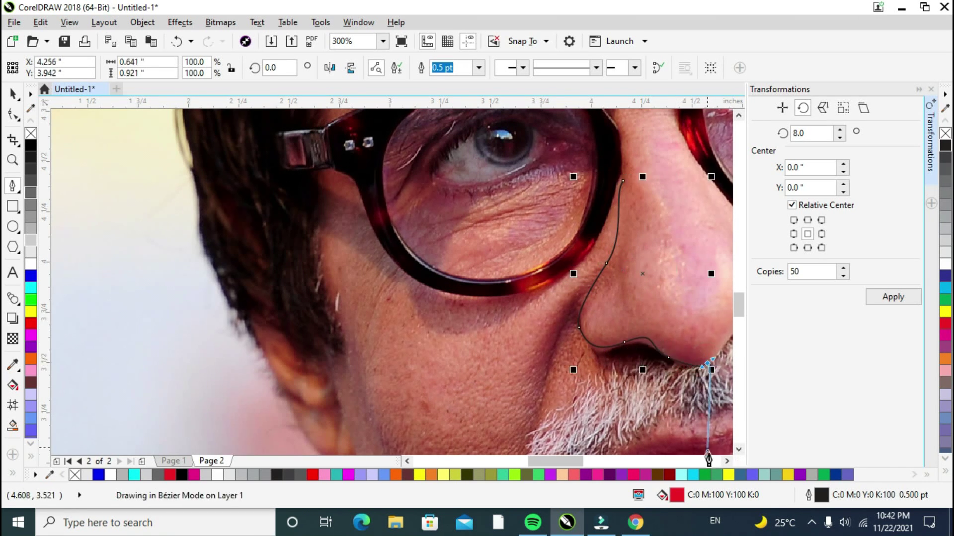
scroll(537, 342, right, 3)
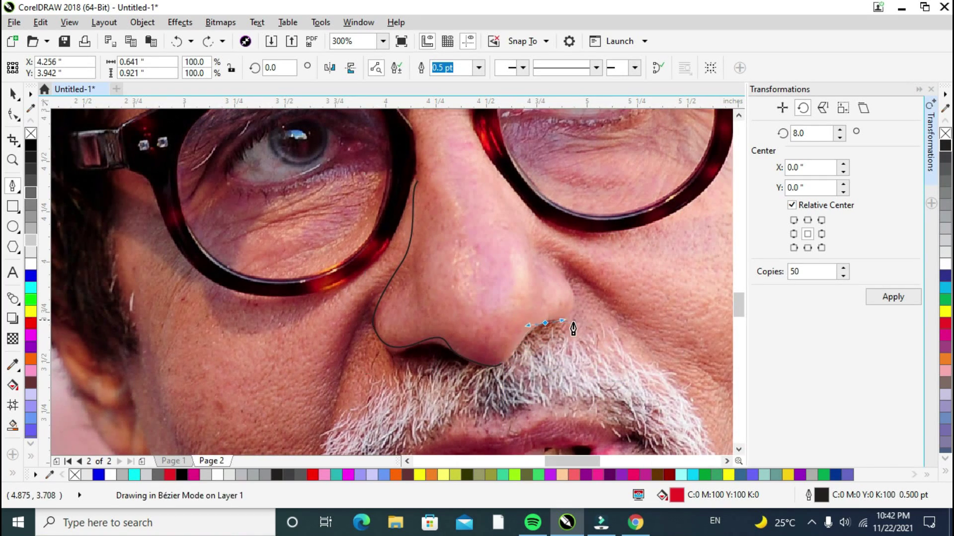
- Reshape the nose outline's lower curve around the nostril with the Shape tool
key(F10)
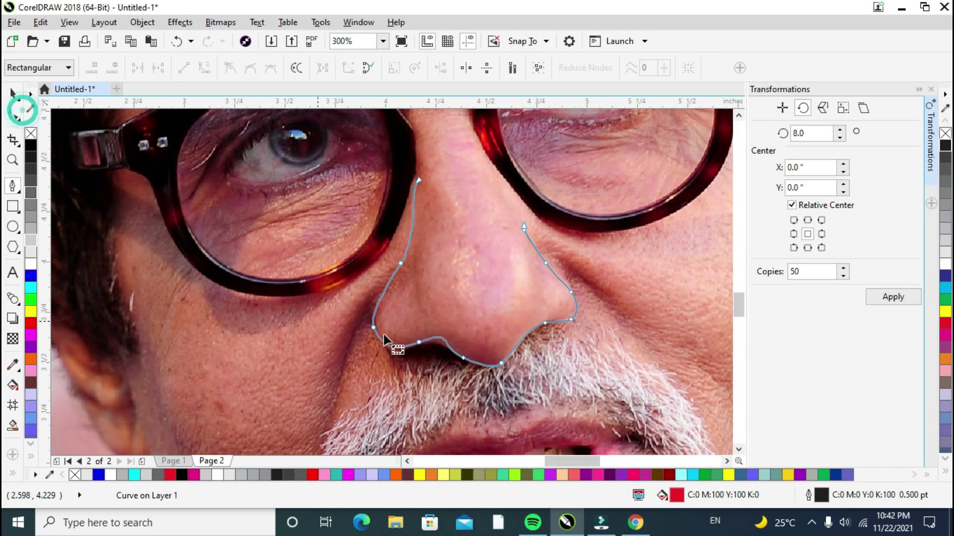
drag(450, 348, 424, 353)
drag(439, 349, 438, 342)
scroll(445, 342, down, 1)
- Move the nose outline from the photo onto the drawn face, below the bridge of the glasses
click(11, 95)
scroll(259, 247, down, 1)
drag(571, 461, 511, 461)
drag(542, 322, 202, 246)
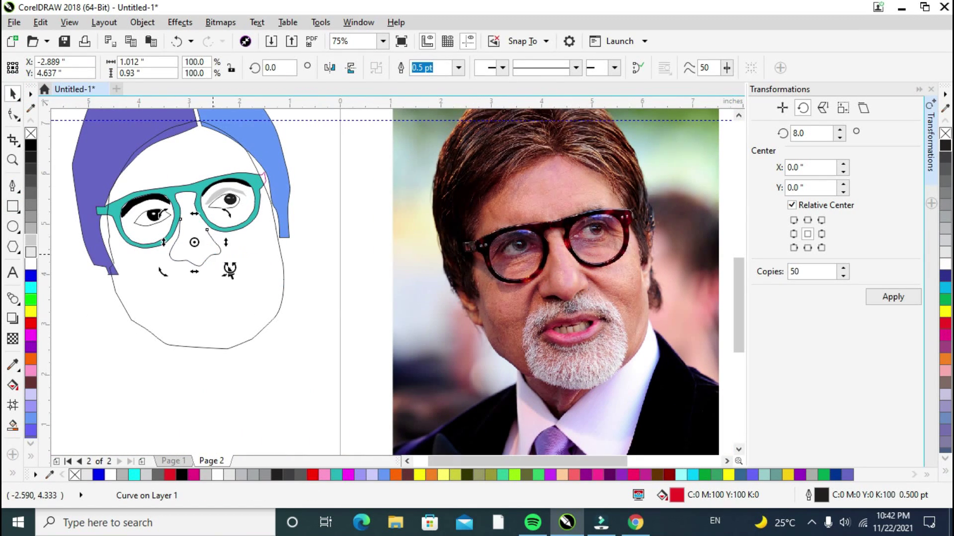
click(308, 278)
- Trace a closed nostril shape about 0.34 by 0.15 in under the nose on the photo with the Pen tool
click(554, 318)
scroll(592, 309, up, 1)
click(13, 190)
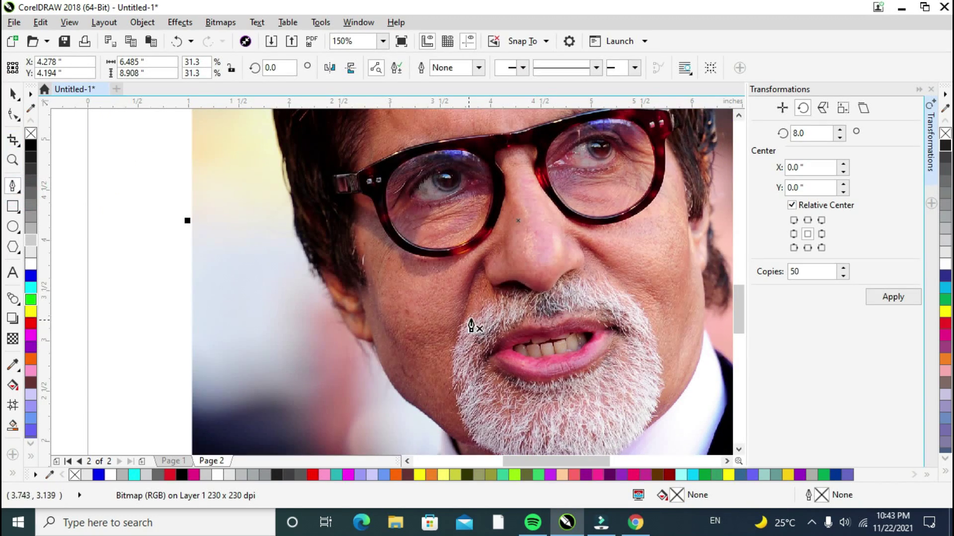
click(497, 288)
mouse_move(514, 281)
mouse_down()
mouse_move(522, 282)
mouse_move(503, 290)
mouse_up()
click(532, 290)
scroll(520, 294, up, 1)
click(474, 282)
scroll(493, 276, up, 2)
click(419, 298)
- Fill the nostril shape with black
scroll(472, 298, down, 1)
click(13, 93)
click(31, 145)
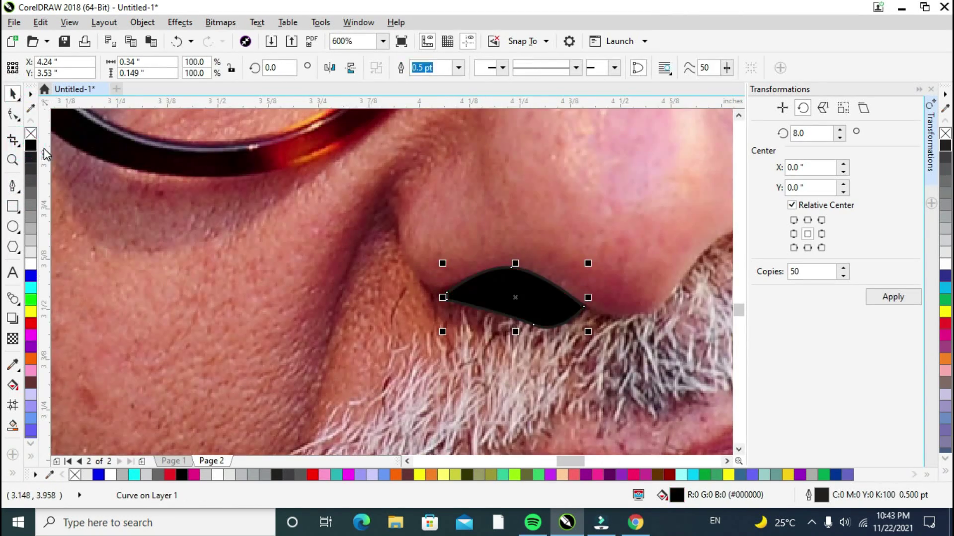
- Move the black nostril shape from the photo to the underside of the nose in the drawing
scroll(96, 189, down, 3)
drag(592, 461, 532, 461)
drag(528, 206, 159, 175)
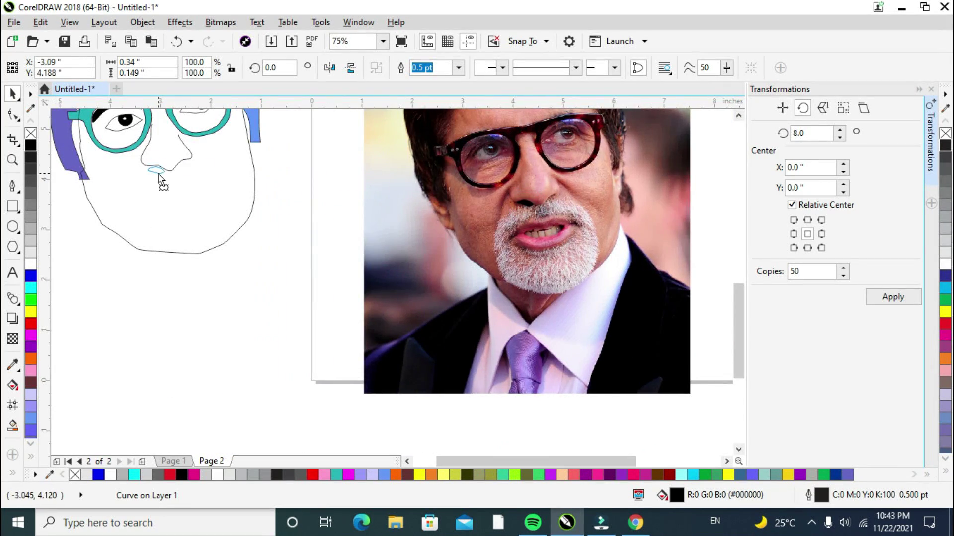
scroll(158, 176, up, 1)
scroll(150, 169, up, 1)
click(158, 167)
click(329, 203)
- Trace a closed beard and moustache outline about 2.02 by 1.79 in on the photo with the Pen tool and remove its fill
scroll(330, 203, down, 1)
scroll(354, 241, down, 1)
click(489, 325)
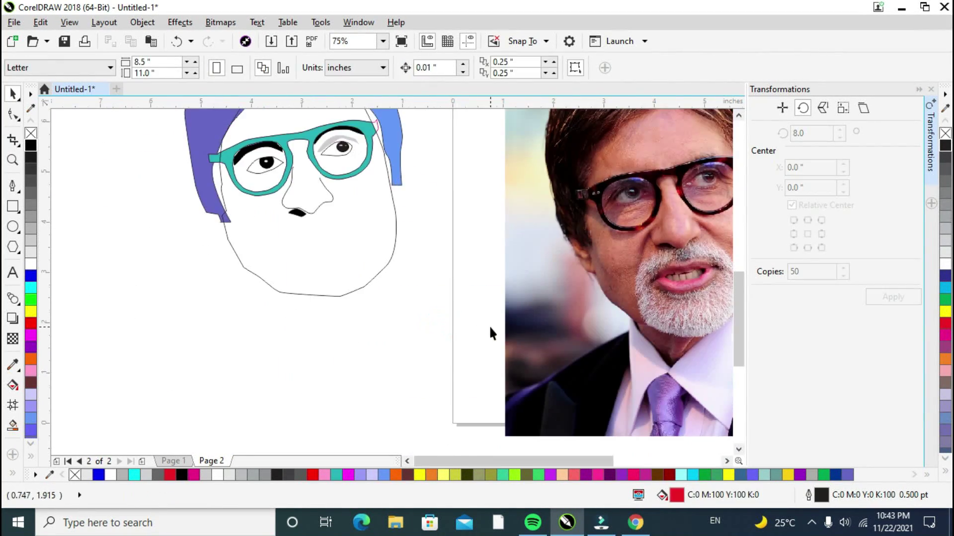
scroll(491, 326, down, 2)
scroll(540, 311, up, 2)
click(541, 311)
click(12, 187)
click(549, 293)
drag(574, 297, 591, 331)
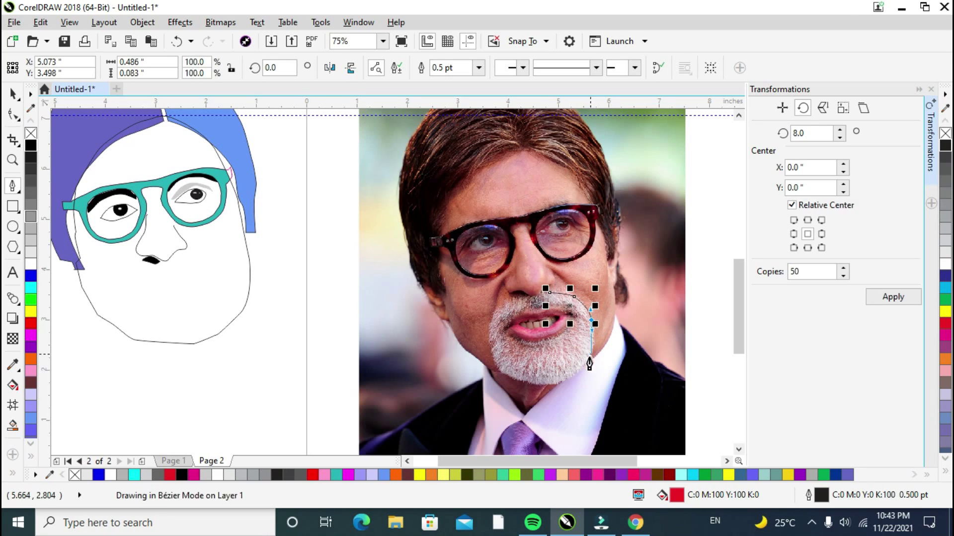
drag(562, 381, 490, 327)
scroll(490, 328, up, 2)
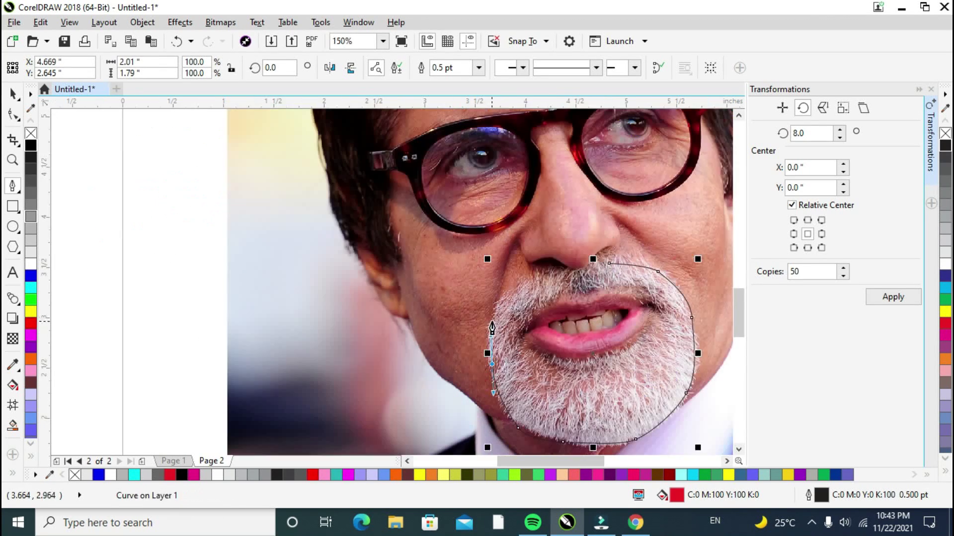
click(607, 267)
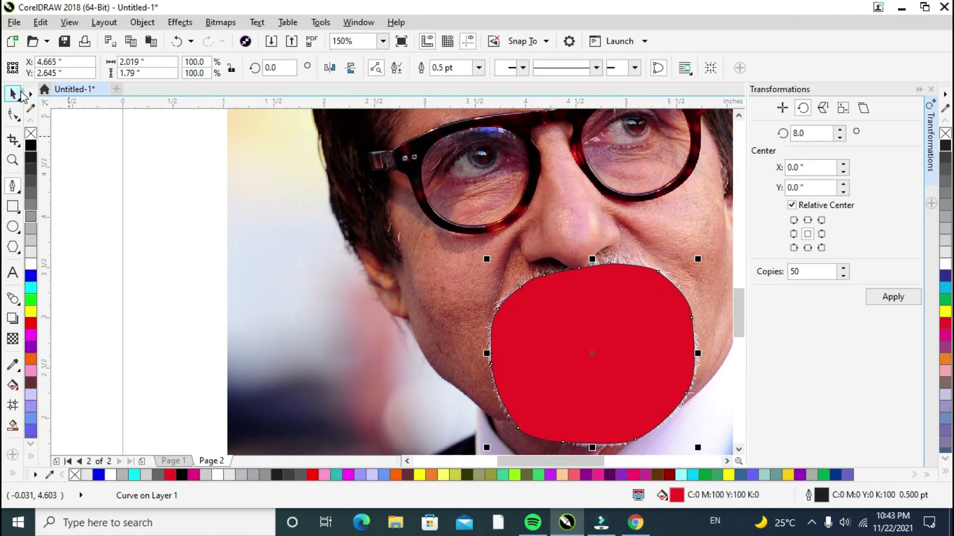
click(30, 133)
scroll(33, 133, down, 1)
- Trace the outer edge of the lips as a closed shape about 1.27 by 0.6 in and remove its fill
click(13, 186)
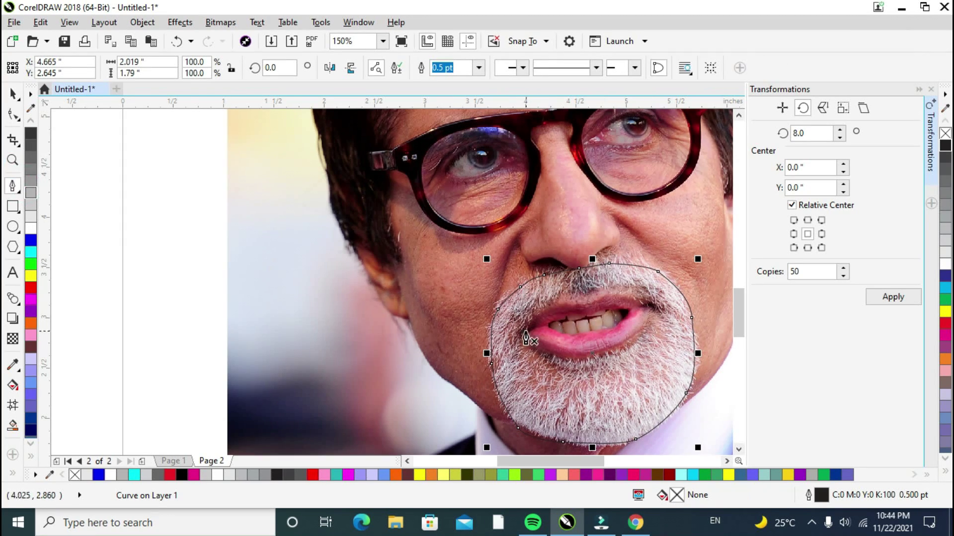
click(525, 331)
drag(542, 314, 604, 296)
drag(618, 296, 634, 298)
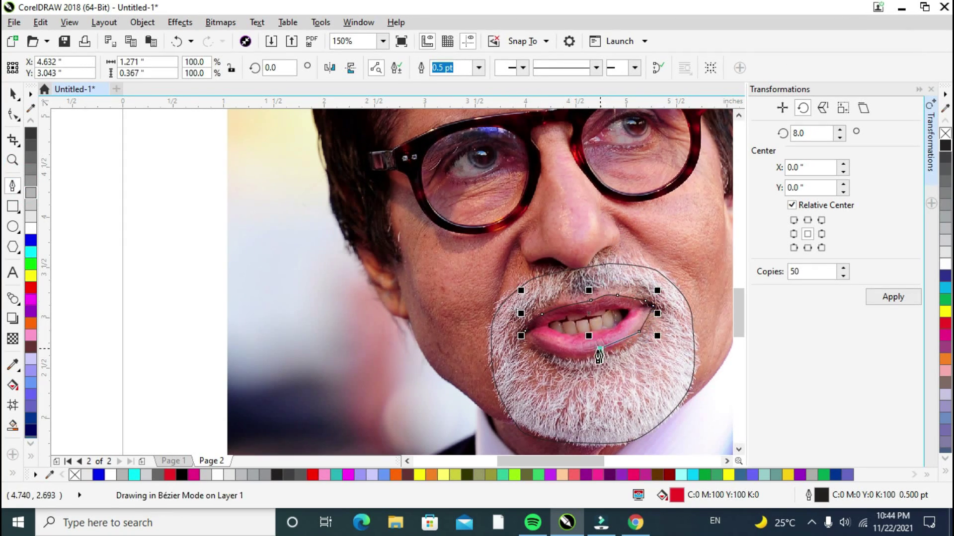
click(535, 343)
click(525, 330)
click(30, 122)
click(31, 133)
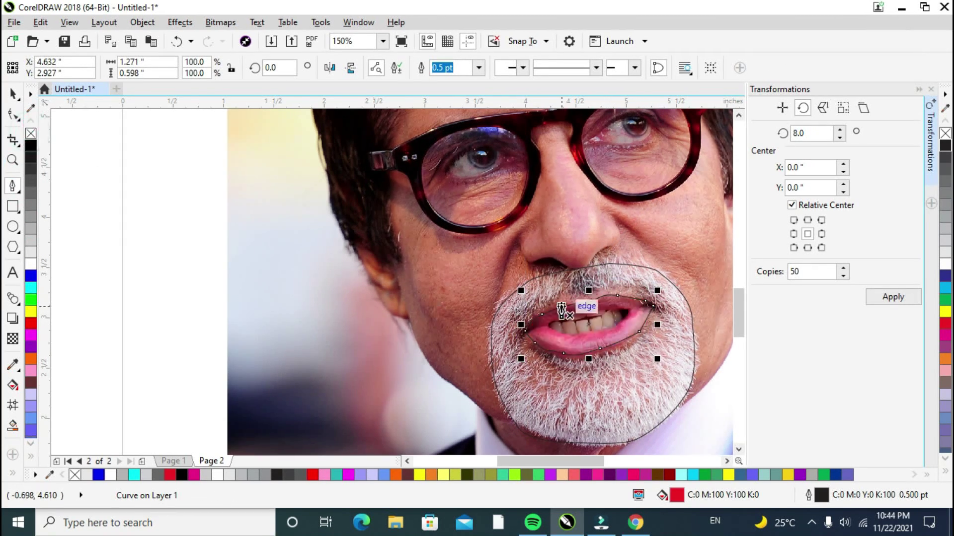
- Trace the mouth opening between the lips as a closed shape about 0.8 by 0.26 in and remove its fill
scroll(561, 305, up, 1)
drag(534, 343, 549, 341)
click(573, 325)
click(627, 315)
click(667, 313)
click(695, 314)
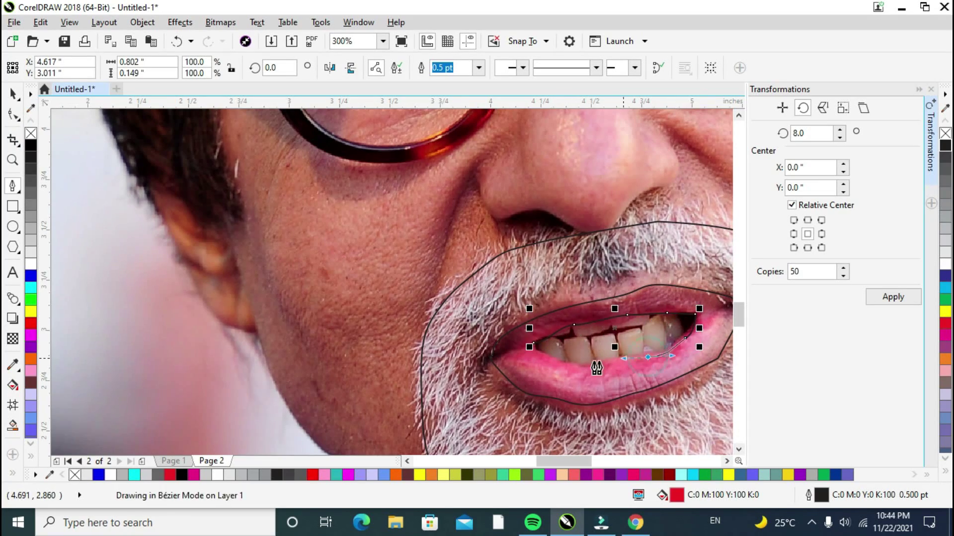
click(535, 354)
scroll(536, 354, up, 1)
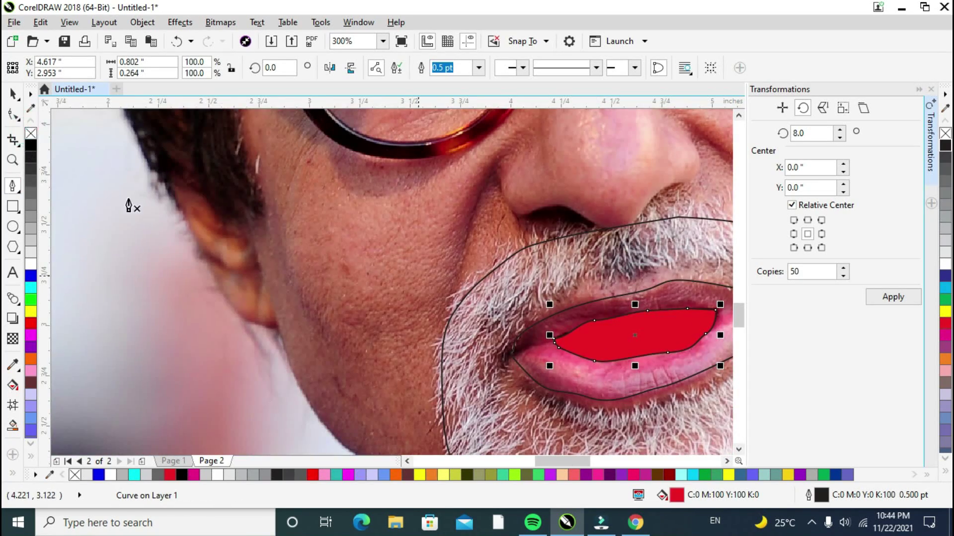
click(31, 133)
- Start one continuous teeth outline inside the mouth opening, tracing the edges of the first three teeth with the Pen tool
scroll(649, 324, up, 1)
click(467, 361)
click(482, 347)
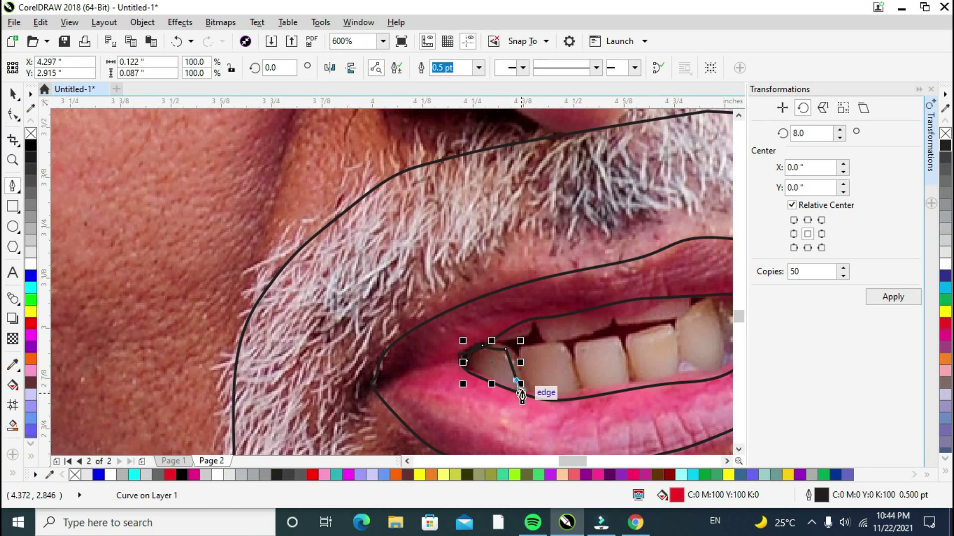
click(516, 358)
click(578, 396)
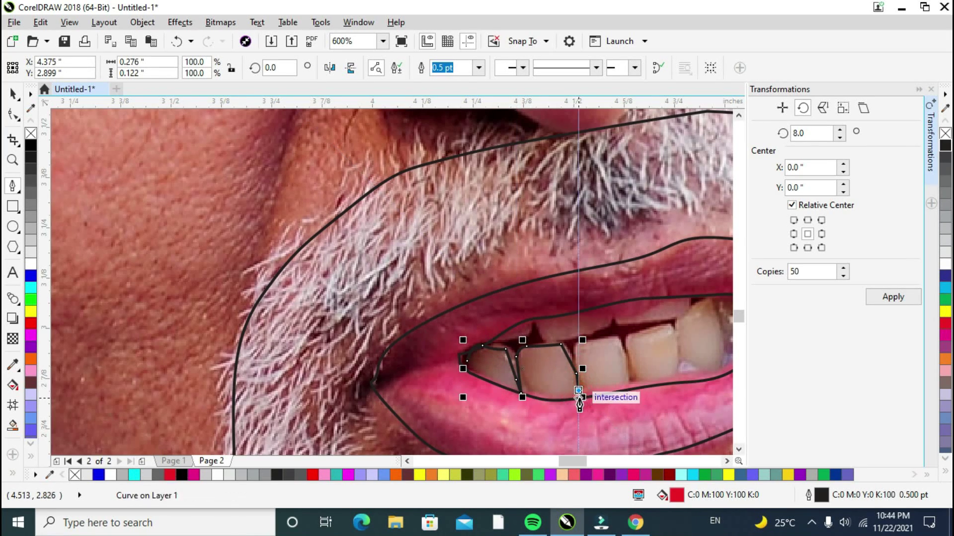
click(576, 345)
click(618, 339)
click(627, 388)
click(626, 339)
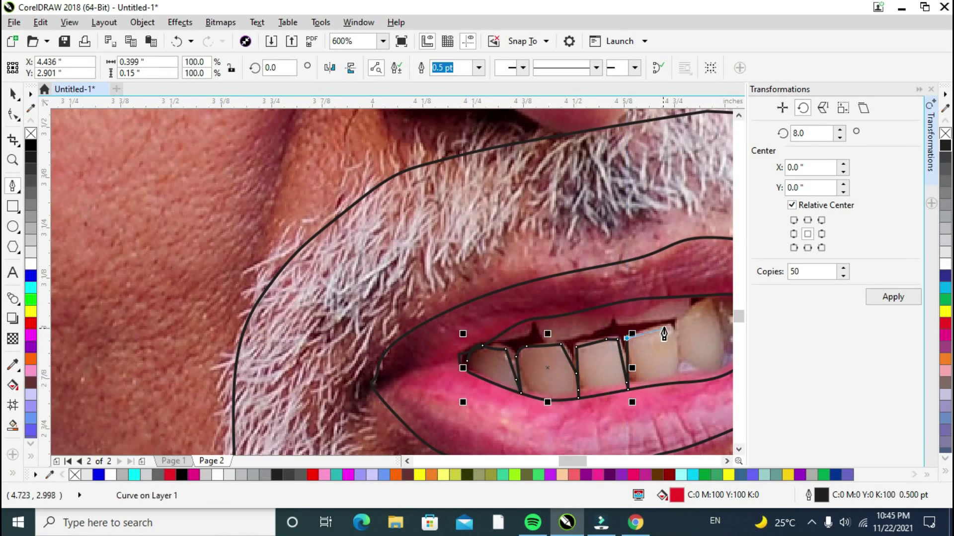
- Trace the remaining three teeth and close the outline below the mouth opening, making the teeth shape about 0.72 by 0.31 in
click(676, 324)
scroll(708, 305, down, 1)
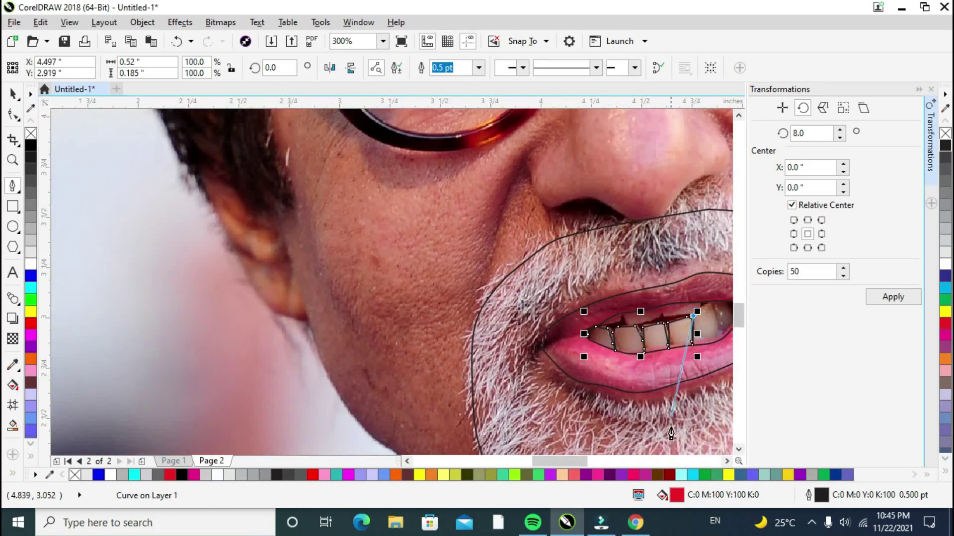
scroll(593, 321, up, 1)
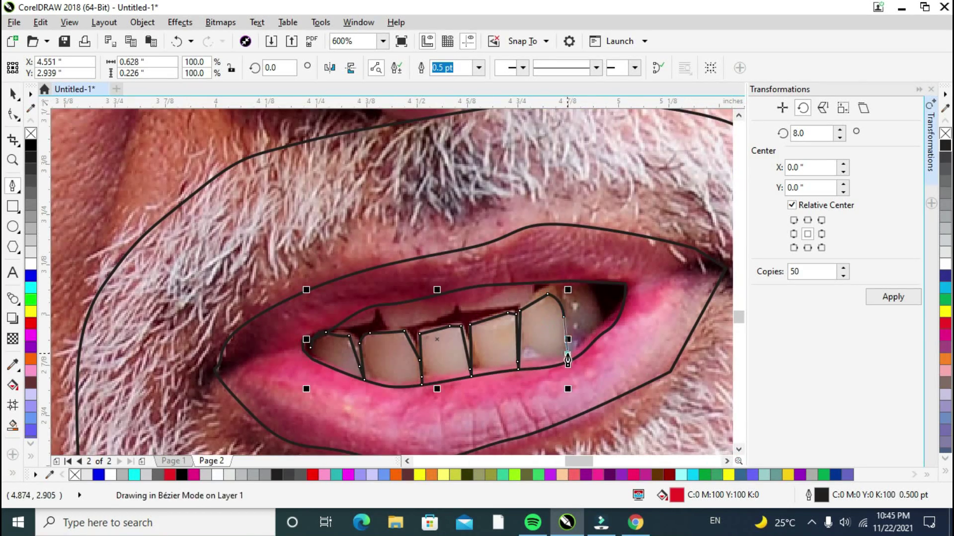
double_click(566, 361)
click(601, 312)
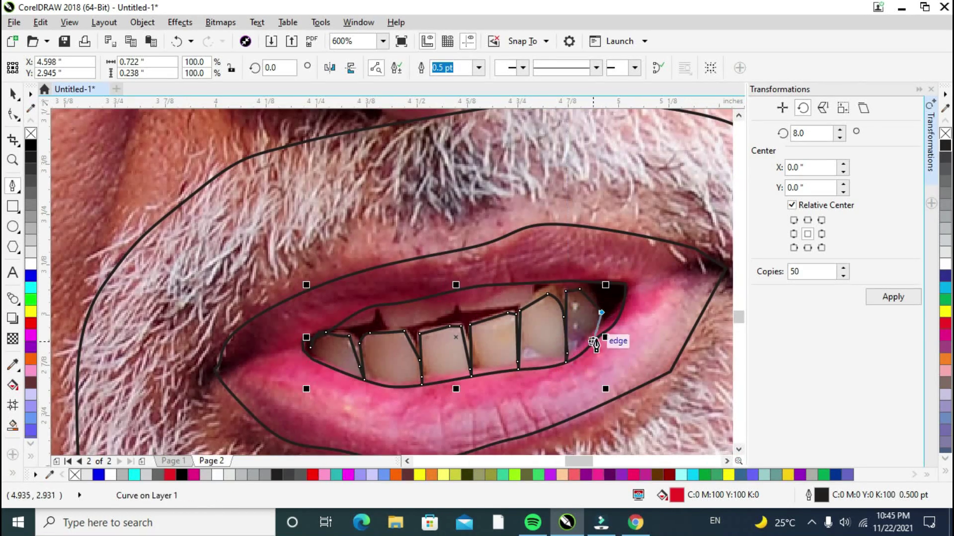
click(308, 390)
scroll(309, 348, up, 1)
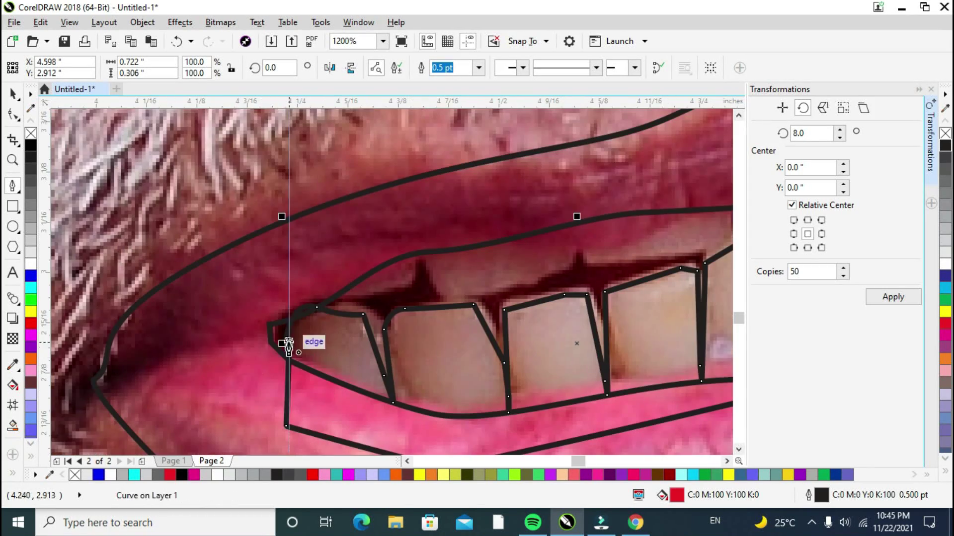
click(286, 339)
- Give the teeth shape a light grey fill and outline
scroll(356, 339, down, 1)
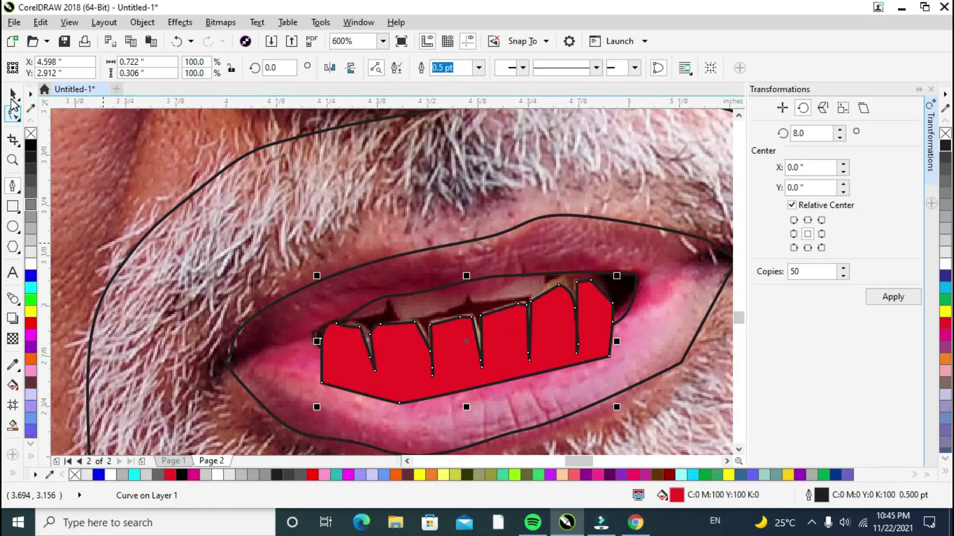
click(12, 97)
click(31, 254)
right_click(31, 254)
- Try to PowerClip the teeth shape inside the lip outline, and undo it
right_click(621, 337)
click(632, 111)
click(590, 347)
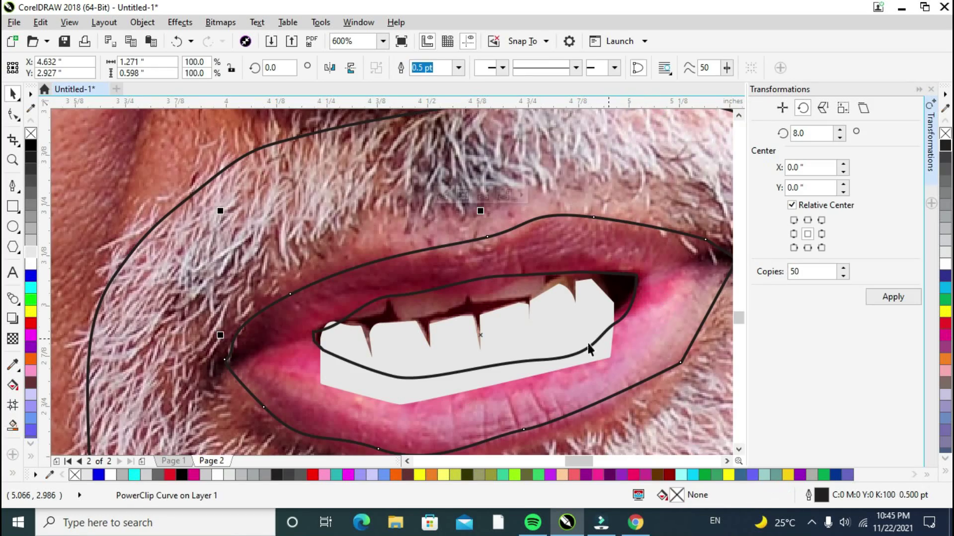
key(ctrl+z)
- Give the teeth shape a black outline and no fill
right_click(30, 143)
click(31, 133)
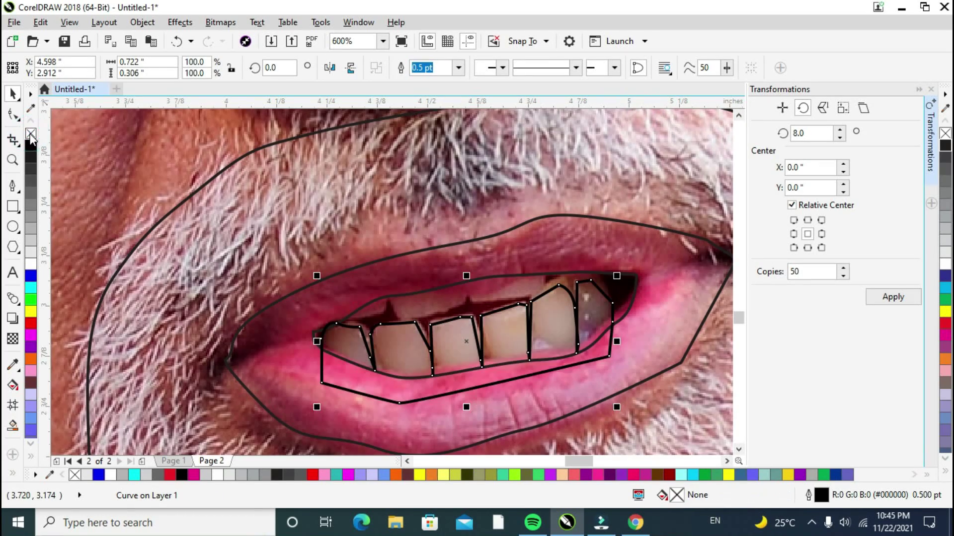
- Trace the upper teeth as a closed notched shape above the lower row, about 0.64 by 0.17 in
click(13, 186)
click(359, 317)
click(387, 302)
click(411, 317)
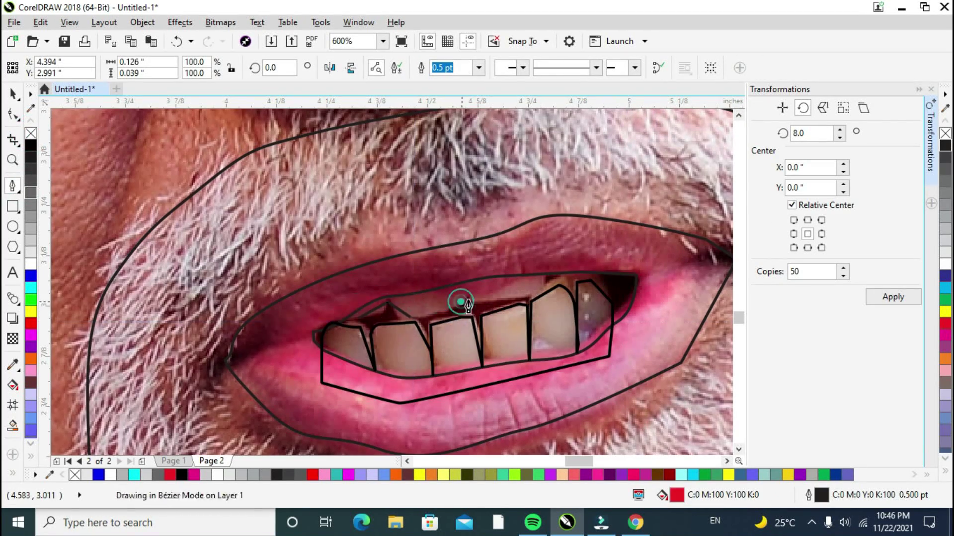
click(461, 301)
click(484, 302)
click(527, 298)
click(546, 275)
click(577, 282)
click(601, 248)
click(387, 274)
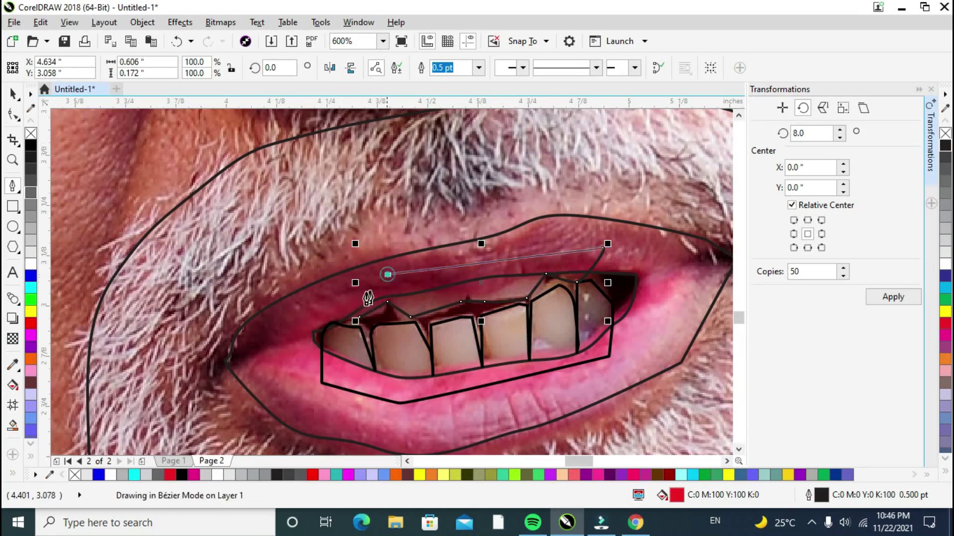
click(346, 305)
click(359, 317)
- Remove the upper teeth shape's fill, and undo a trial white fill
click(12, 93)
click(30, 133)
scroll(133, 160, down, 1)
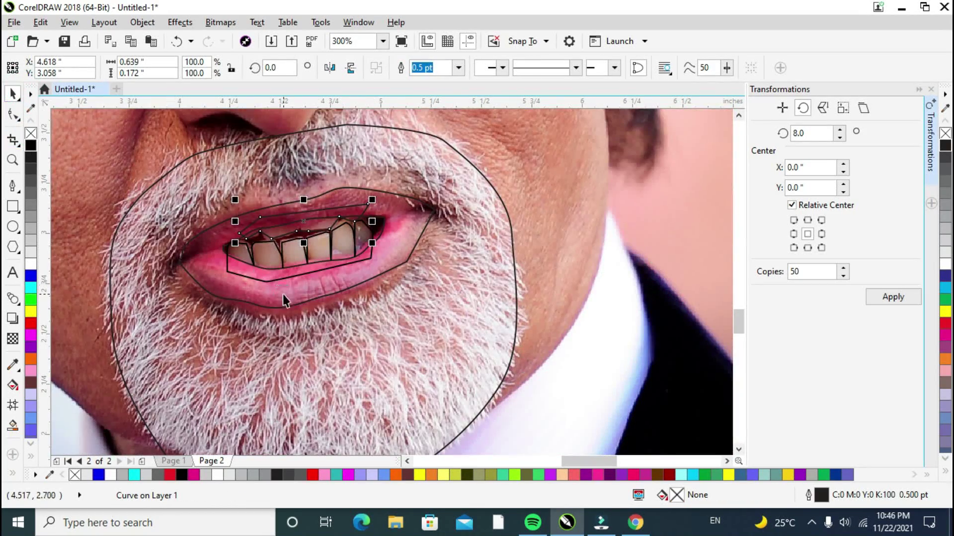
click(27, 265)
key(ctrl+z)
- Move the lower and upper teeth shapes out of the mouth, placing them beside the face
click(247, 279)
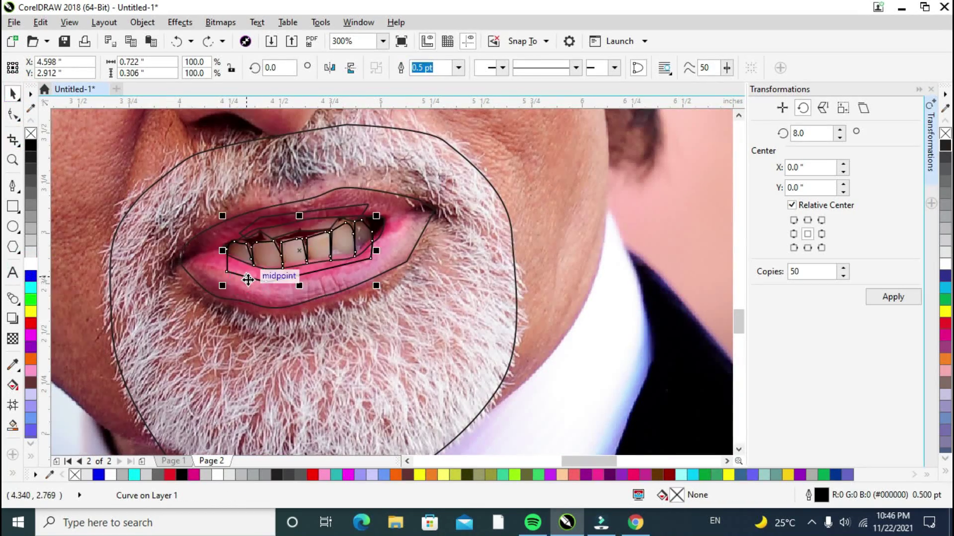
click(298, 306)
click(299, 275)
scroll(300, 273, down, 2)
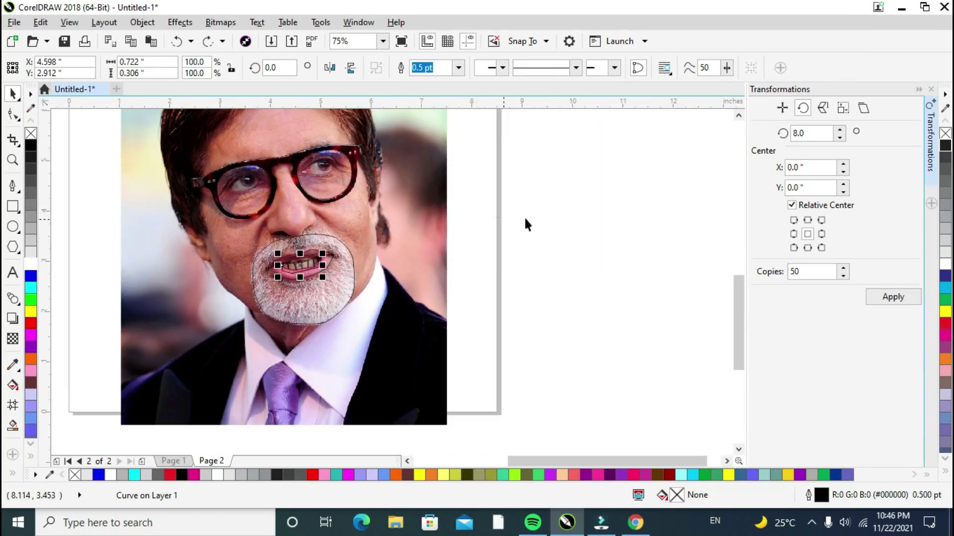
scroll(283, 271, up, 1)
drag(523, 216, 671, 195)
click(561, 226)
click(305, 261)
scroll(304, 261, up, 1)
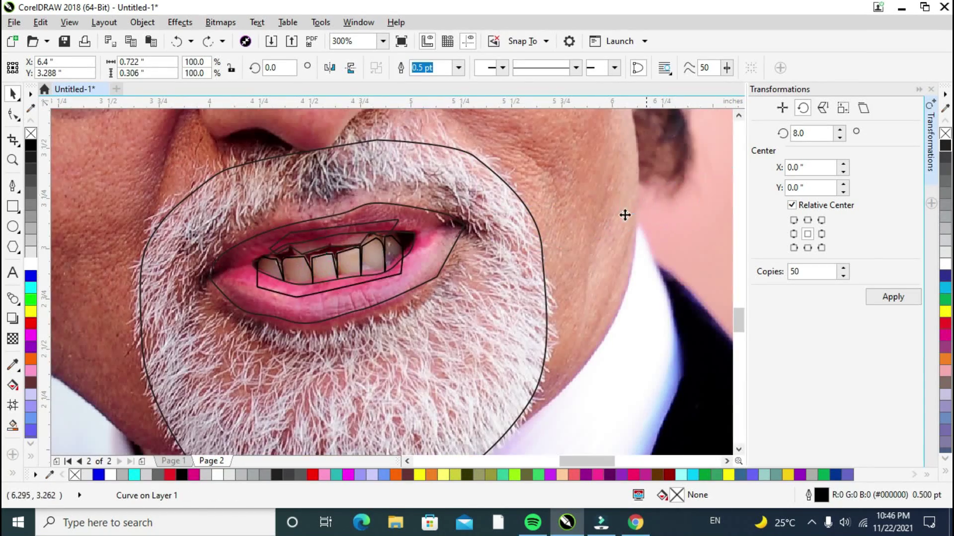
drag(353, 232, 683, 145)
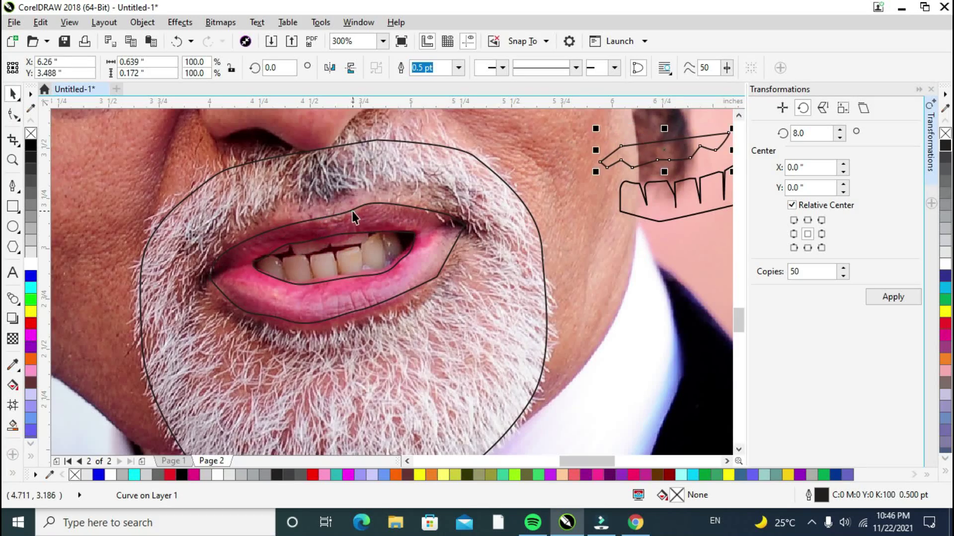
- Smooth the outer lip outline by curving its upper edge, adjusting the mouth corner and removing surplus nodes
double_click(356, 213)
drag(340, 214, 279, 207)
click(241, 243)
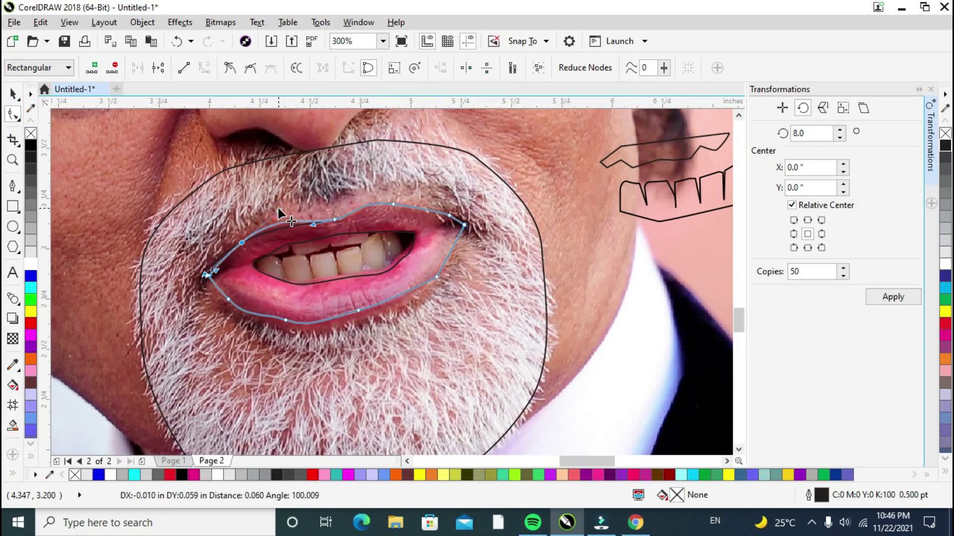
double_click(449, 216)
drag(464, 226, 462, 223)
double_click(436, 278)
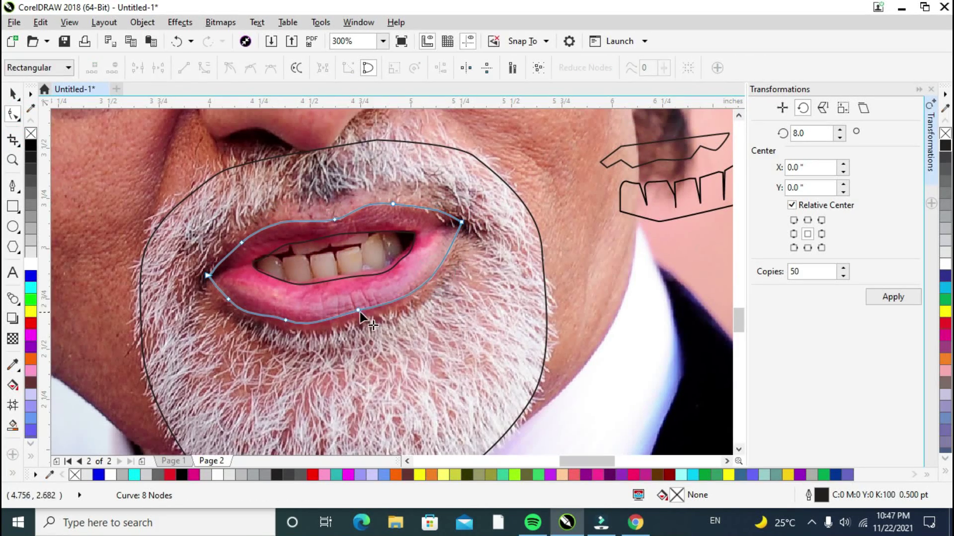
click(208, 275)
- Round the right end of the mouth opening outline and remove its surplus nodes
scroll(264, 275, down, 1)
scroll(315, 265, up, 2)
click(347, 292)
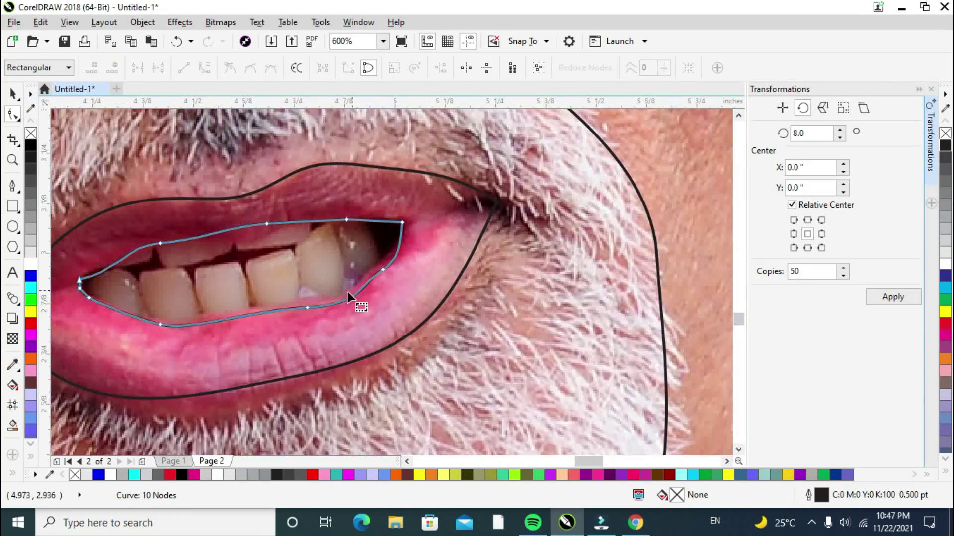
double_click(349, 293)
click(402, 223)
drag(307, 307, 311, 302)
drag(402, 223, 394, 221)
drag(397, 254, 442, 222)
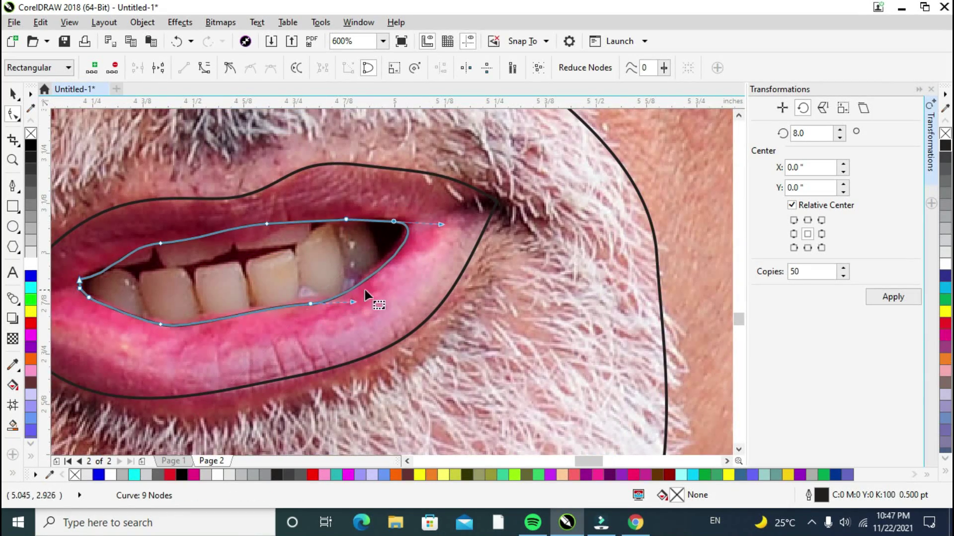
- Reshape the mouth opening's lower edge into one smooth curve below the teeth, making the opening about 0.82 by 0.27 in
double_click(159, 323)
drag(110, 276, 125, 256)
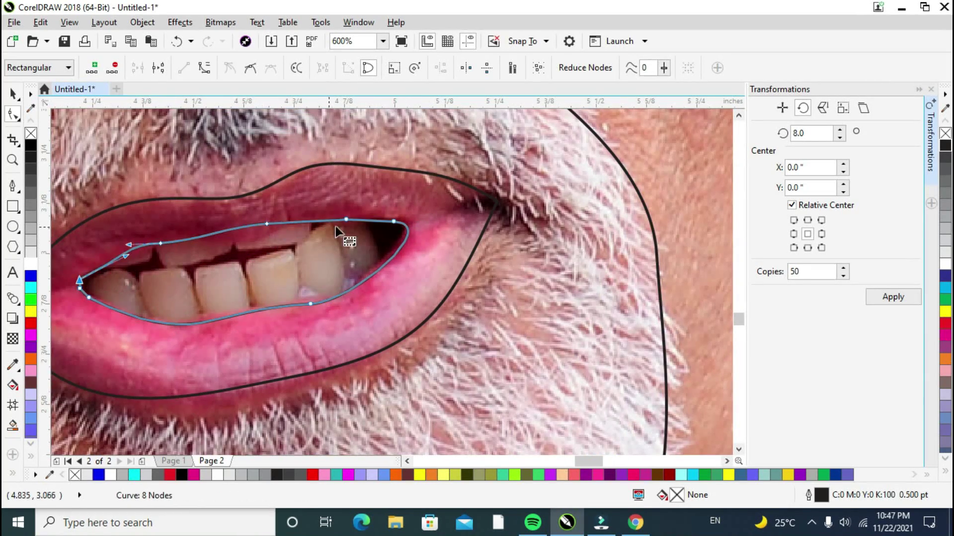
drag(200, 336, 186, 352)
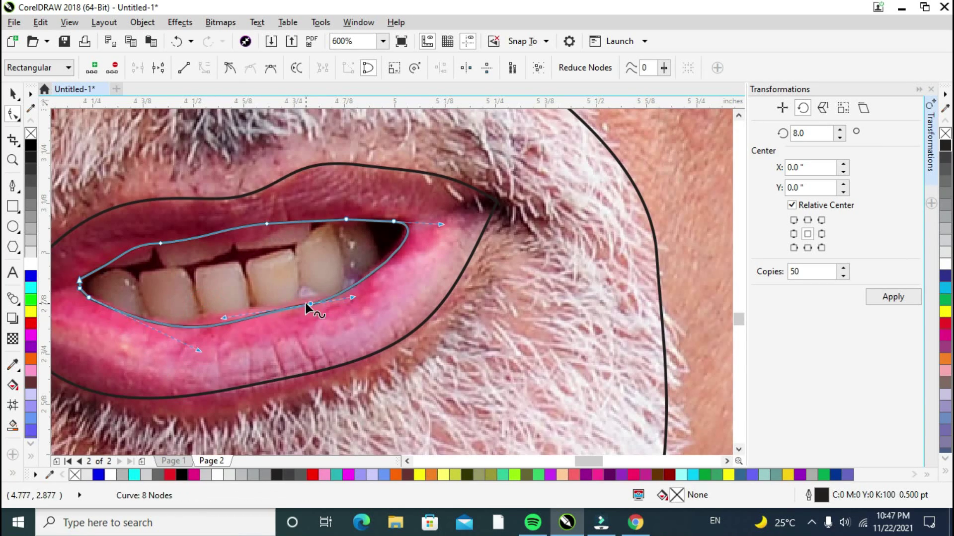
drag(310, 303, 317, 302)
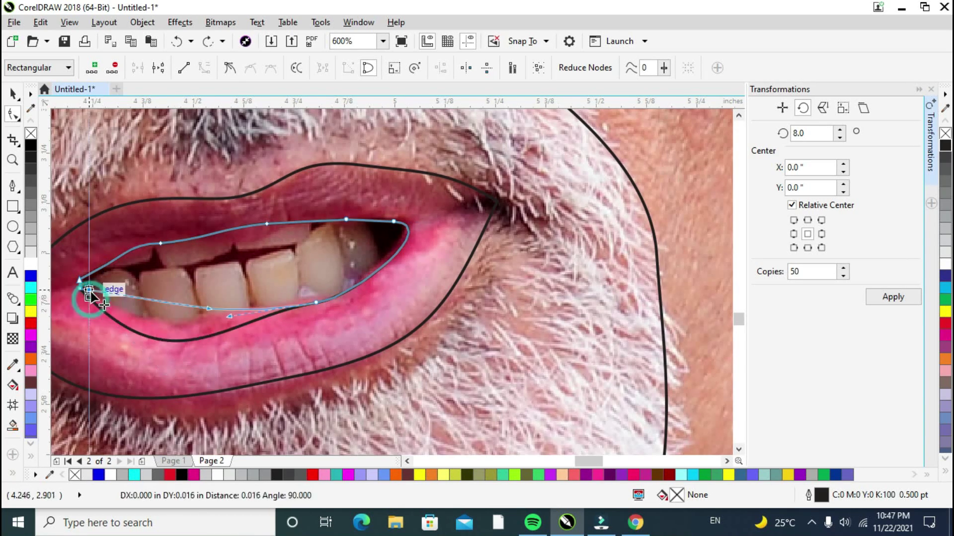
scroll(85, 289, up, 2)
scroll(249, 331, down, 2)
key(space)
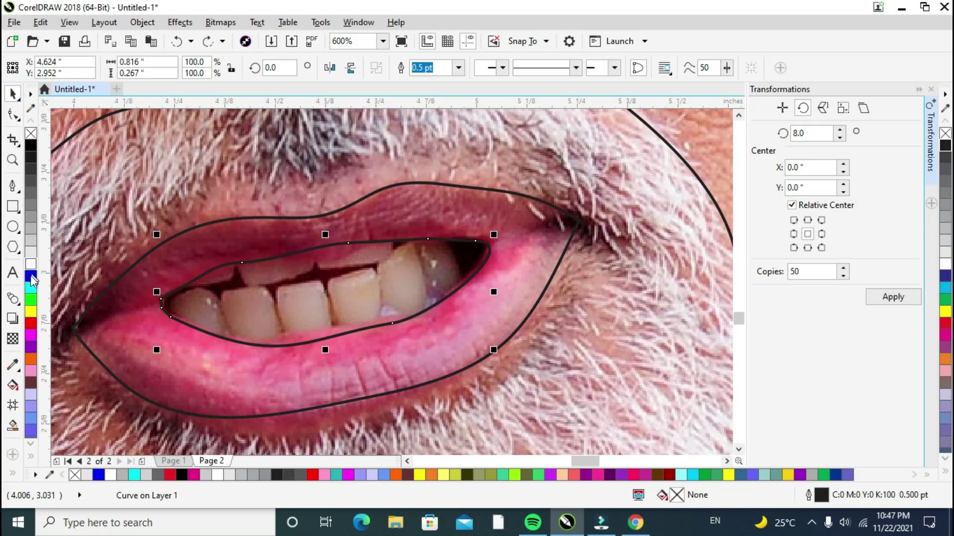
- Create the lip shape between the two mouth outlines with Smart Fill, and give it a lavender (#CCCCFF) fill and outline
click(12, 424)
click(154, 363)
scroll(351, 291, down, 2)
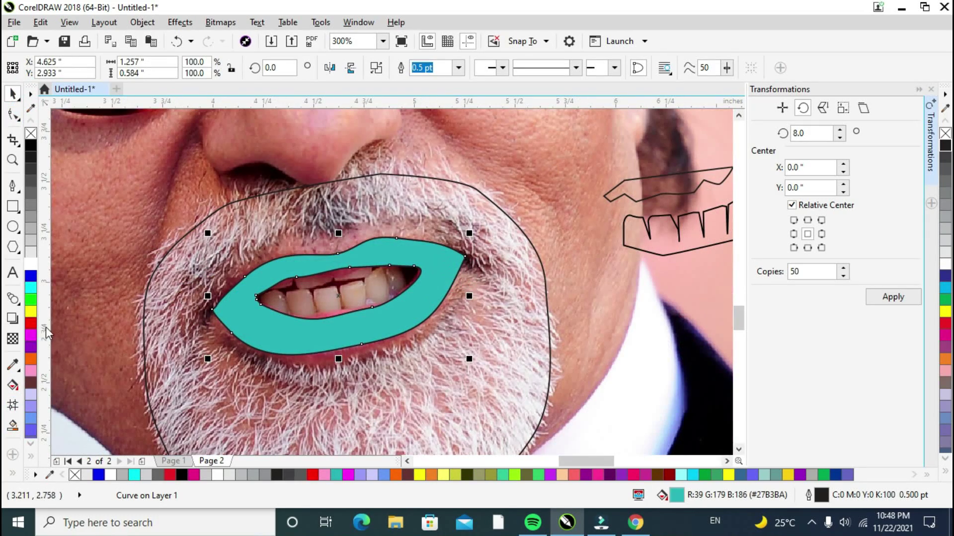
click(30, 420)
click(31, 395)
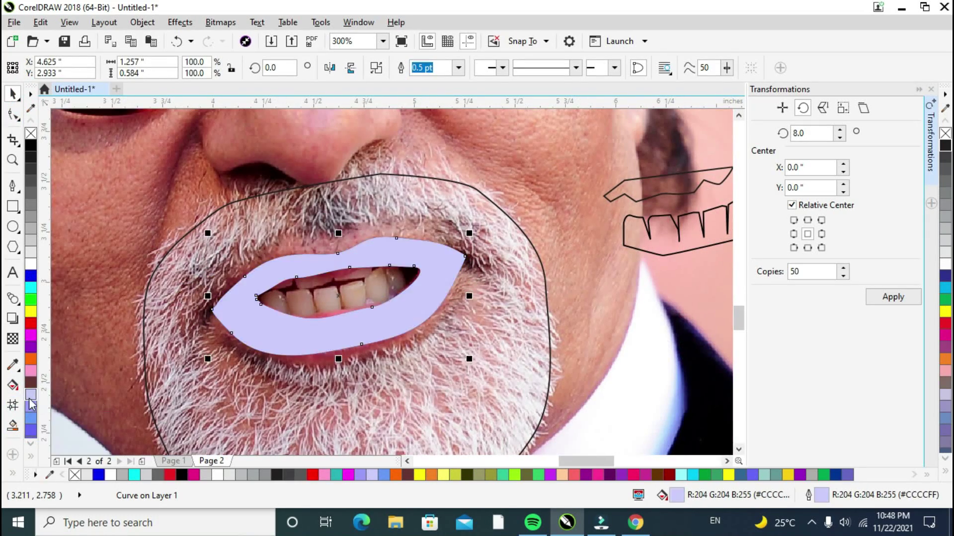
- Place the lower teeth shape in the mouth opening behind the lips, with a cyan (#00FFFF) fill and outline
scroll(101, 396, down, 2)
click(389, 322)
drag(219, 363, 219, 362)
scroll(219, 362, up, 2)
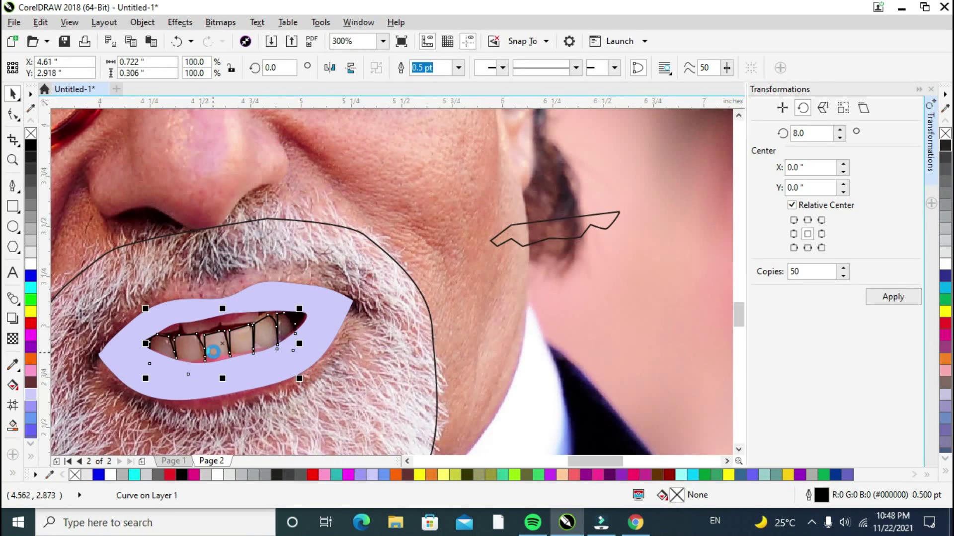
click(33, 290)
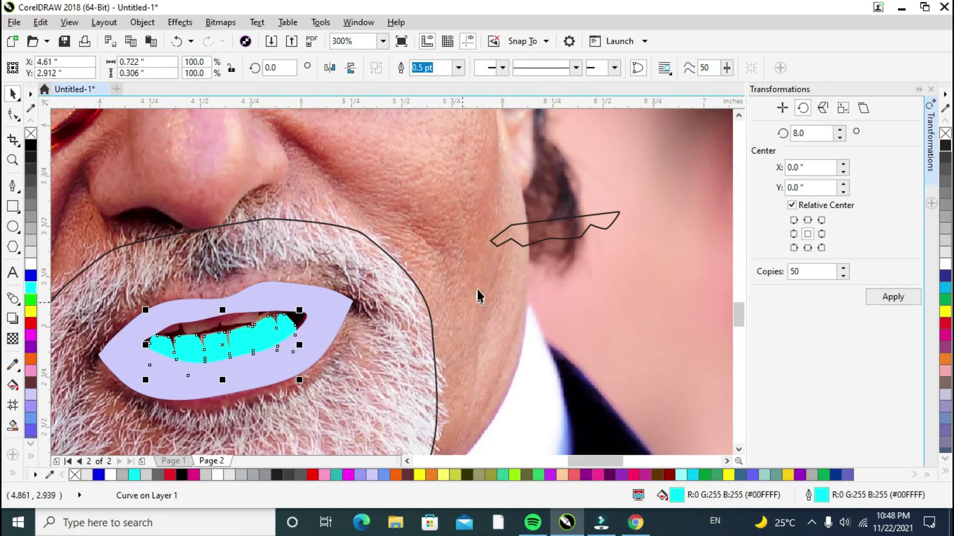
- Place the upper teeth shape in the mouth opening with a cyan (#00FFFF) fill and outline
click(187, 318)
right_click(32, 289)
click(32, 289)
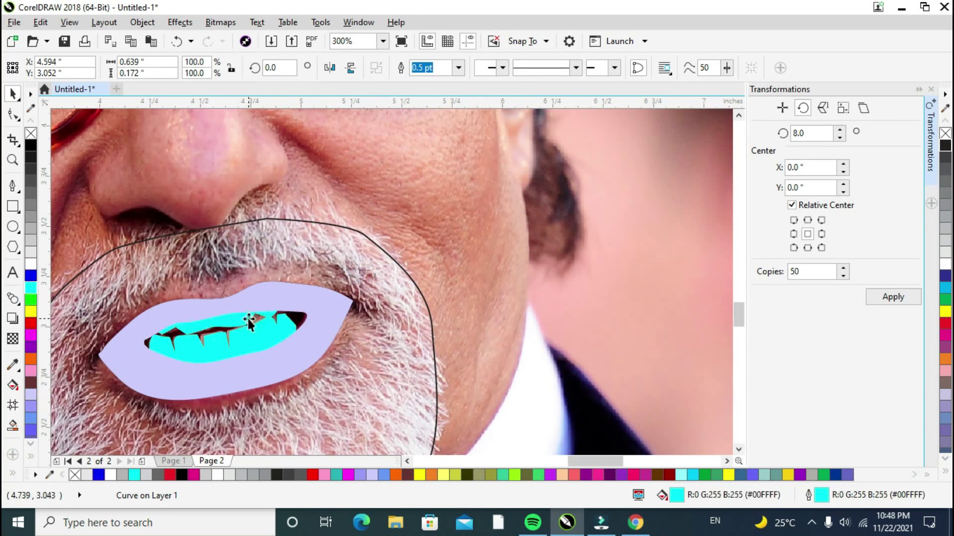
- Select the lips and teeth together and move them off the photo into the beard outline of the illustrated face
click(606, 248)
scroll(609, 248, down, 2)
drag(632, 244, 441, 343)
key(ctrl+z)
drag(689, 219, 398, 354)
drag(513, 278, 148, 241)
click(154, 293)
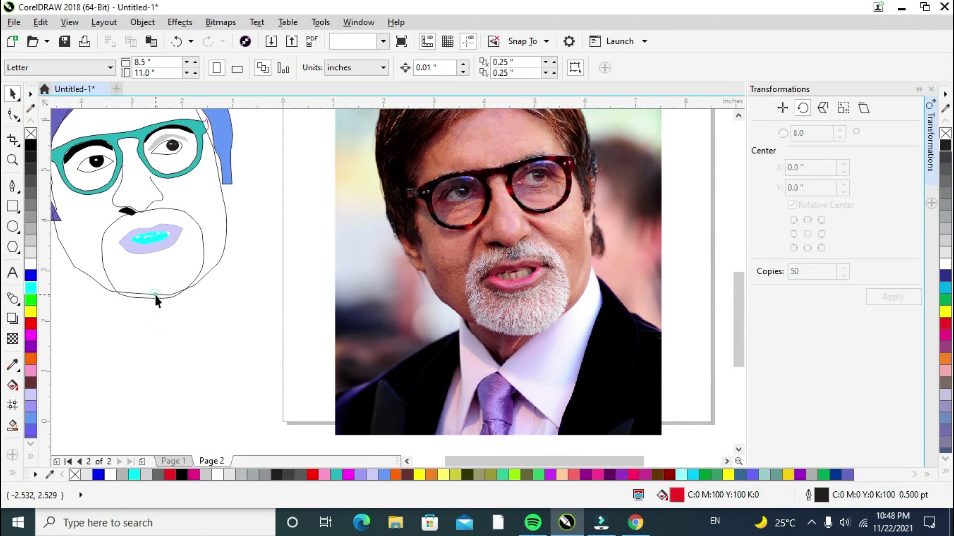
- Give both teeth shapes a light grey fill and outline
click(143, 237)
key(Escape)
scroll(144, 237, up, 2)
click(145, 239)
shift+click(137, 246)
click(30, 252)
right_click(31, 252)
scroll(60, 253, down, 1)
scroll(199, 251, down, 1)
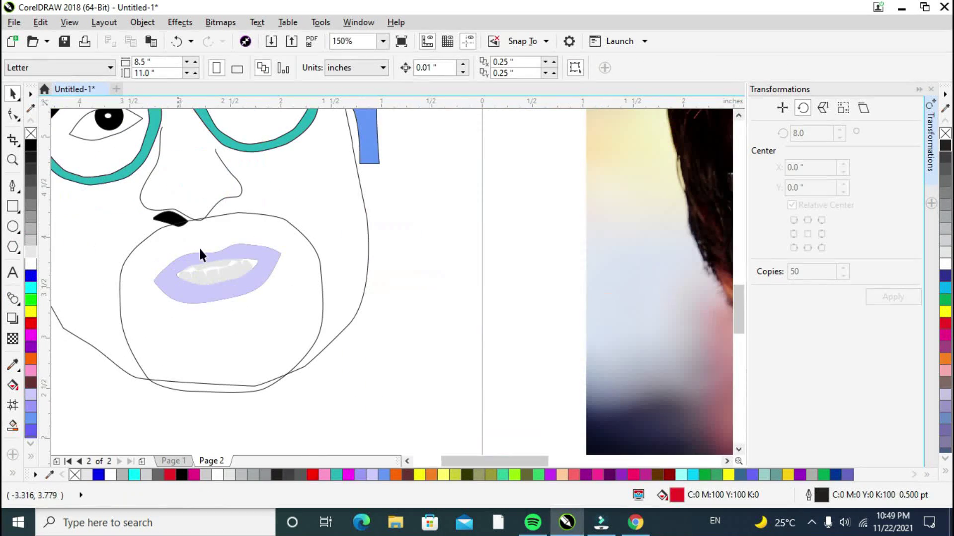
- Try to round the face outline's chin by removing jaw nodes and curving it beneath the beard
click(236, 217)
scroll(237, 220, down, 1)
key(F10)
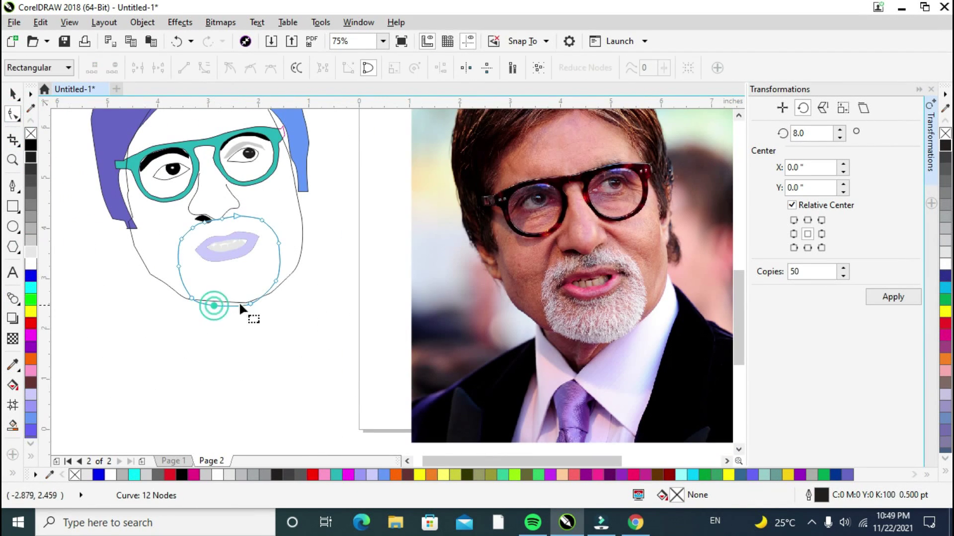
double_click(269, 293)
double_click(186, 292)
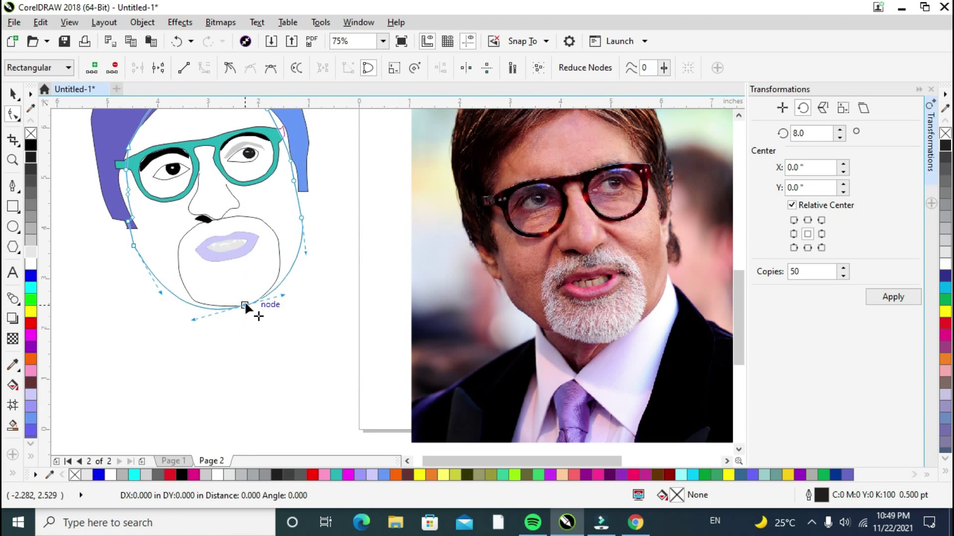
key(space)
- Try a light grey (#E6E6E6) fill and outline on the beard shape
click(259, 220)
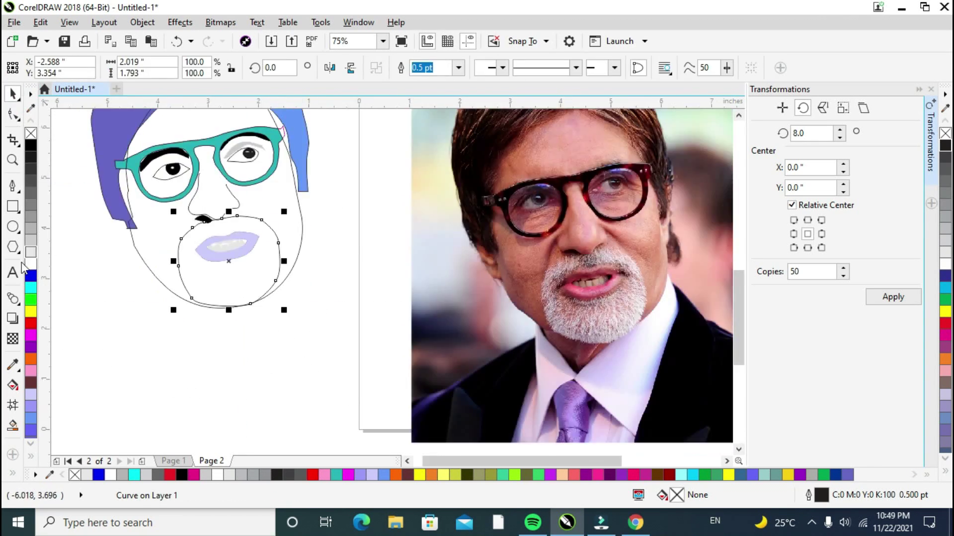
click(31, 252)
right_click(31, 253)
- Try a darker grey (#B3B3B3) fill on the beard shape
drag(344, 197, 146, 287)
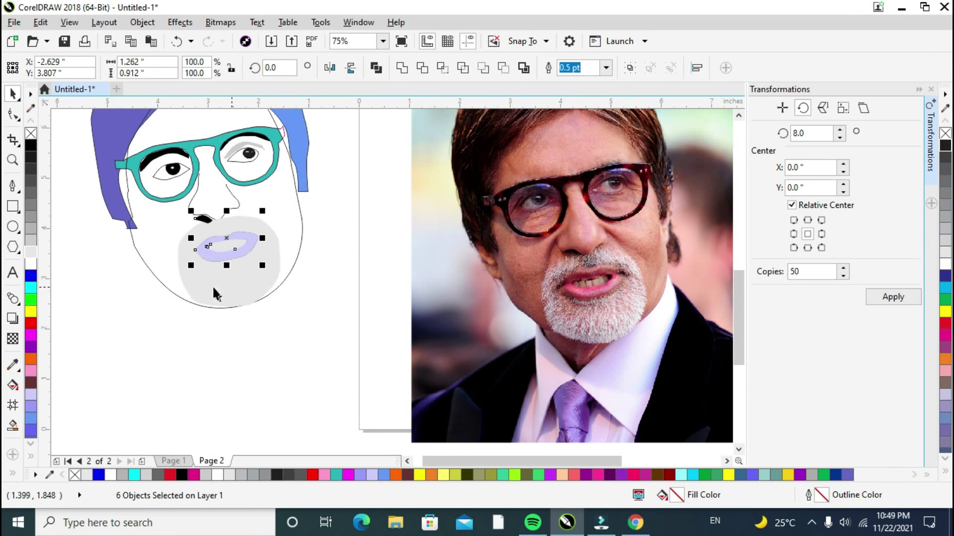
click(31, 228)
key(ctrl+z)
click(268, 282)
click(32, 229)
click(185, 210)
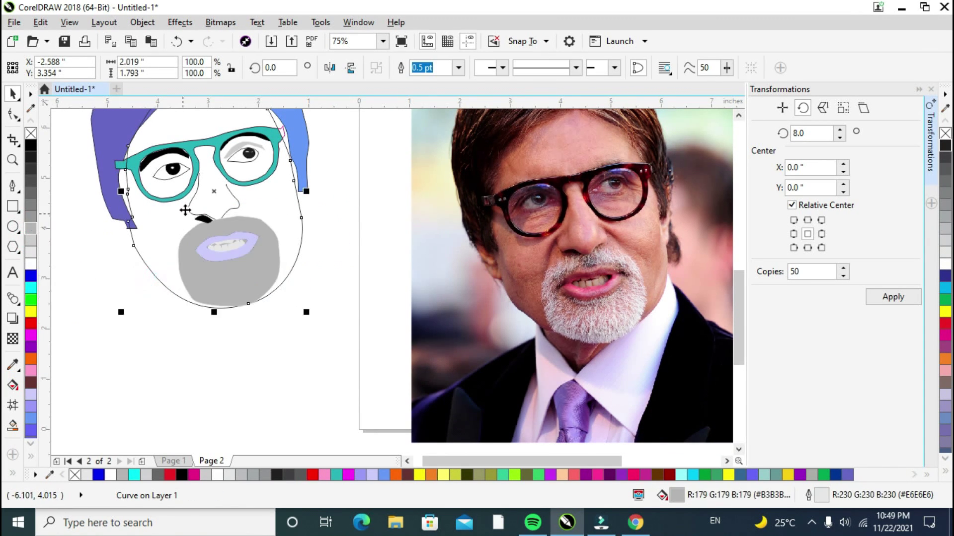
- Try shrinking the black nostril shape to 63.8%, about 0.22 by 0.10 in, under the nose
click(202, 220)
scroll(203, 220, up, 1)
drag(224, 229, 207, 218)
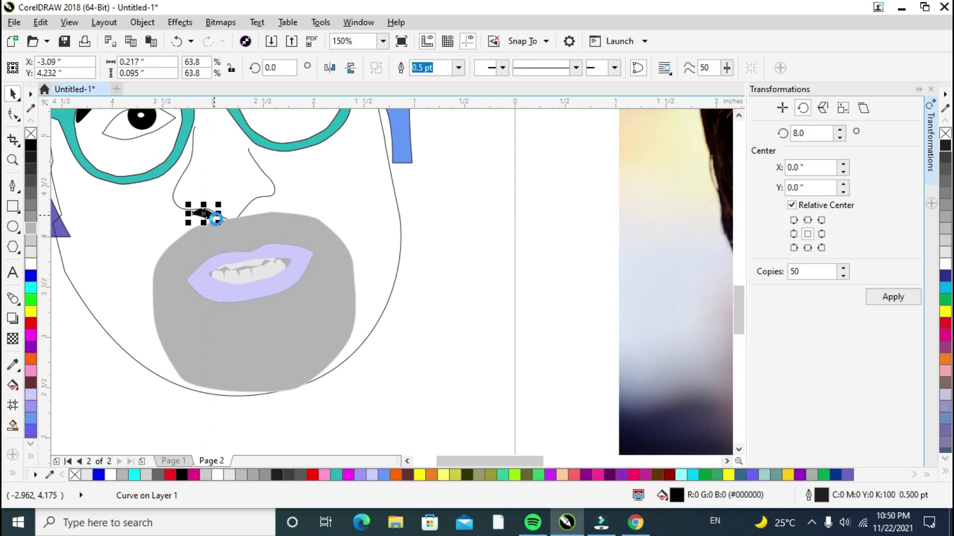
- Try the face without the black nostril shape by deleting it
click(365, 196)
scroll(365, 196, down, 1)
click(284, 205)
key(Delete)
click(341, 265)
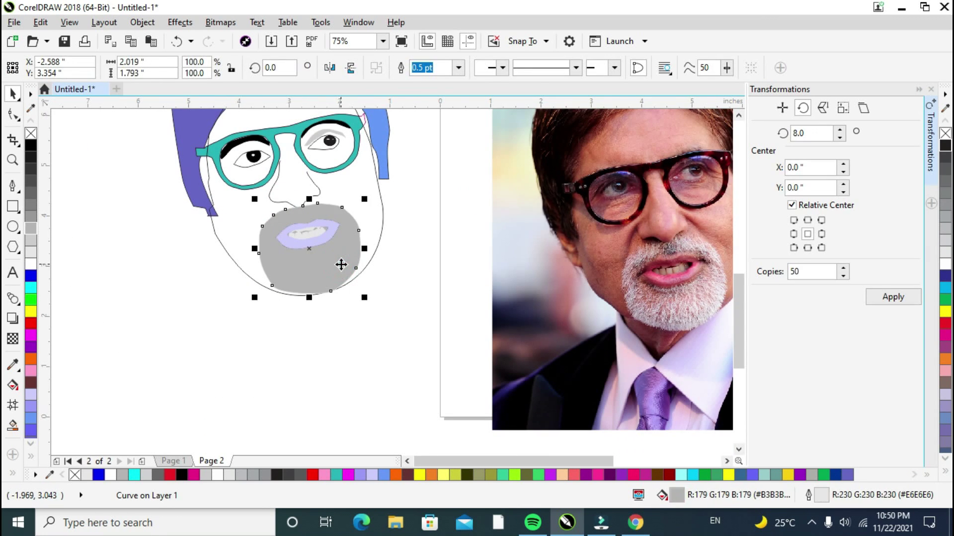
- Undo the nostril, beard colour and chin edits, and the grey outline on the teeth
key(ctrl+z)
key(ctrl+z)
key(ctrl+z)
key(ctrl+z)
key(ctrl+z)
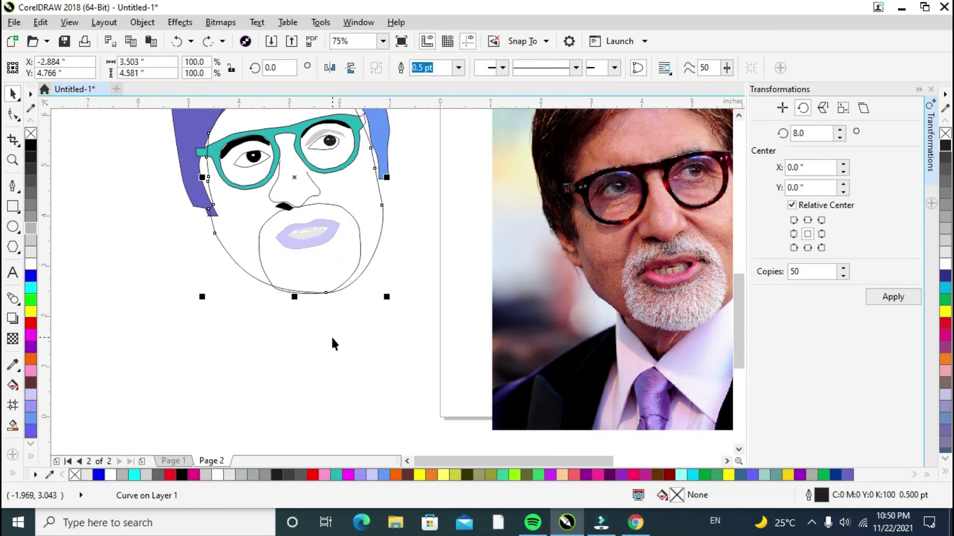
key(ctrl+z)
key(ctrl+z)
key(ctrl+z)
key(ctrl+z)
key(ctrl+z)
- Reshape the bottom of the face outline's chin so it follows the lower edge of the beard
double_click(239, 267)
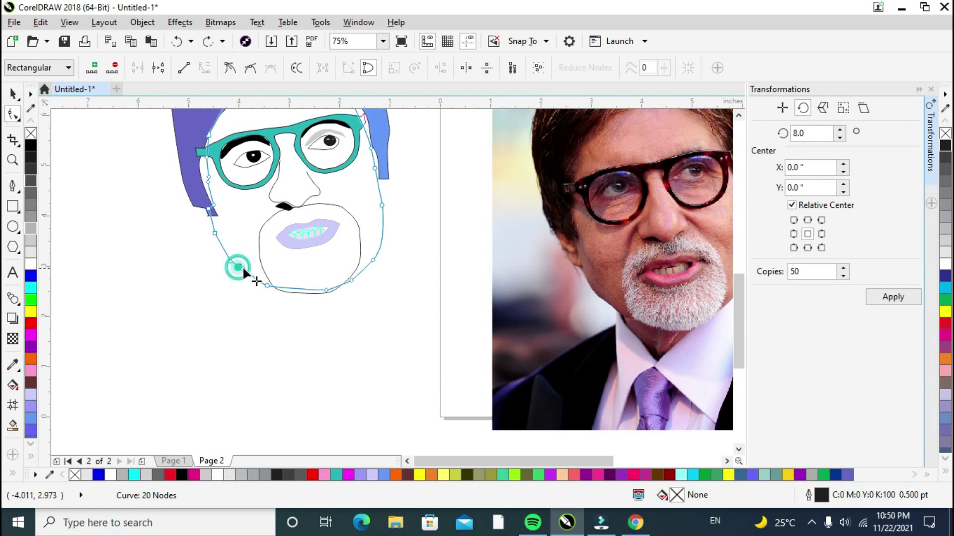
double_click(243, 267)
scroll(324, 292, up, 1)
click(209, 251)
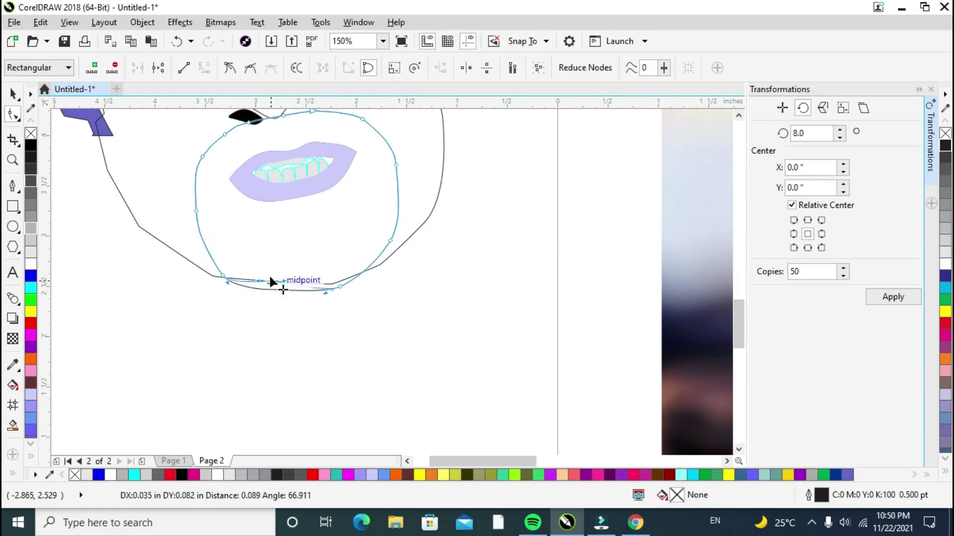
key(ctrl+z)
click(210, 276)
drag(329, 285, 330, 290)
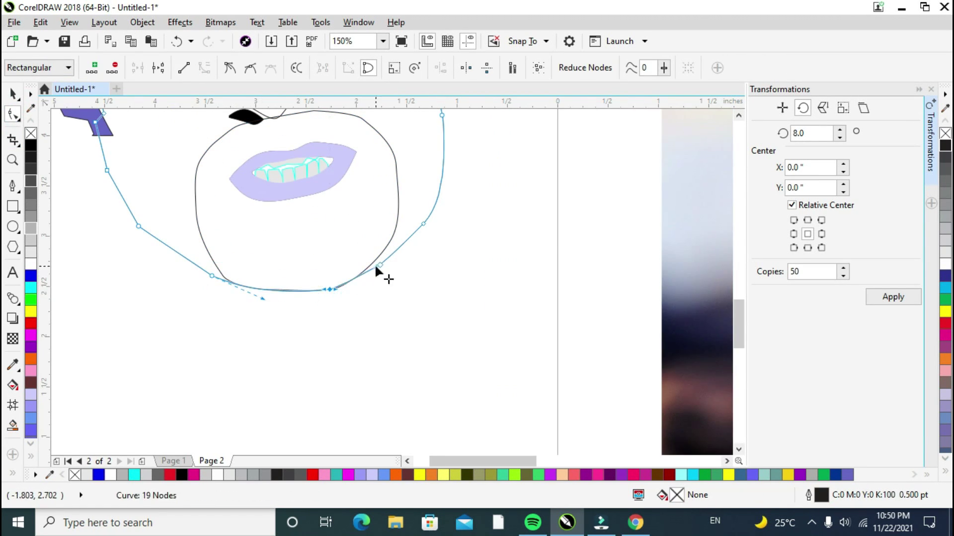
- Pull the beard's lower right edge out to the jawline, making the beard about 2.07 by 1.80 in, and select the nostril shape
click(387, 244)
drag(390, 240, 398, 248)
key(ctrl+z)
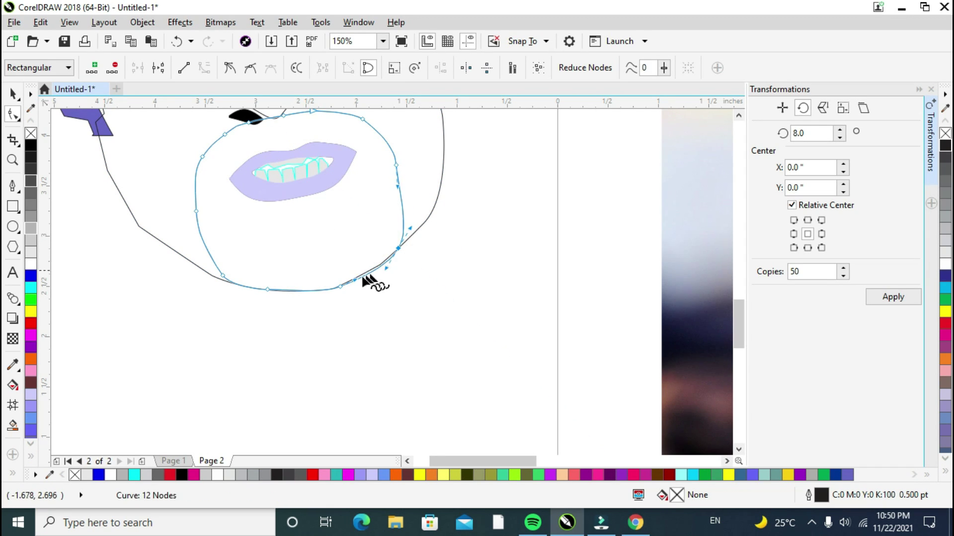
drag(365, 275, 368, 276)
click(381, 266)
click(13, 94)
scroll(307, 206, down, 1)
click(277, 161)
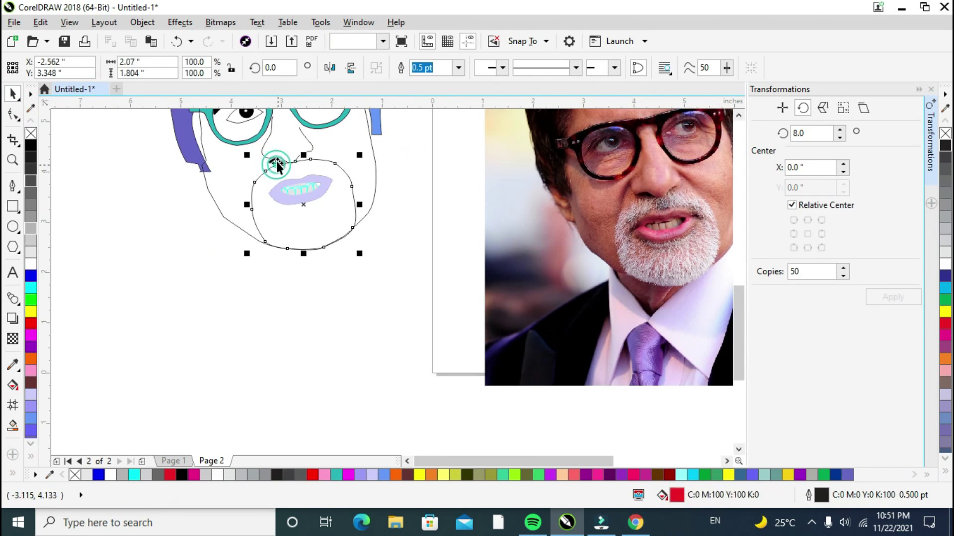
- Delete the small black nostril shape above the beard
click(274, 162)
key(Delete)
scroll(295, 151, down, 1)
click(739, 116)
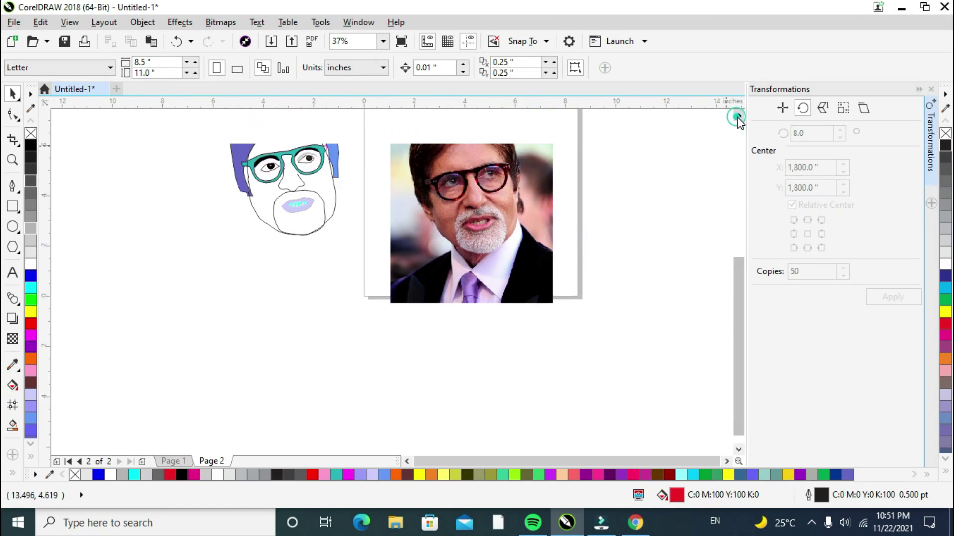
click(739, 117)
scroll(267, 137, up, 1)
- Widen the face shape to about 3.62 in and give it a pink outline and a light peach fill
click(318, 176)
click(328, 176)
drag(407, 285, 411, 285)
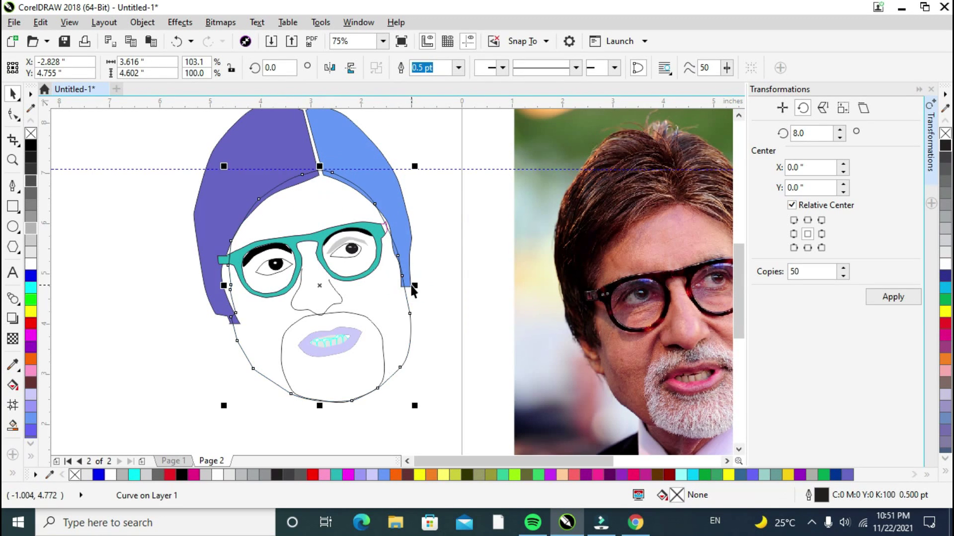
right_click(30, 371)
click(31, 372)
key(ctrl+z)
click(31, 456)
click(62, 226)
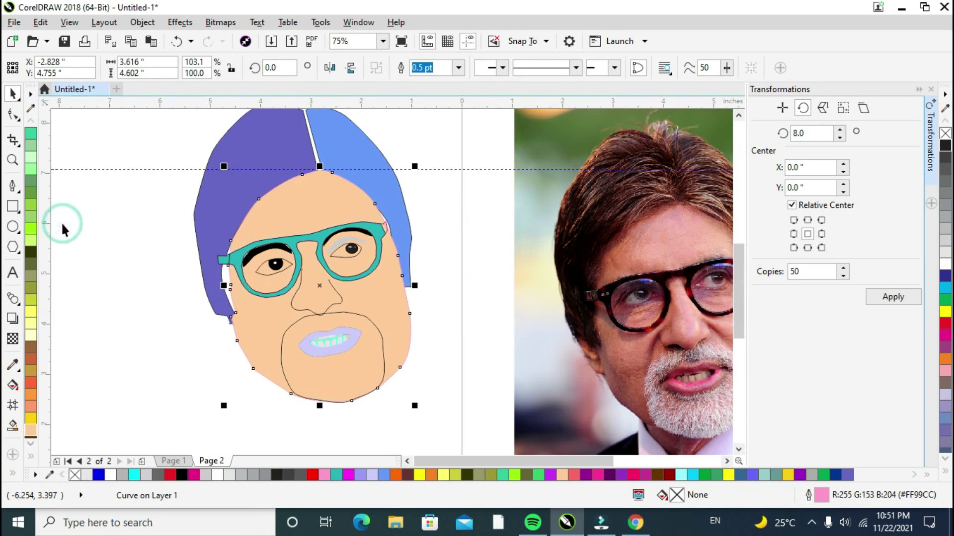
click(436, 245)
- Fill the beard shape with light grey (#CCCCCC)
scroll(436, 244, down, 1)
scroll(373, 358, up, 1)
click(372, 358)
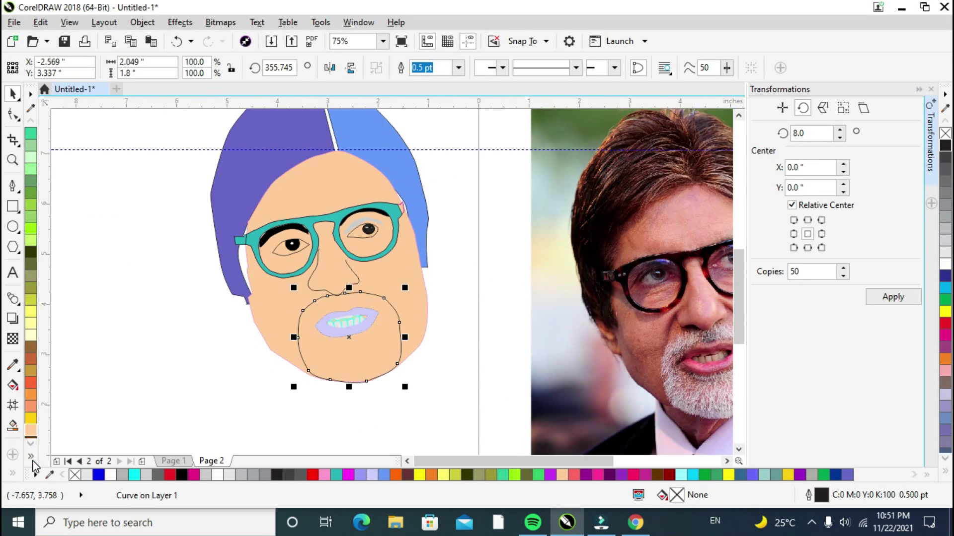
click(31, 456)
click(37, 225)
click(105, 281)
scroll(346, 327, down, 1)
scroll(347, 327, up, 1)
- Trace the ear below the left sideburn in the photo as a closed Pen shape about 0.64 by 0.93 in, without fill
click(12, 186)
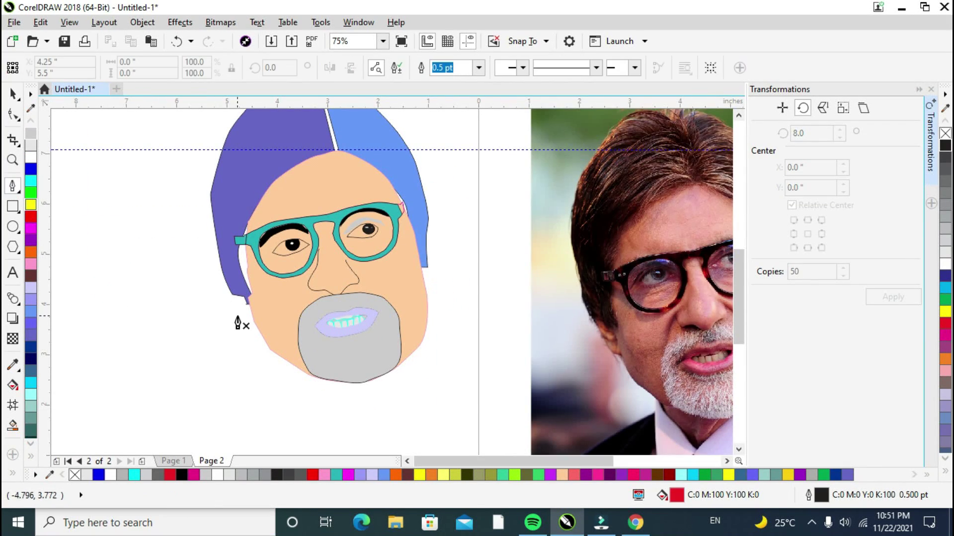
scroll(678, 290, up, 1)
scroll(623, 313, down, 1)
scroll(588, 339, up, 1)
click(587, 341)
drag(604, 387, 602, 396)
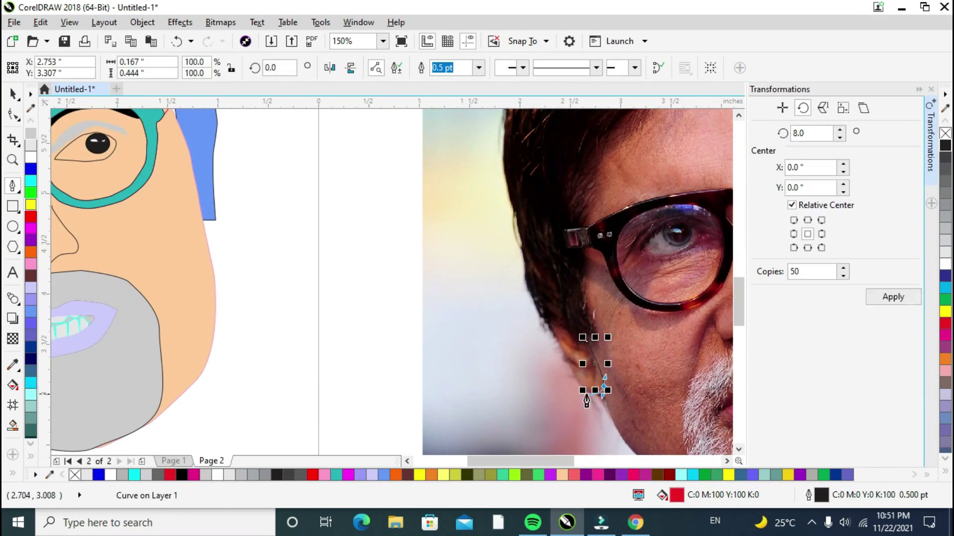
click(539, 298)
click(565, 315)
click(586, 341)
key(space)
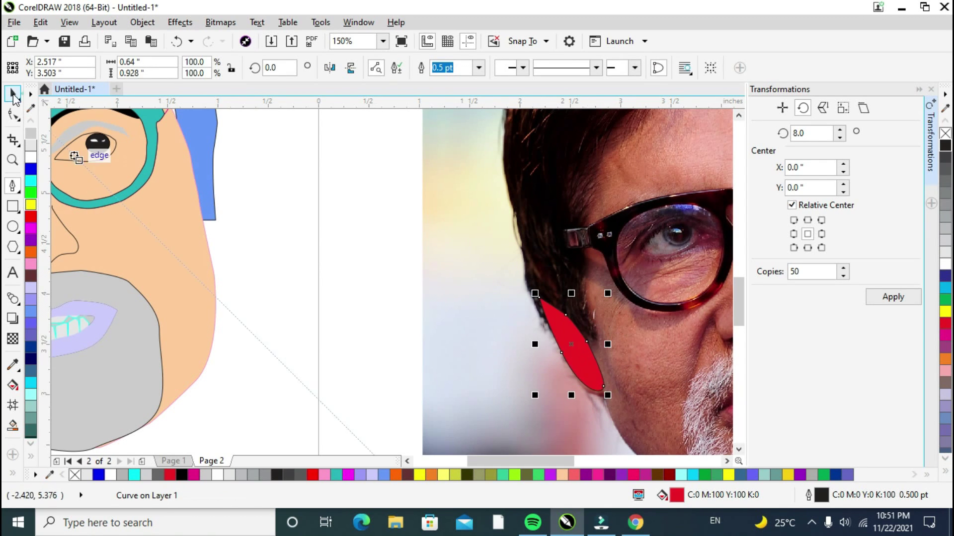
click(30, 121)
click(30, 456)
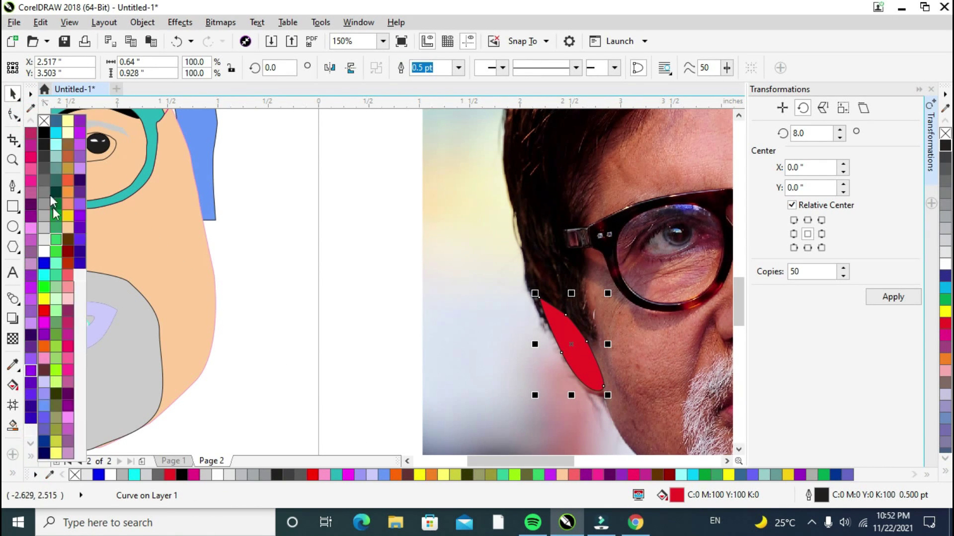
click(43, 120)
- Draw a small triangular inner-ear shape about 0.29 in wide within the traced ear and fill it black
click(16, 189)
click(561, 327)
click(575, 348)
click(590, 348)
click(561, 327)
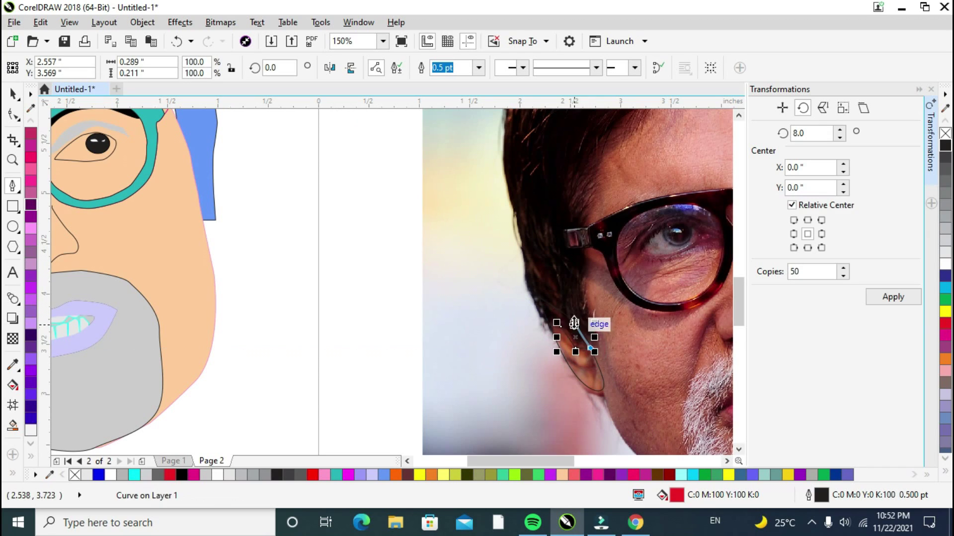
key(space)
click(180, 475)
click(378, 397)
- Move the traced ear and its black inner shape together to the left side of the illustrated face
scroll(485, 371, down, 1)
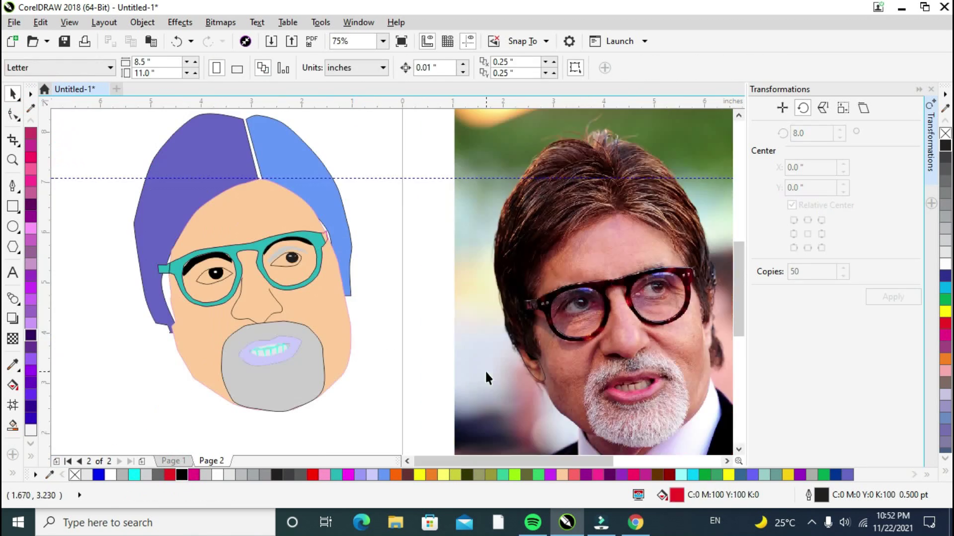
drag(480, 370, 534, 374)
key(ctrl+z)
drag(374, 267, 566, 405)
drag(529, 357, 436, 362)
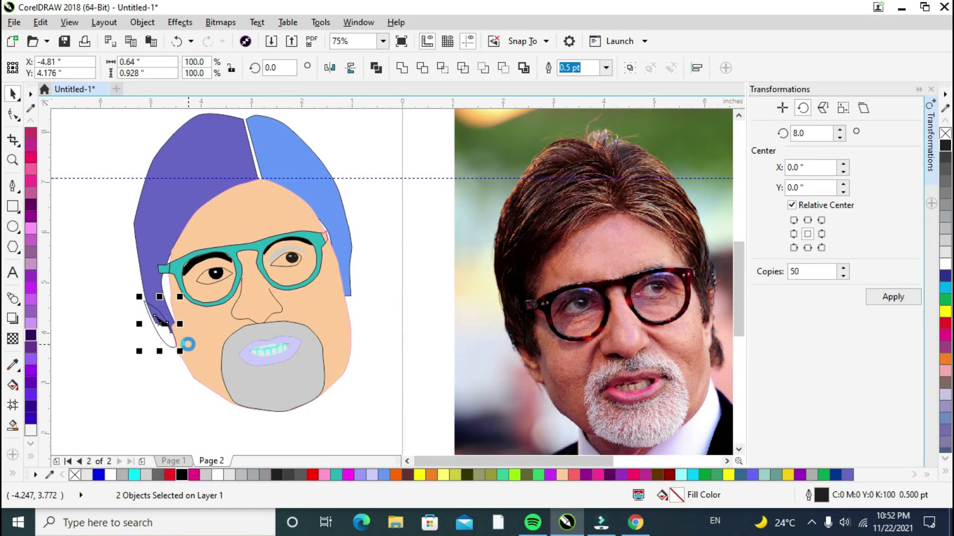
- Trace the photo's other ear with the Pen tool, leave it unfilled, and place it beside the blue hair on the illustration
click(12, 187)
click(716, 276)
drag(701, 323, 701, 360)
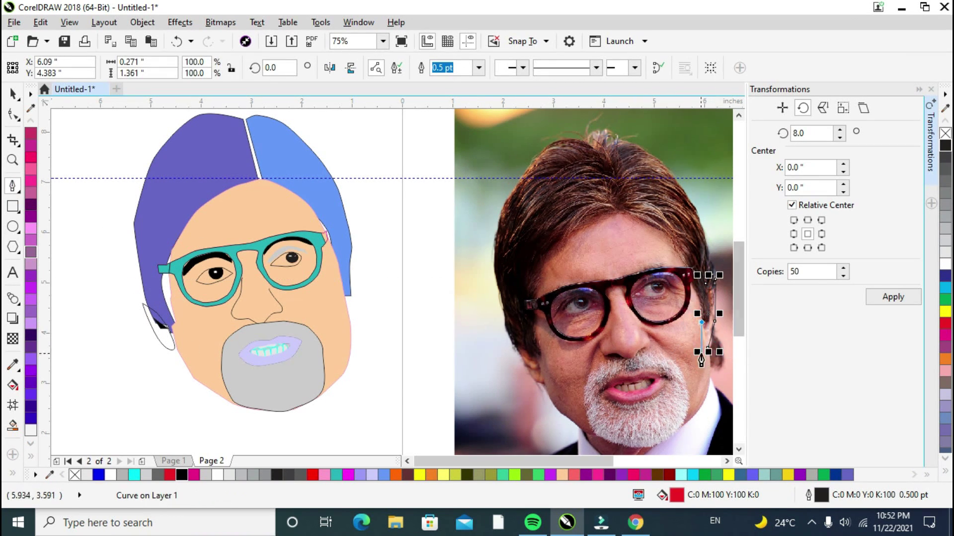
click(708, 348)
click(13, 93)
click(74, 475)
mouse_move(715, 302)
mouse_down()
mouse_move(403, 302)
mouse_move(362, 277)
mouse_up()
click(368, 293)
- Reshape the face outline at both temples, removing surplus nodes, so the skin fills the gaps beside the hair
click(174, 289)
click(13, 114)
scroll(111, 244, up, 1)
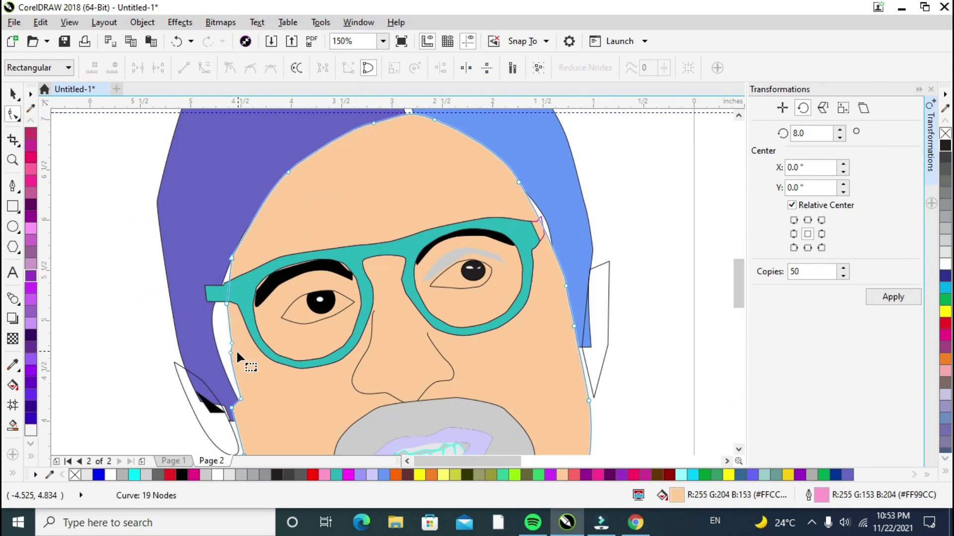
drag(230, 353, 223, 281)
double_click(241, 399)
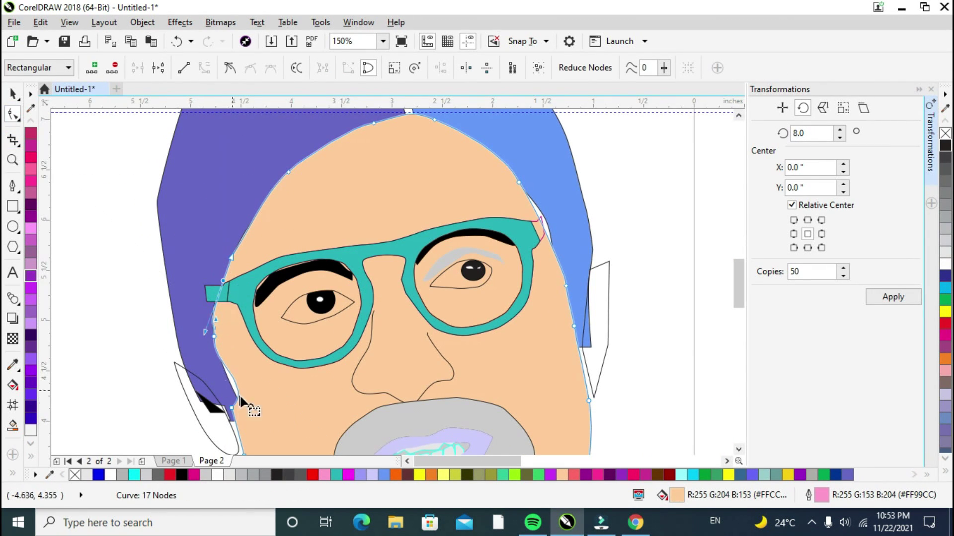
scroll(251, 387, down, 1)
scroll(387, 278, up, 1)
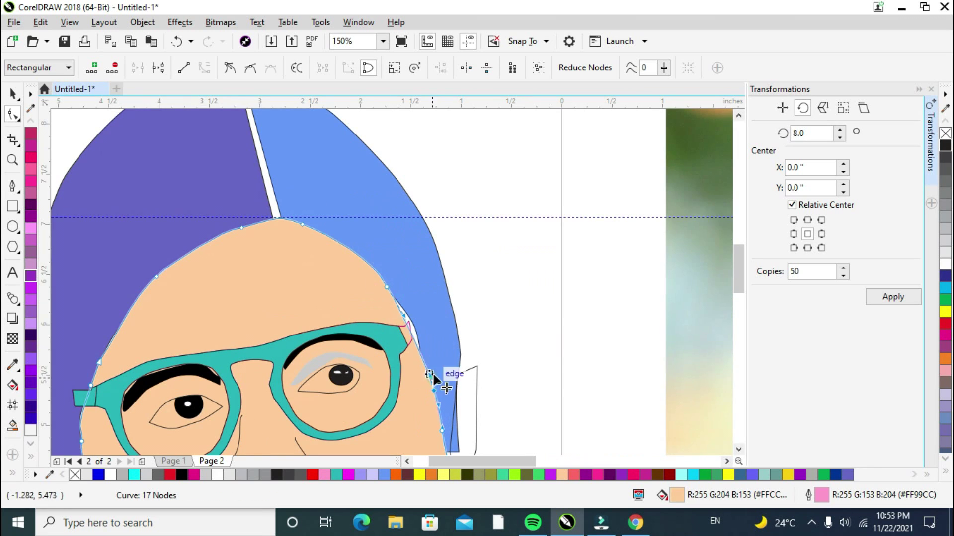
scroll(413, 310, down, 1)
key(space)
- Reshape the blue hair section's parting edge to narrow the white gap beside the purple section
click(301, 185)
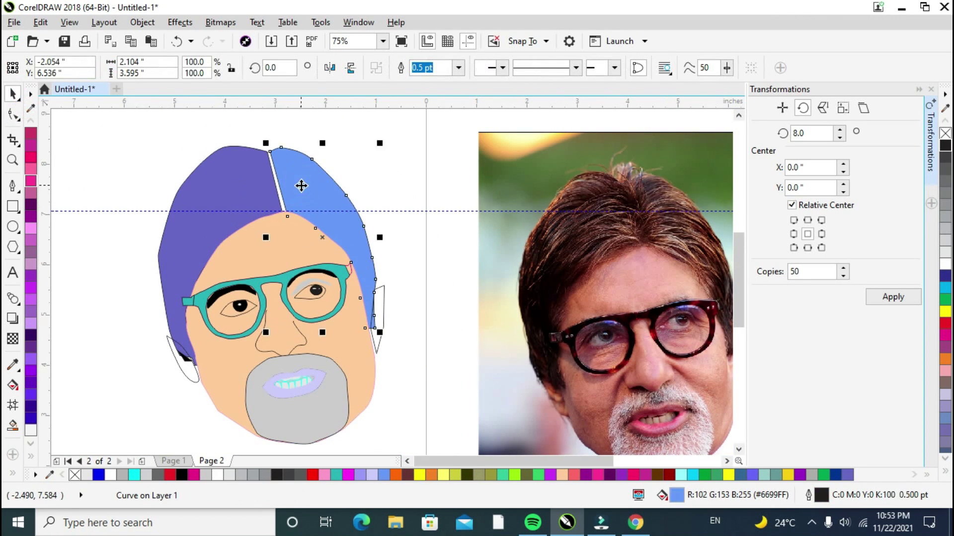
click(297, 185)
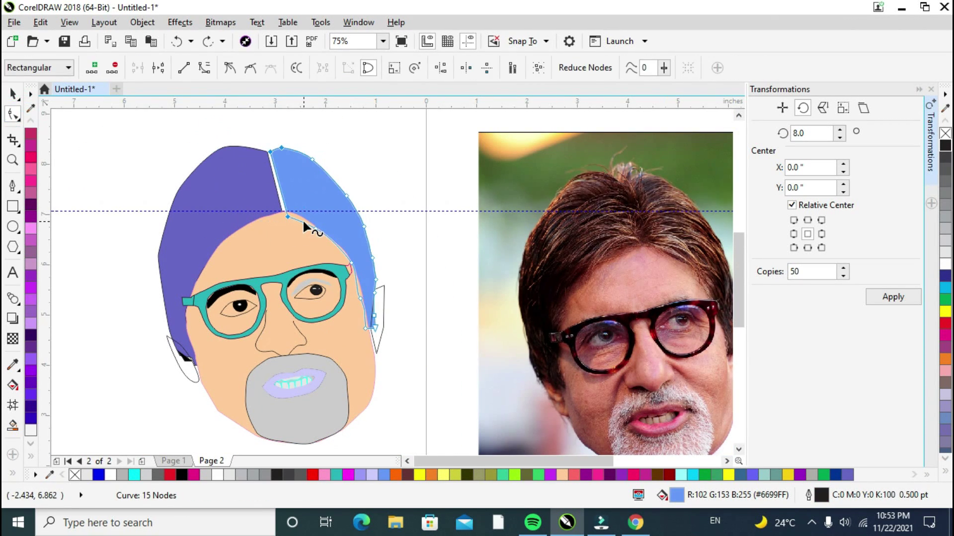
click(355, 158)
scroll(363, 362, down, 1)
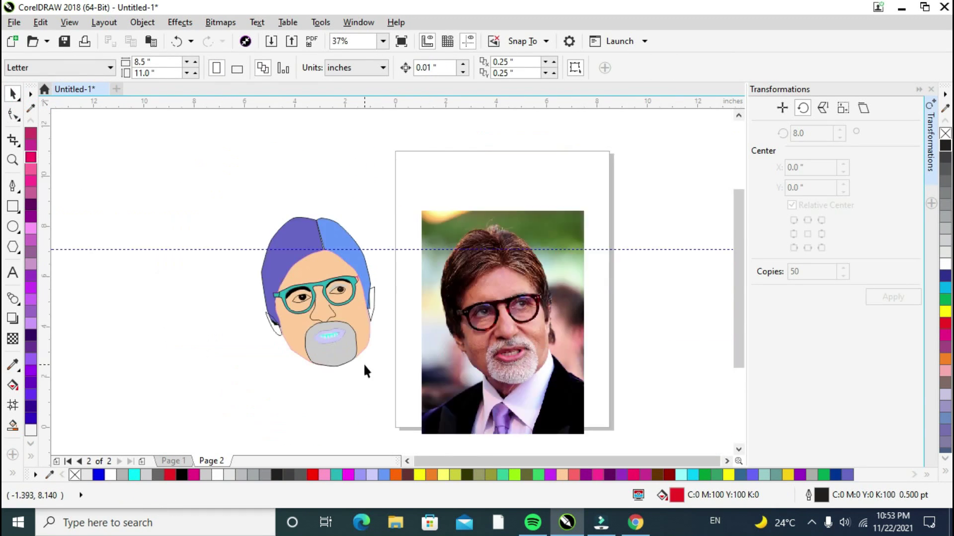
- Fill the beard shape with orange
scroll(363, 363, up, 2)
click(332, 330)
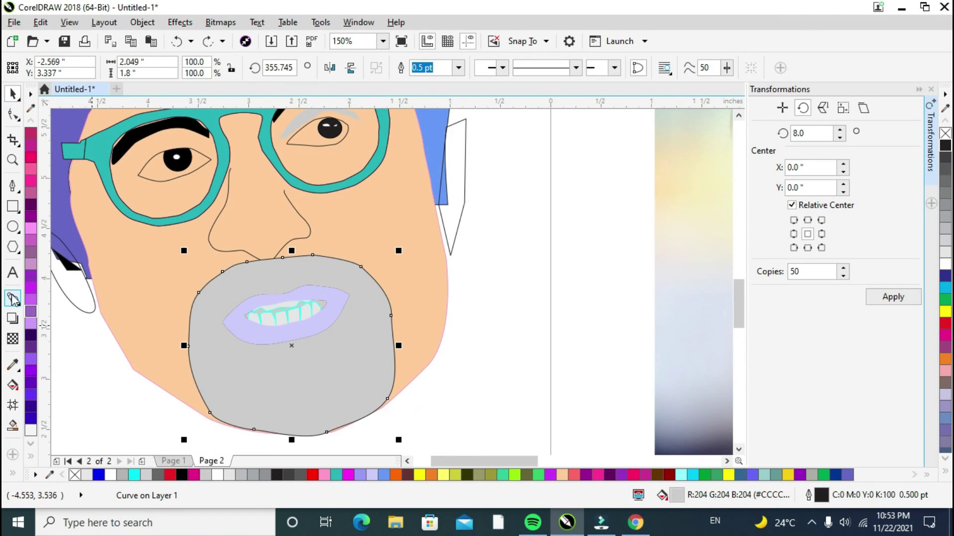
right_click(13, 206)
click(273, 450)
click(395, 475)
click(431, 475)
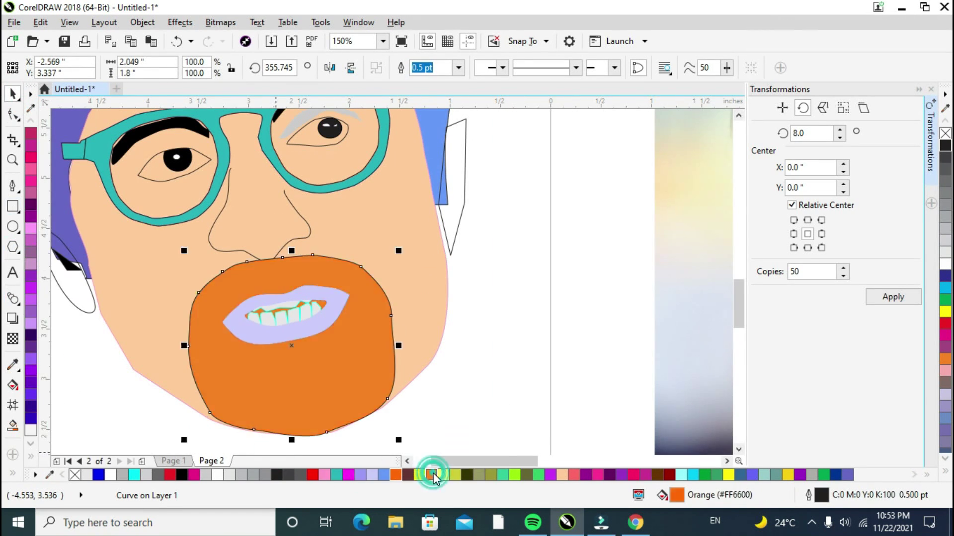
scroll(407, 407, down, 2)
- Curve the right ear's top and outer edge and move its lower nodes onto the face edge, making it about 0.34 by 1.42 in
key(Tab)
click(13, 115)
scroll(427, 269, up, 2)
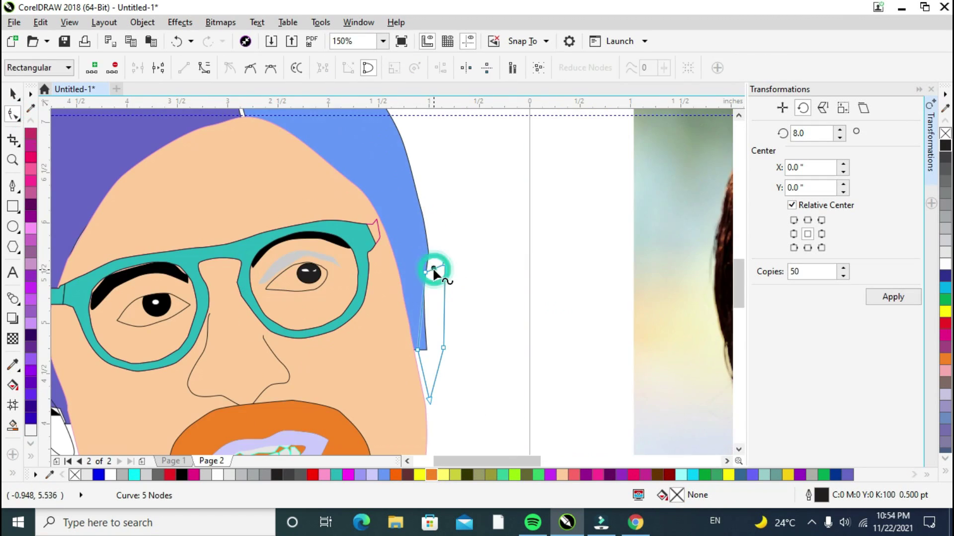
click(443, 290)
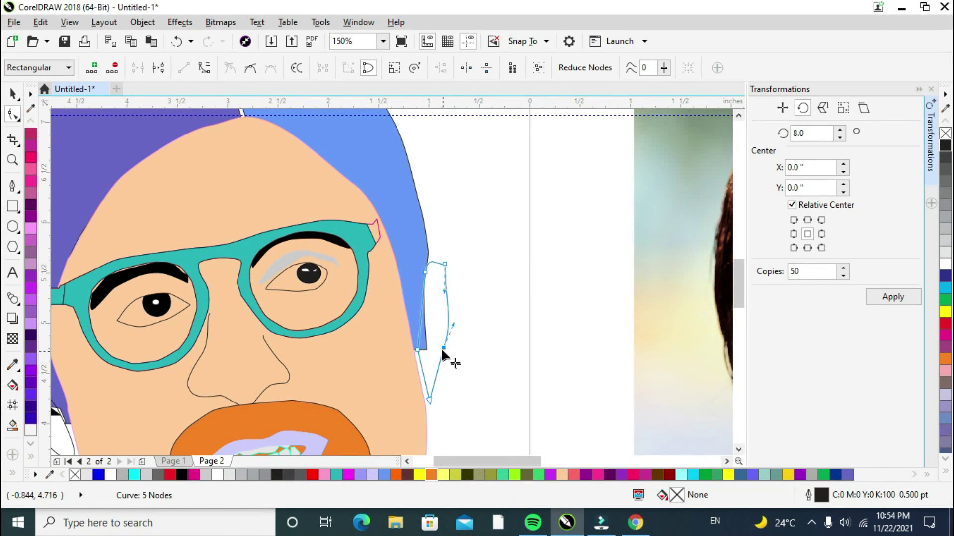
drag(417, 350, 414, 351)
drag(428, 401, 425, 404)
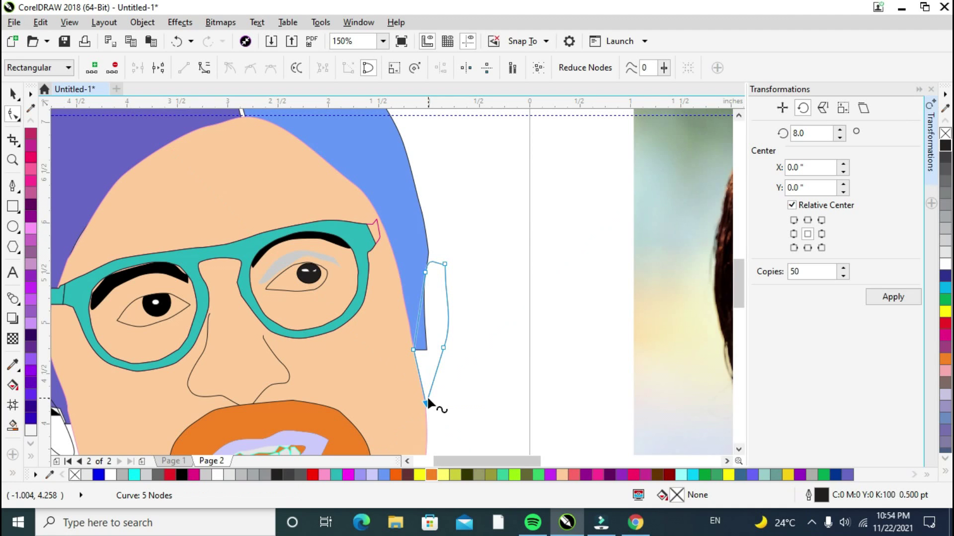
key(space)
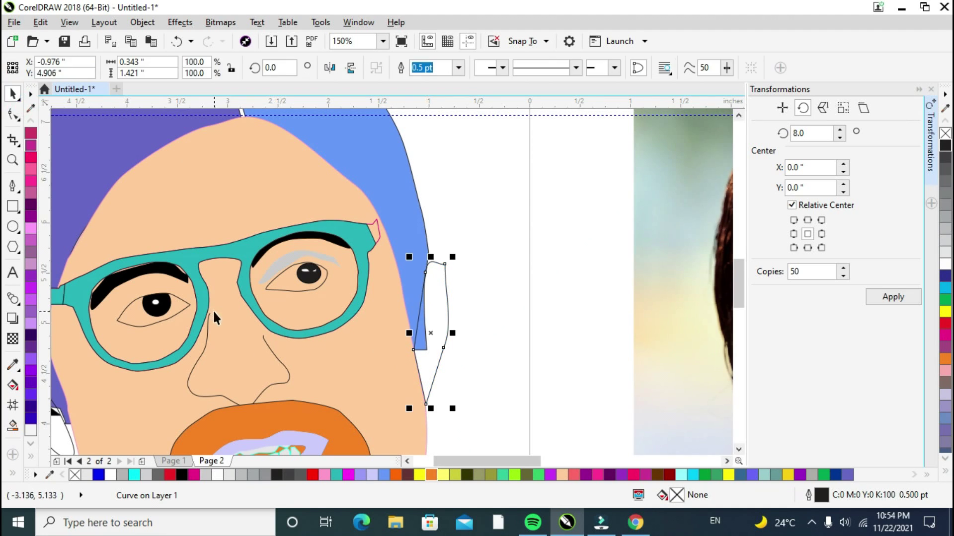
- Reshape the lower end of the blue hair so it meets the inner edge of the right ear
click(16, 117)
scroll(425, 349, up, 4)
drag(381, 326, 406, 241)
scroll(398, 213, down, 3)
- Convert the straight edges of the left ear's black inner shape to curves and bow them outward
click(13, 95)
scroll(149, 201, up, 1)
click(277, 333)
click(13, 115)
scroll(287, 336, up, 1)
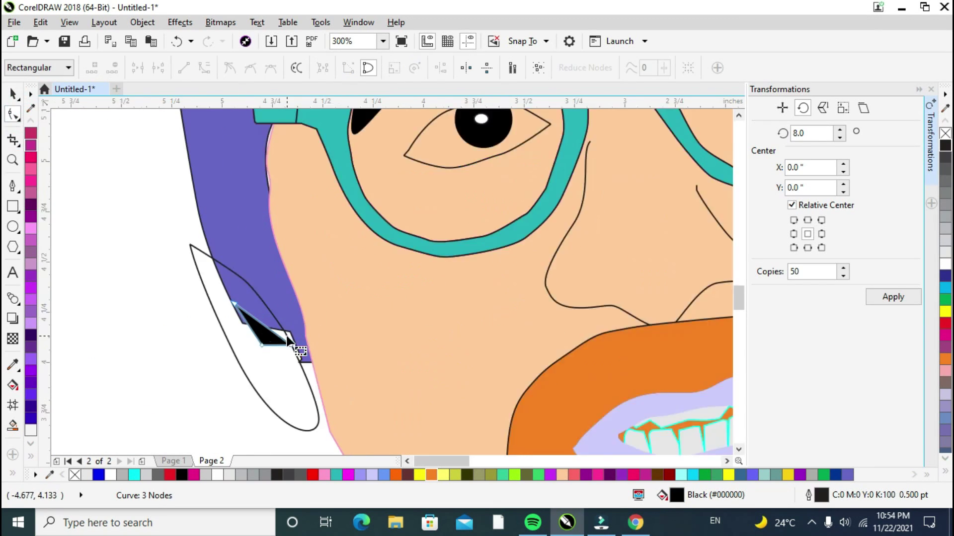
scroll(276, 343, up, 1)
right_click(231, 321)
click(266, 154)
mouse_move(230, 322)
mouse_down()
mouse_move(215, 321)
mouse_move(256, 304)
mouse_move(272, 325)
mouse_move(297, 318)
mouse_up()
key(ctrl+z)
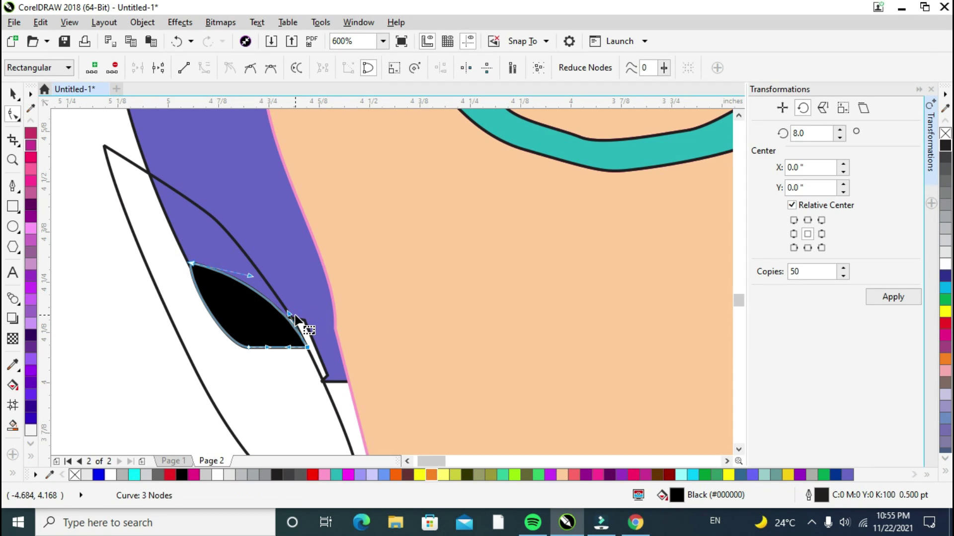
- Bow the upper edge of the left ear outline outward
click(106, 147)
click(211, 214)
drag(179, 187, 183, 165)
click(14, 94)
scroll(164, 327, down, 2)
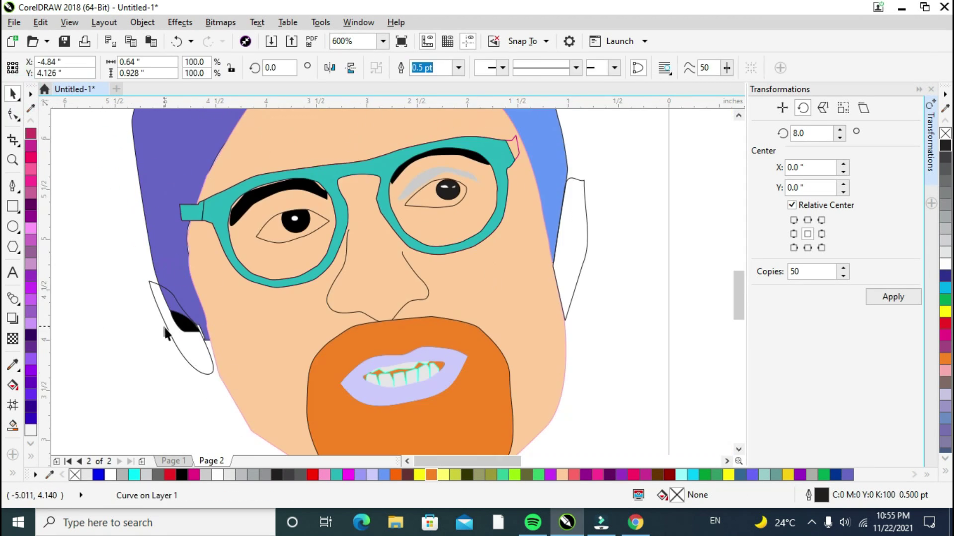
- Draw a narrow closed inner-ear shape inside the right ear with the Pen tool and fill it black
click(587, 248)
click(187, 323)
click(13, 187)
click(568, 225)
click(573, 198)
drag(577, 236, 575, 246)
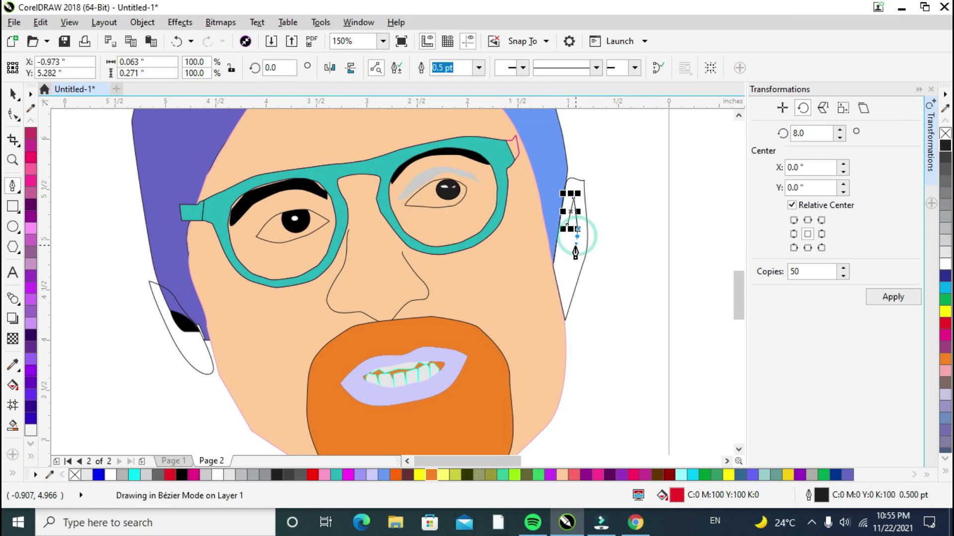
click(14, 95)
click(182, 475)
click(141, 382)
- Select the orange beard shape
scroll(141, 382, down, 1)
click(287, 391)
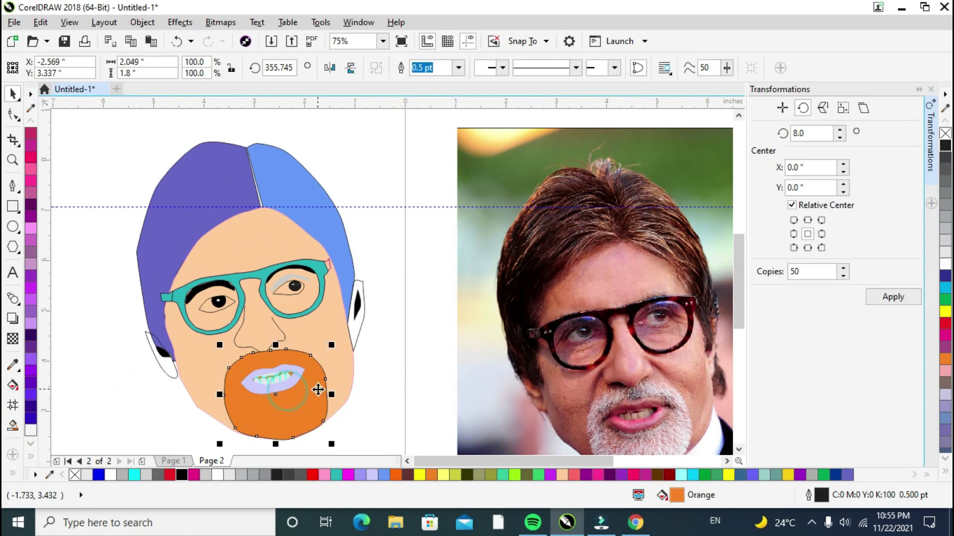